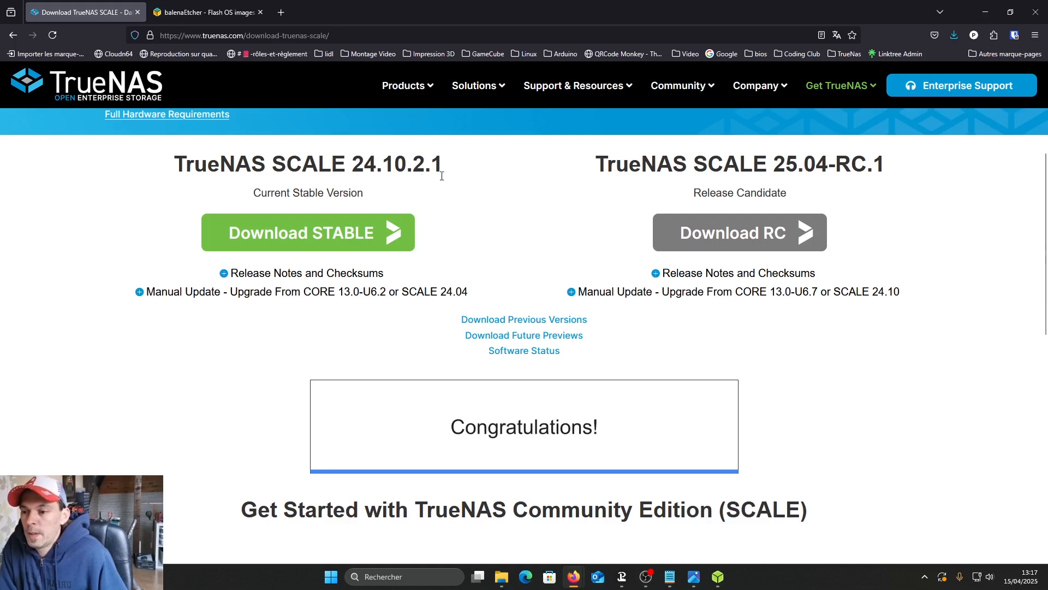
# - Switch to balenaEtcher, load TrueNAS-SCALE-24.10.2.1.iso as the image to flash, and go through the target drive selection
pyautogui.click(159, 8)
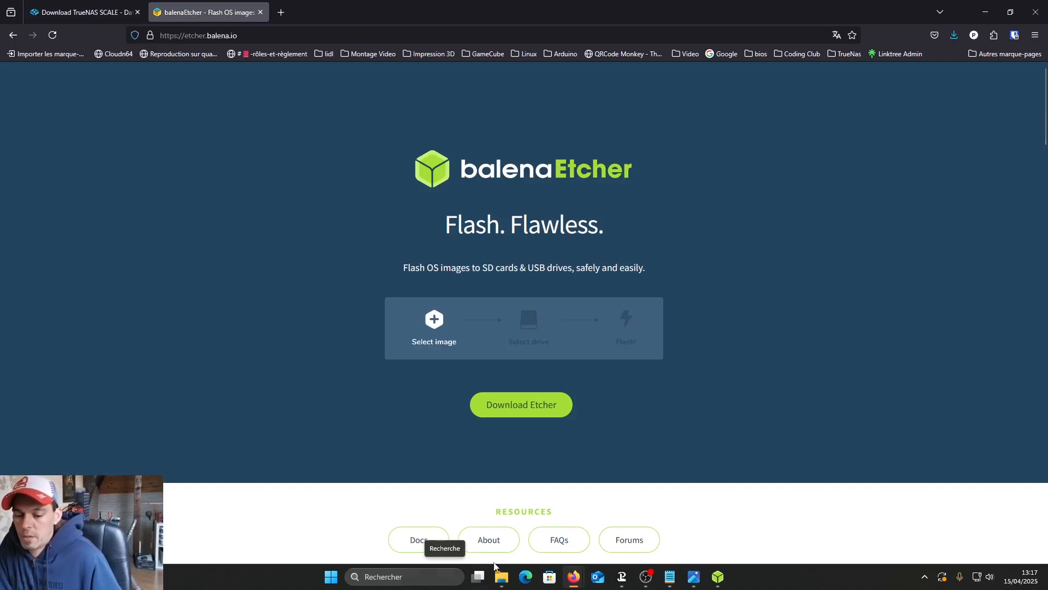
pyautogui.moveTo(718, 579)
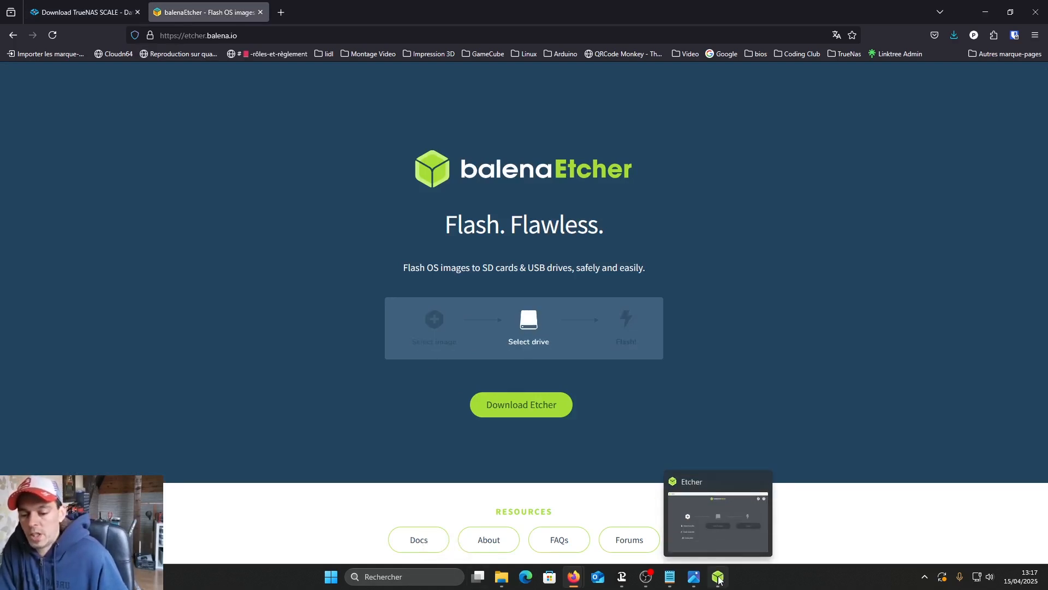
pyautogui.click(718, 578)
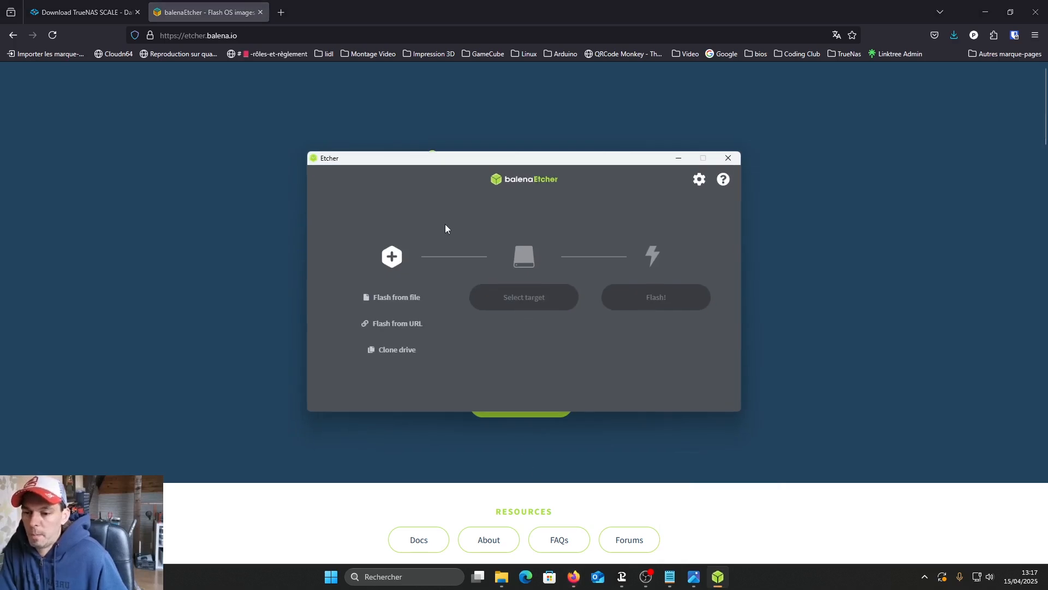
pyautogui.click(401, 300)
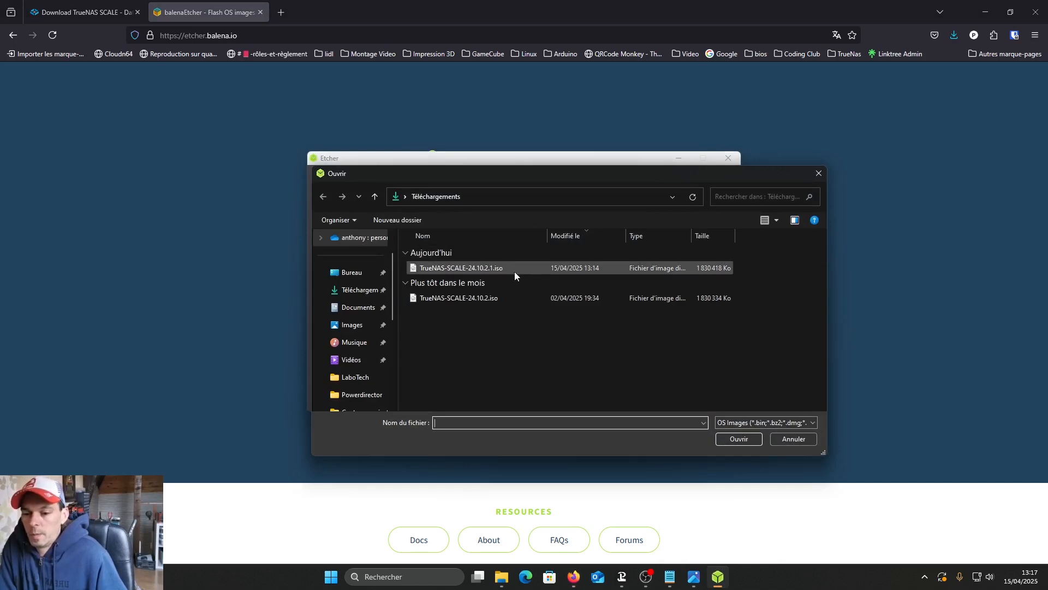
pyautogui.click(449, 270)
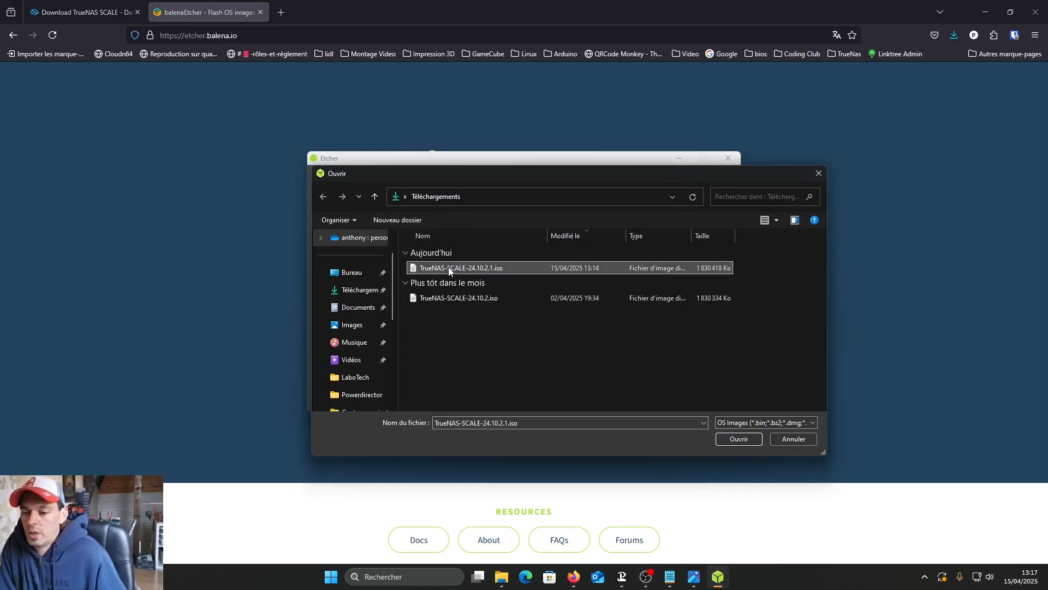
pyautogui.click(723, 440)
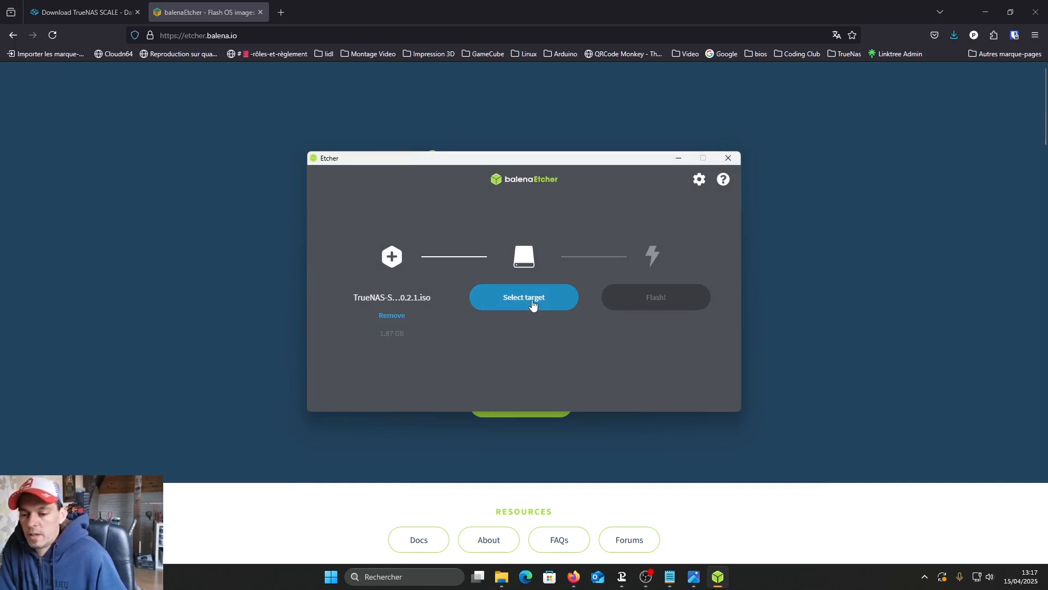
pyautogui.click(533, 305)
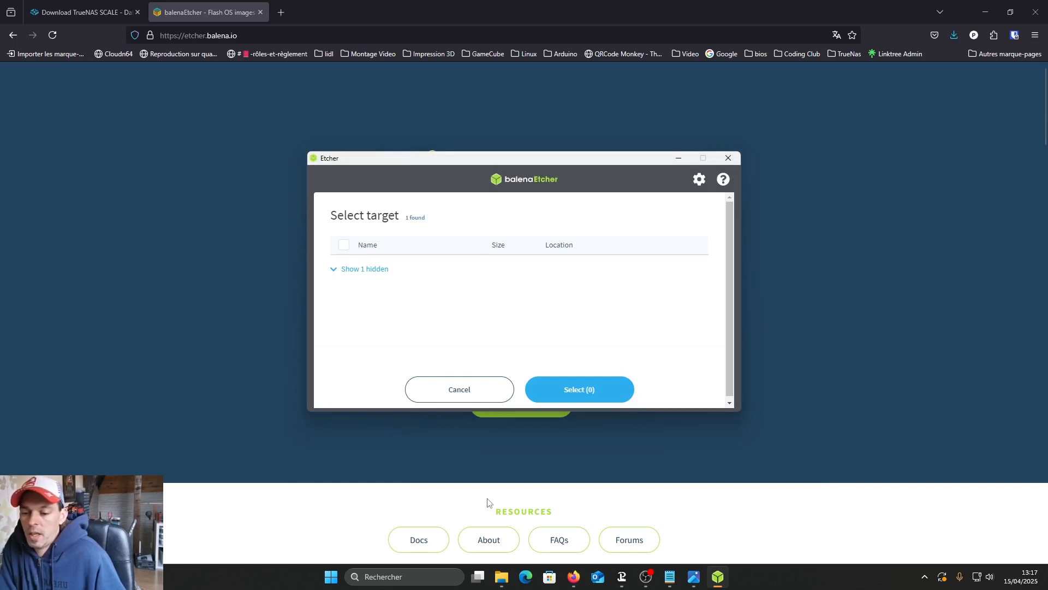
pyautogui.click(584, 399)
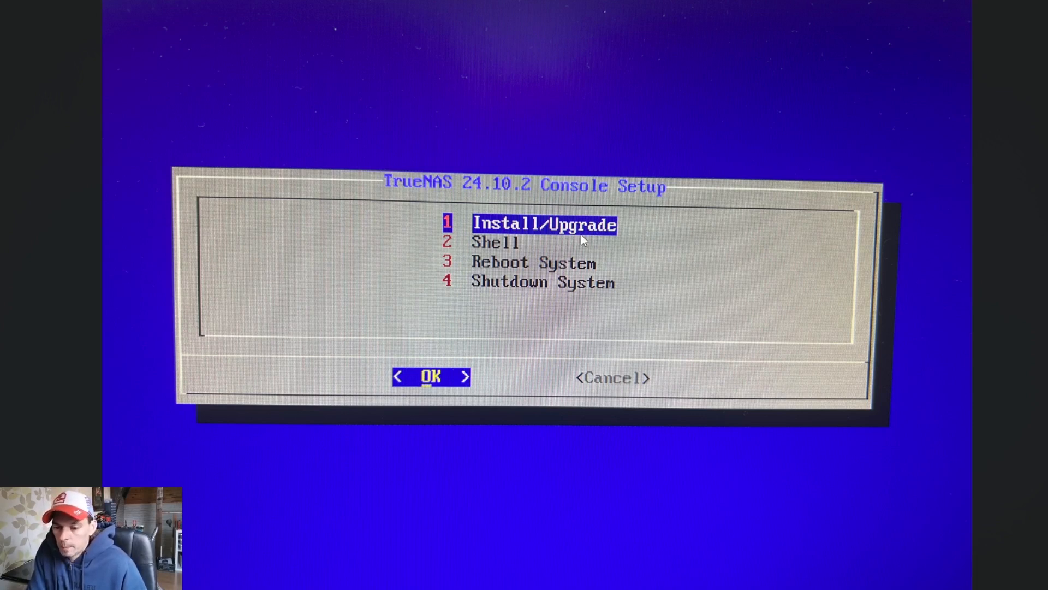
# - Start the TrueNAS Install/Upgrade and choose the sdb KINGSTON SUV400 drive as the installation destination
pyautogui.press('Return')
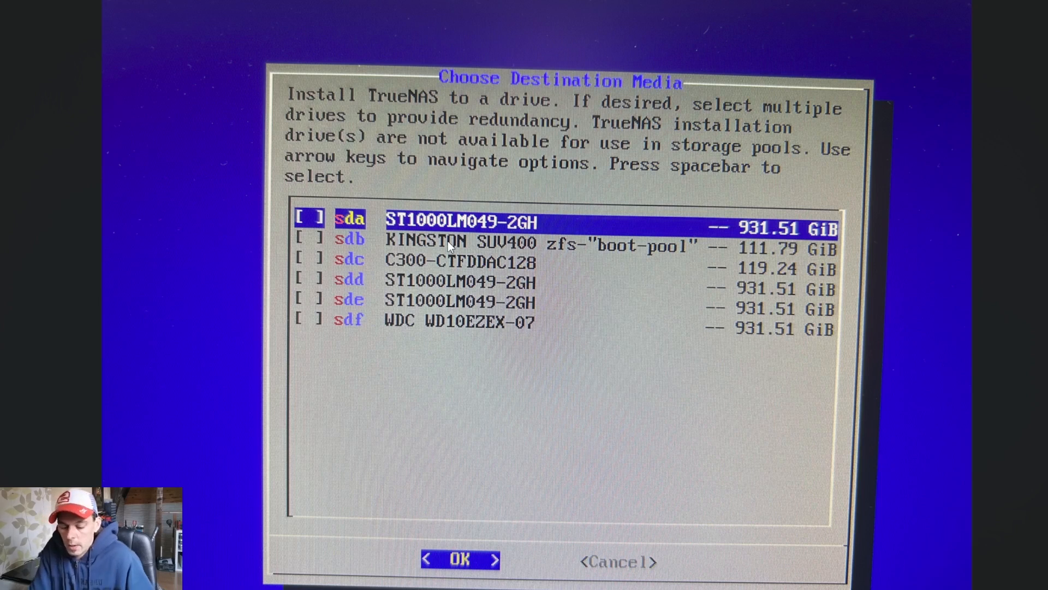
pyautogui.press('Down')
pyautogui.press('space')
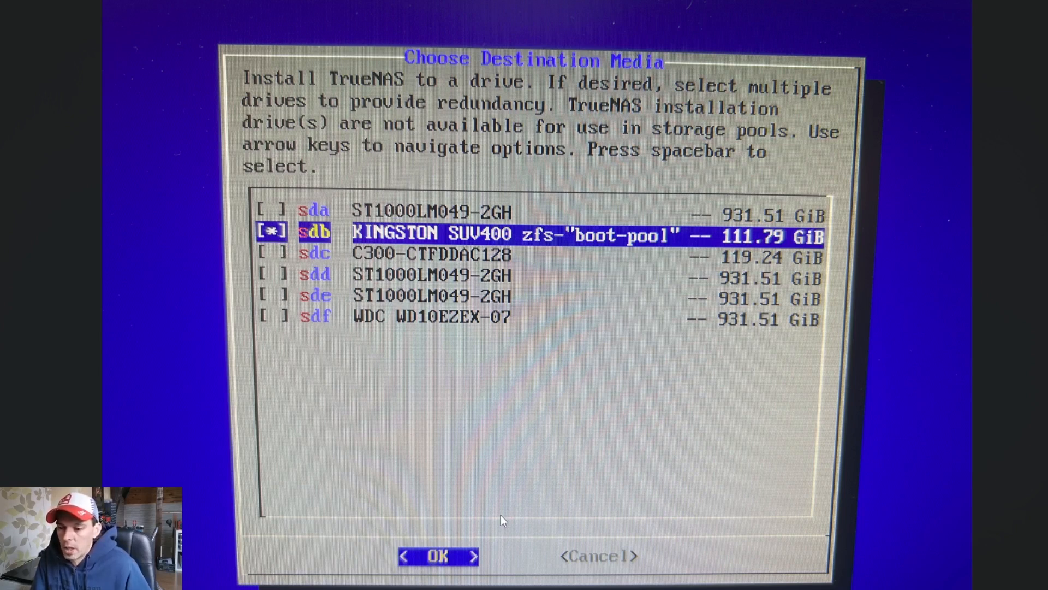
pyautogui.press('Return')
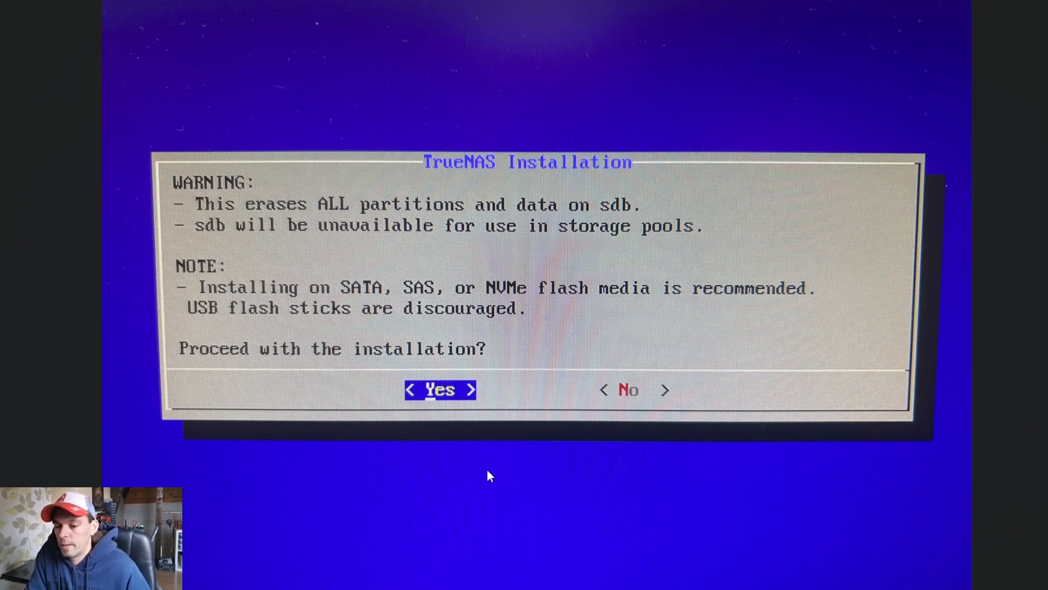
# - Proceed with the installation on sdb, setting and confirming the truenas_admin password, and finish the installer
pyautogui.press('Return')
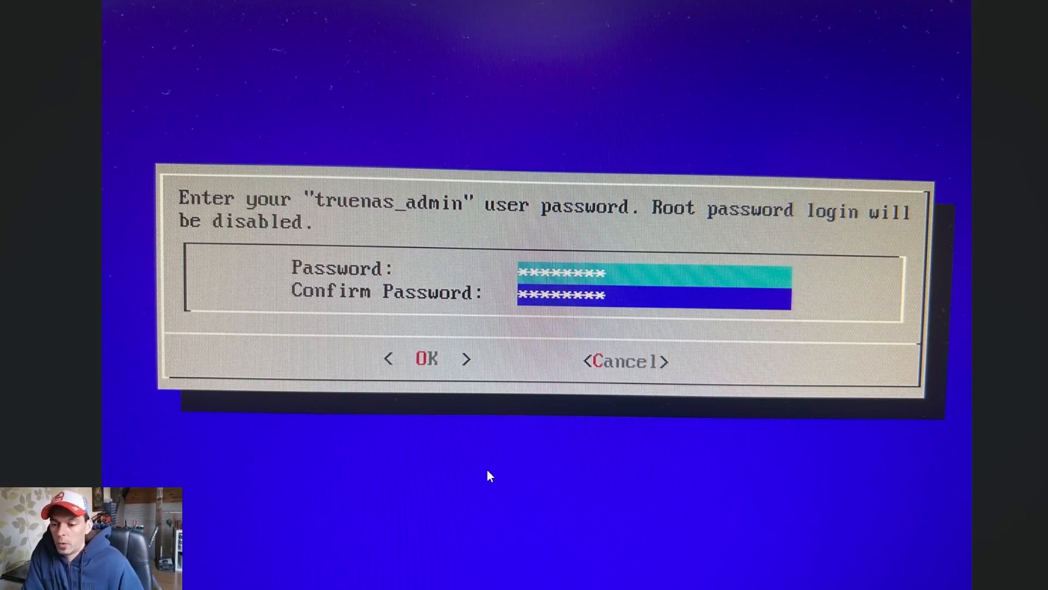
pyautogui.press('Return')
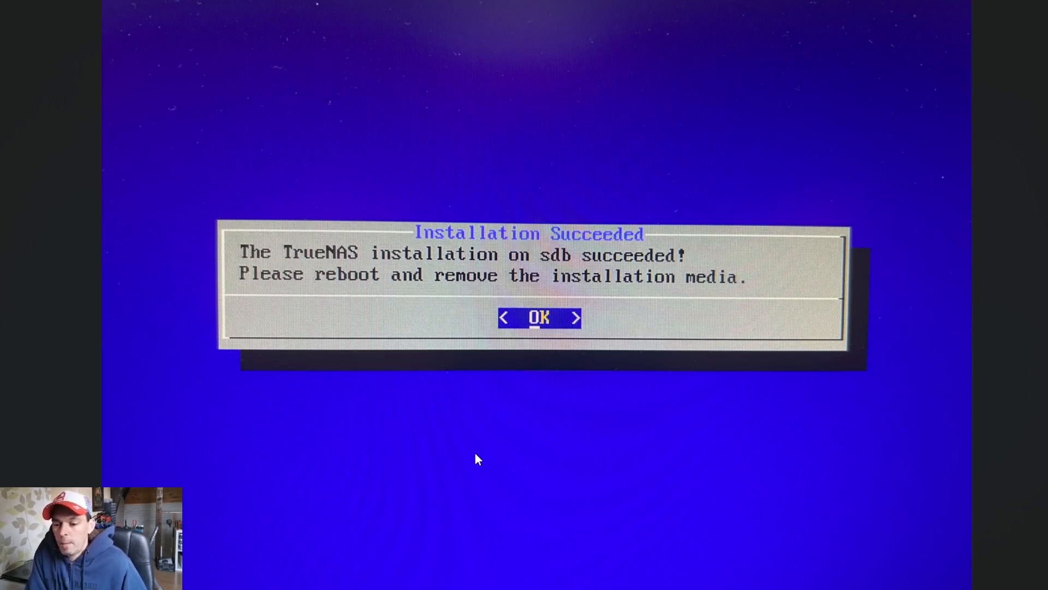
pyautogui.press('Return')
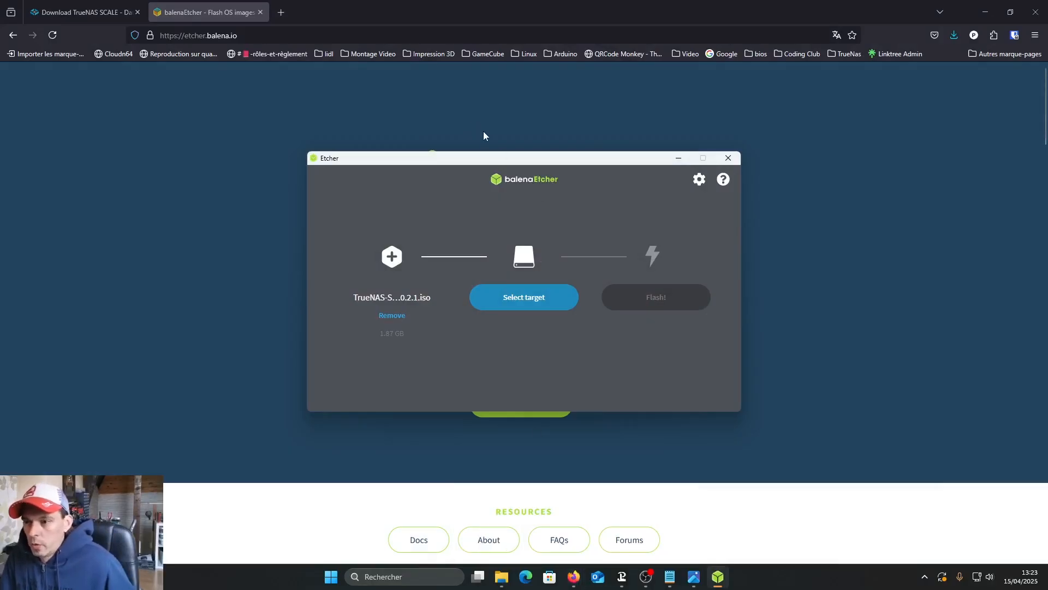
# - Open the TrueNAS web interface at 192.168.1.74 in a new Firefox tab
pyautogui.click(284, 12)
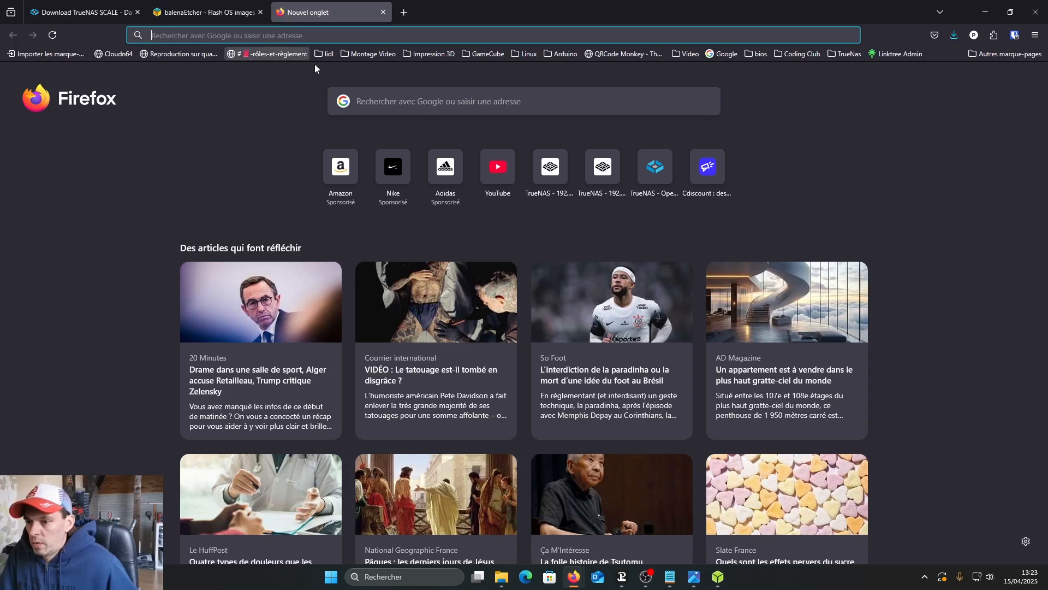
pyautogui.click(222, 37)
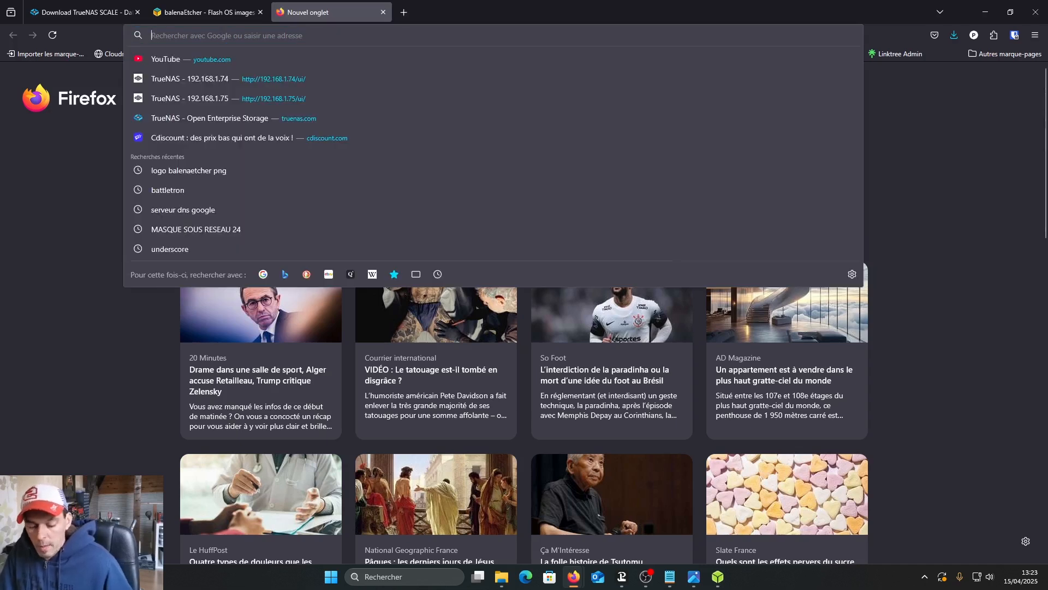
pyautogui.write('192.168.1.75')
pyautogui.press('BackSpace')
pyautogui.press('BackSpace')
pyautogui.write('4/')
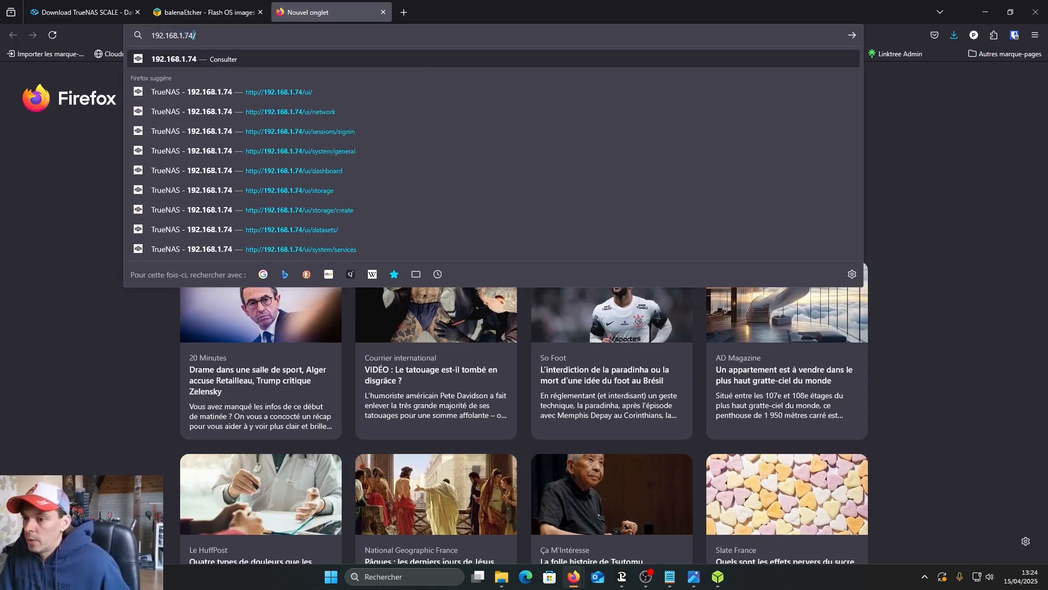
pyautogui.press('Return')
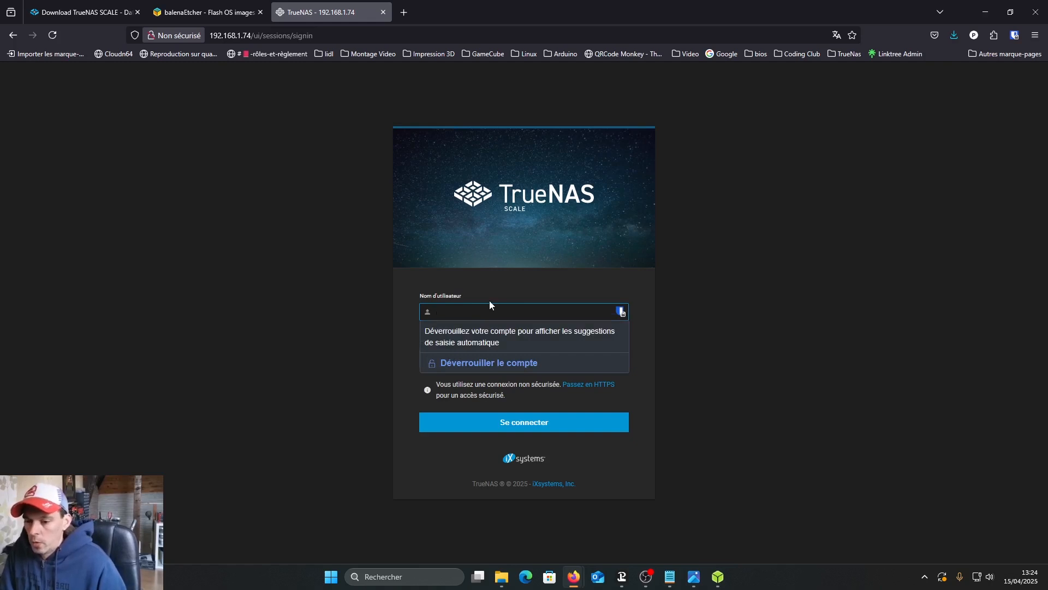
# - Sign in to the TrueNAS web interface as truenas_admin with the account password
pyautogui.write('truenas')
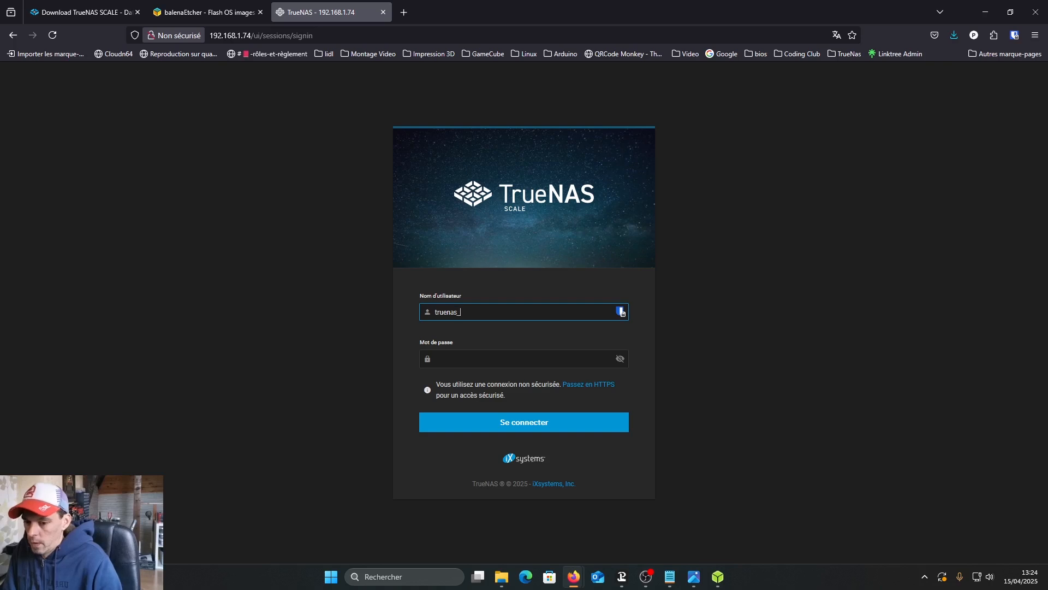
pyautogui.write('_admin')
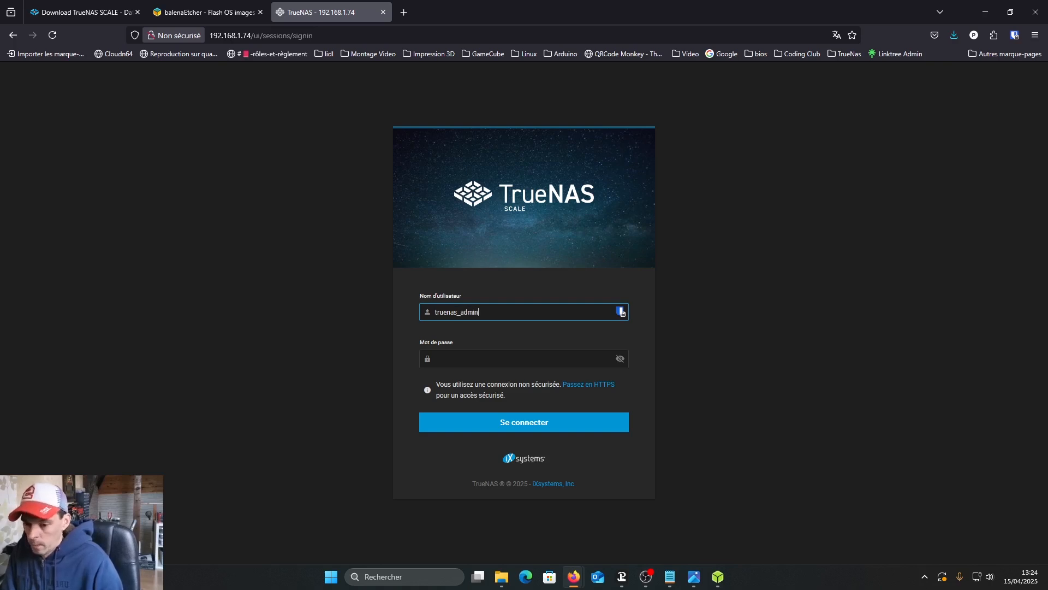
pyautogui.press('Tab')
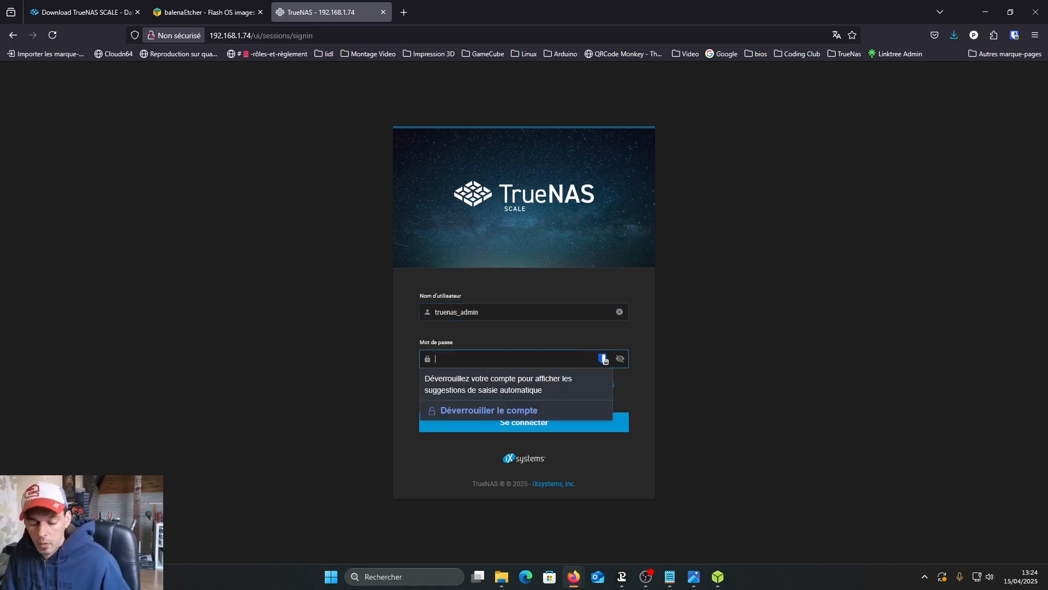
pyautogui.write('••••••••')
pyautogui.press('Return')
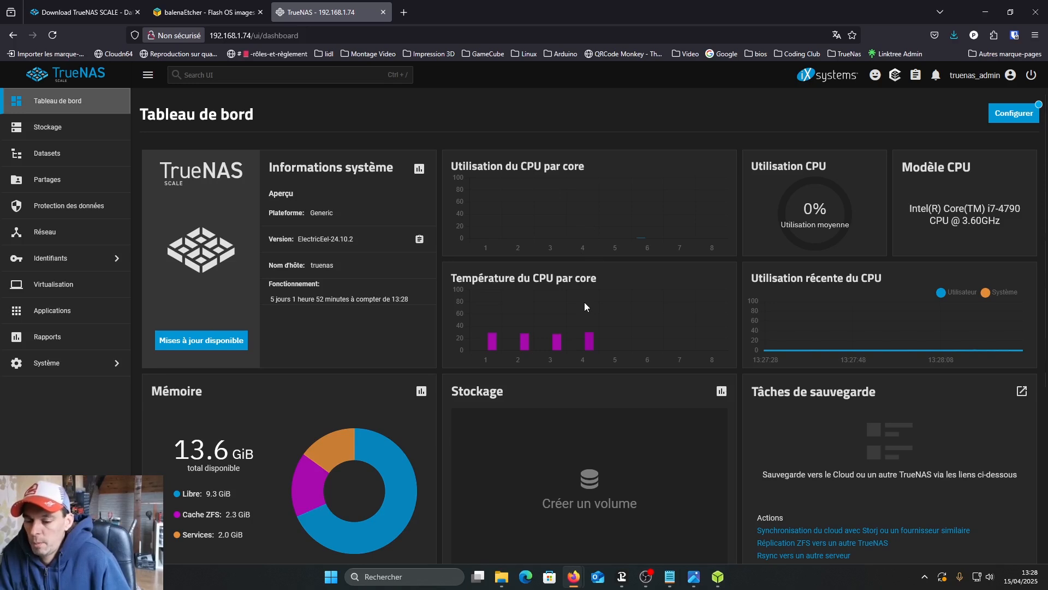
# - In the general system settings, set the localisation date format to 15.04.2025 and save it
pyautogui.click(111, 370)
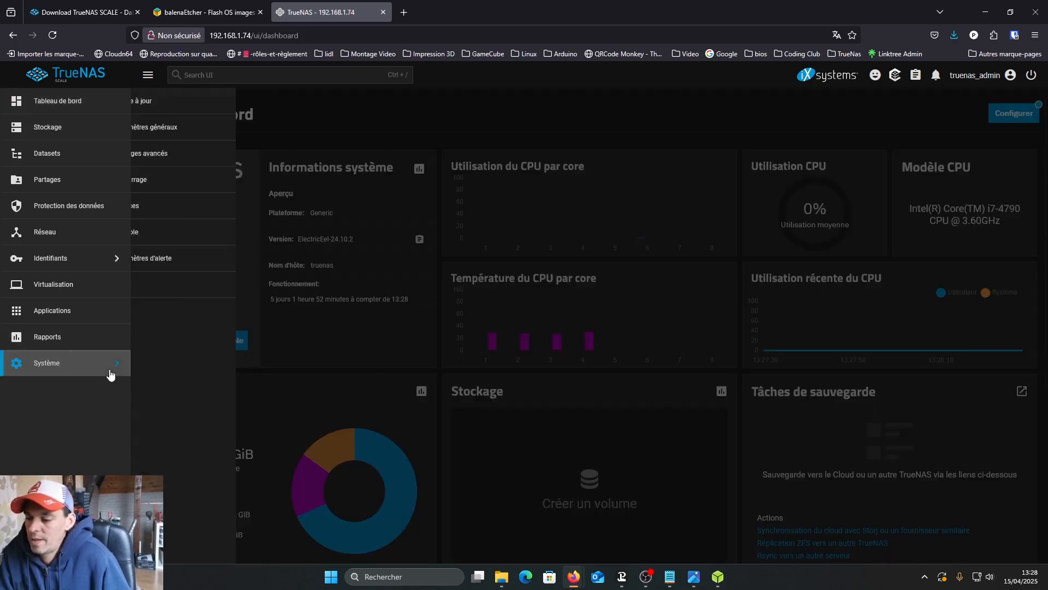
pyautogui.click(215, 131)
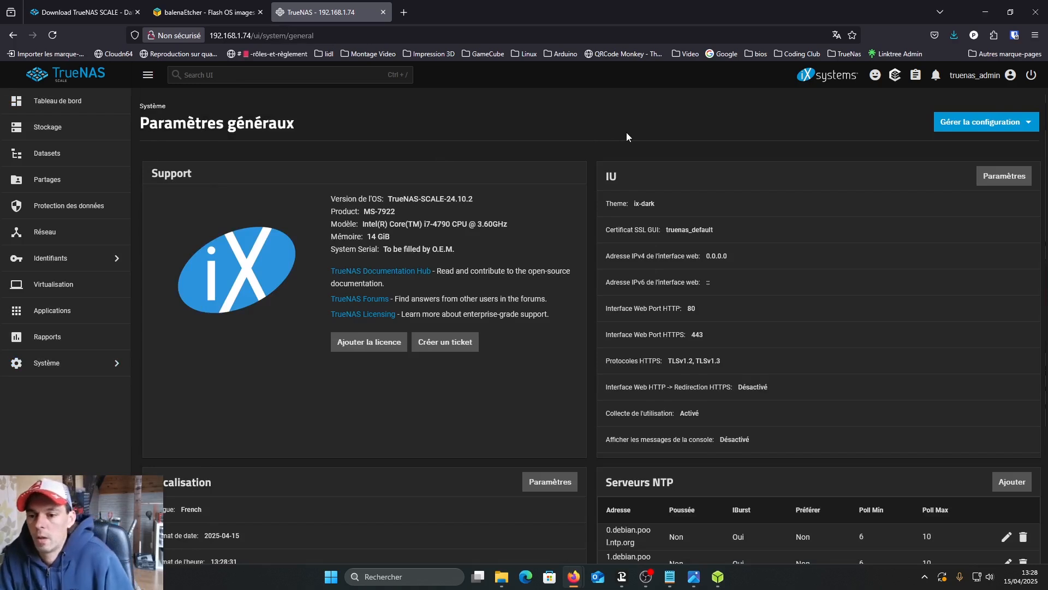
pyautogui.scroll(-3, 620, 134)
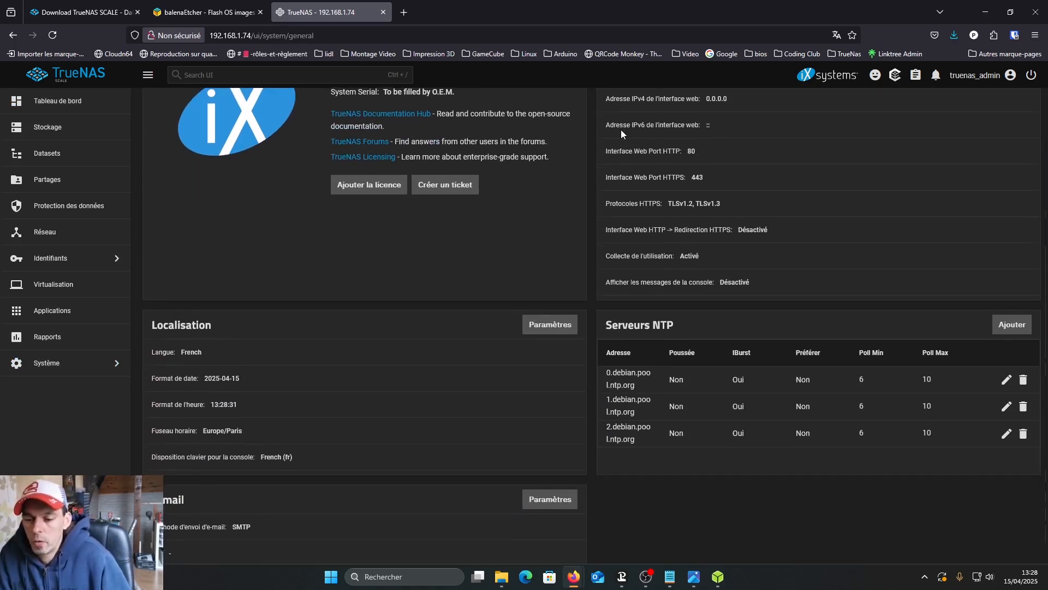
pyautogui.click(551, 326)
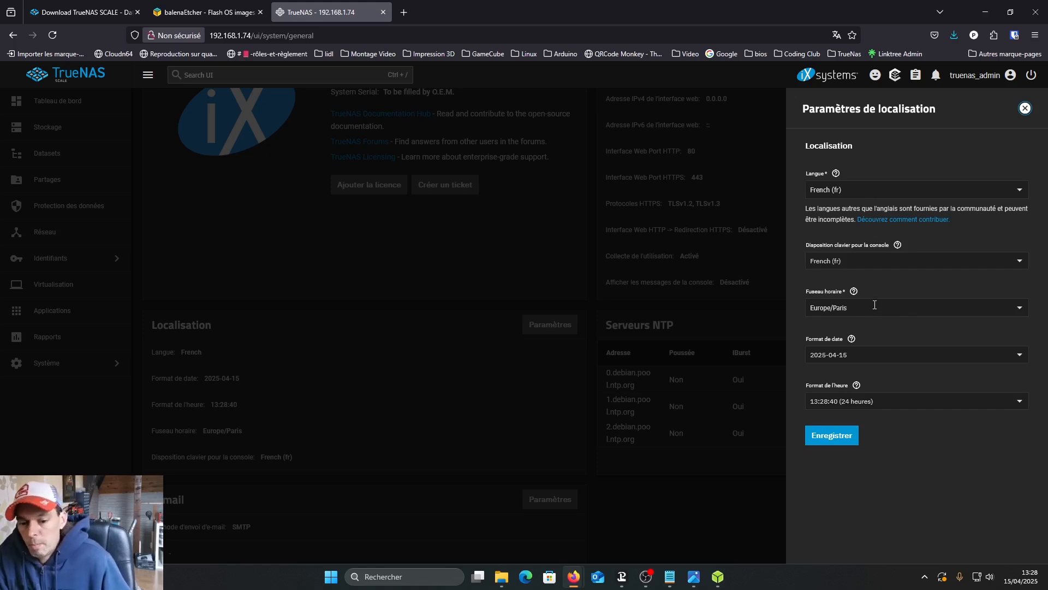
pyautogui.click(1019, 354)
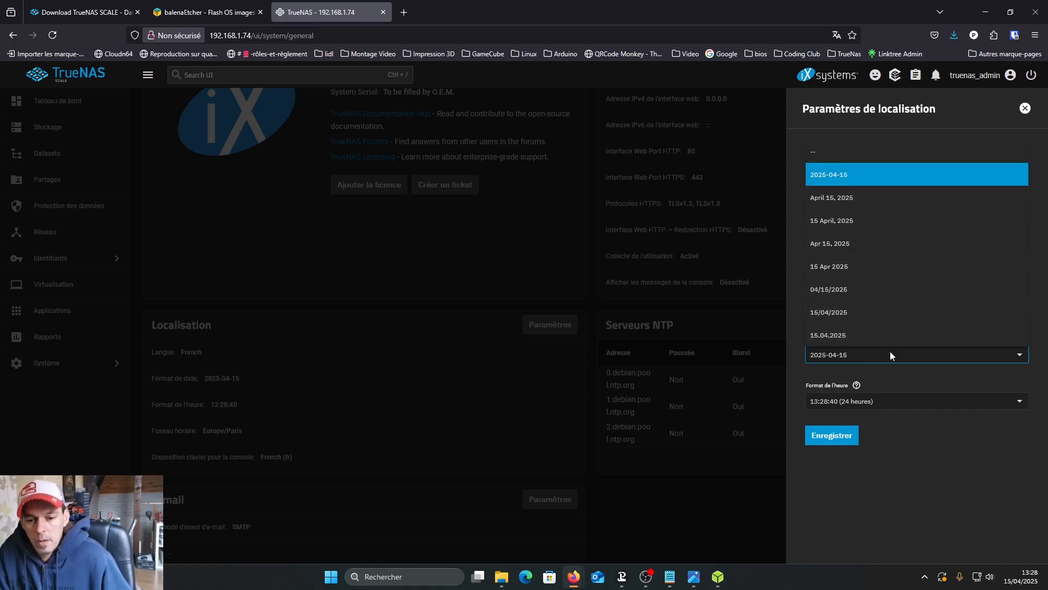
pyautogui.click(832, 335)
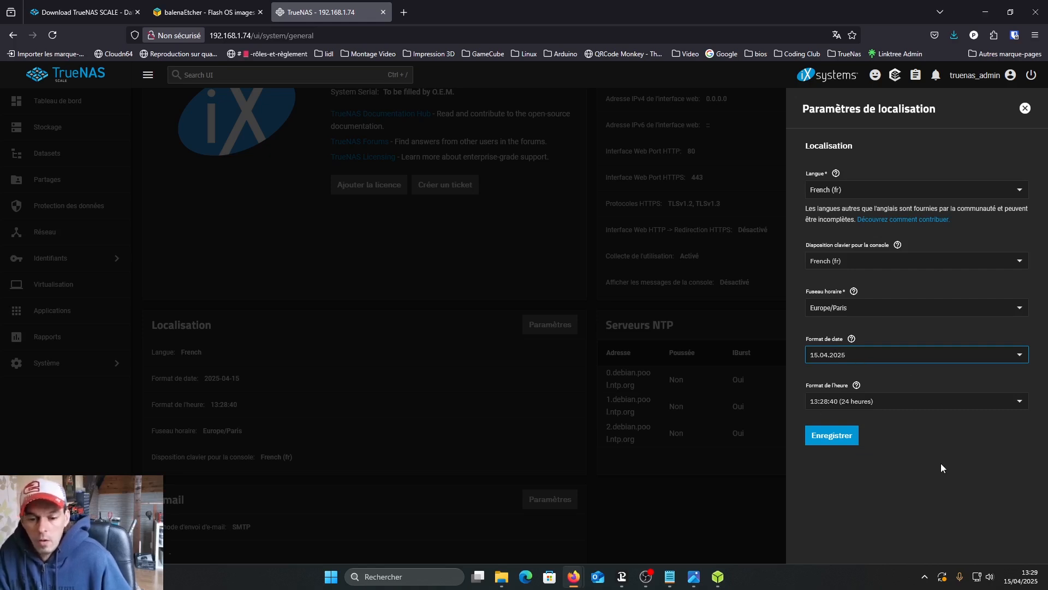
pyautogui.click(831, 435)
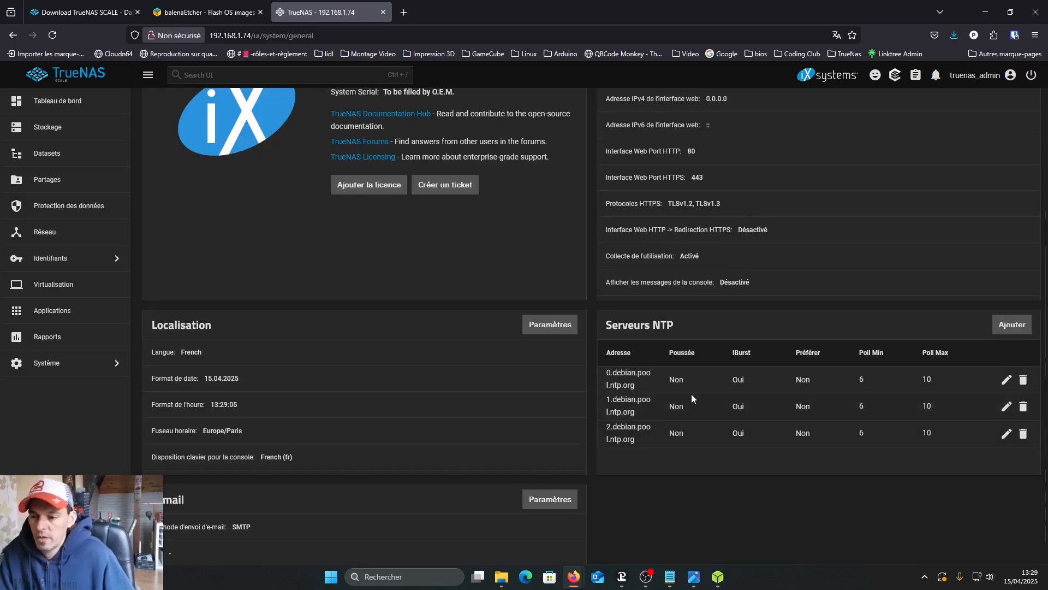
# - Edit the enp5s0 network interface and disable DHCP on it
pyautogui.scroll(3, 691, 394)
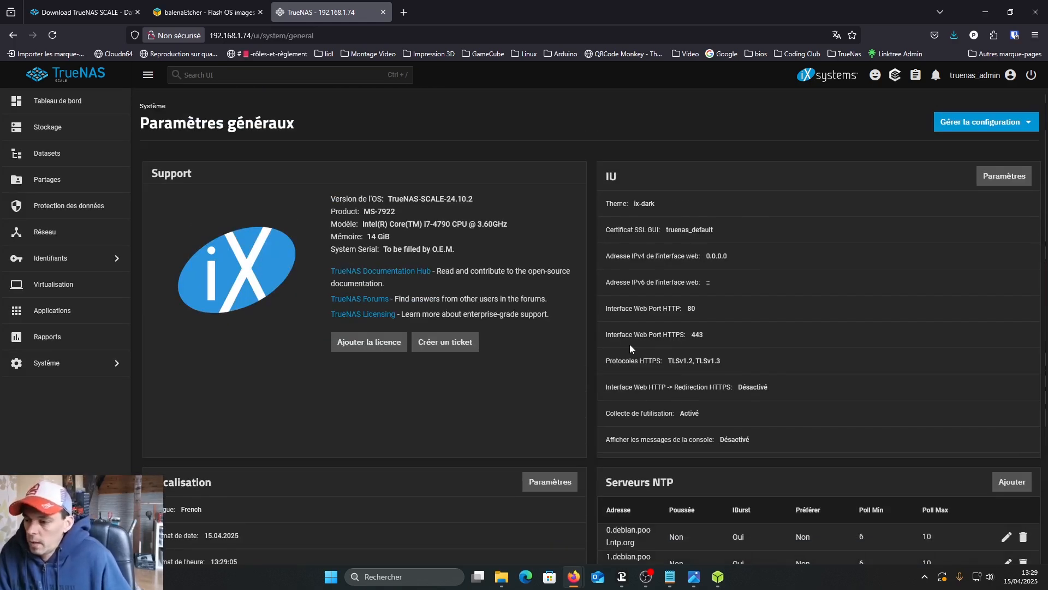
pyautogui.click(37, 237)
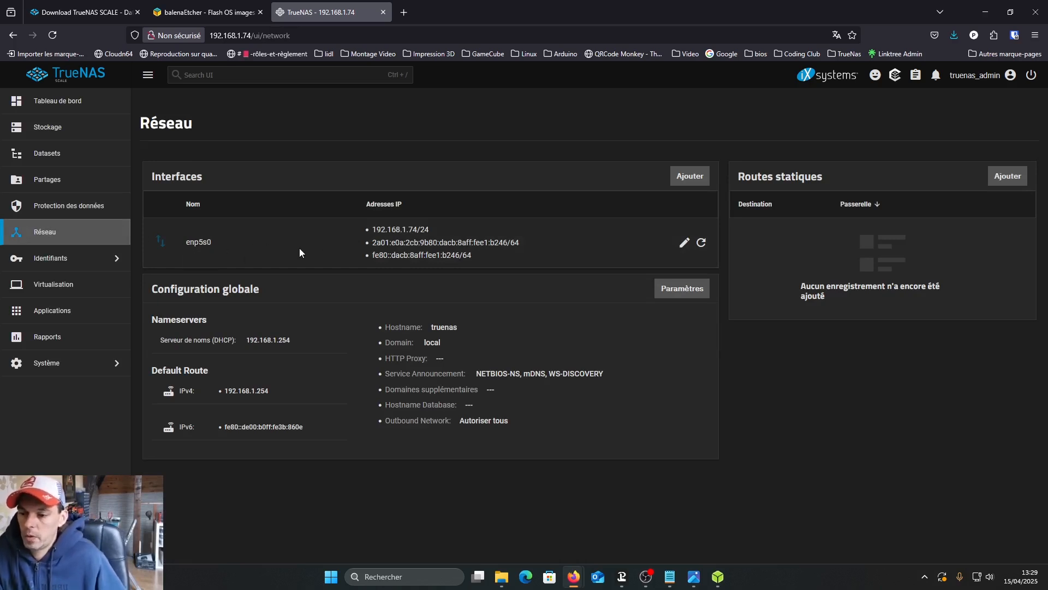
pyautogui.click(684, 242)
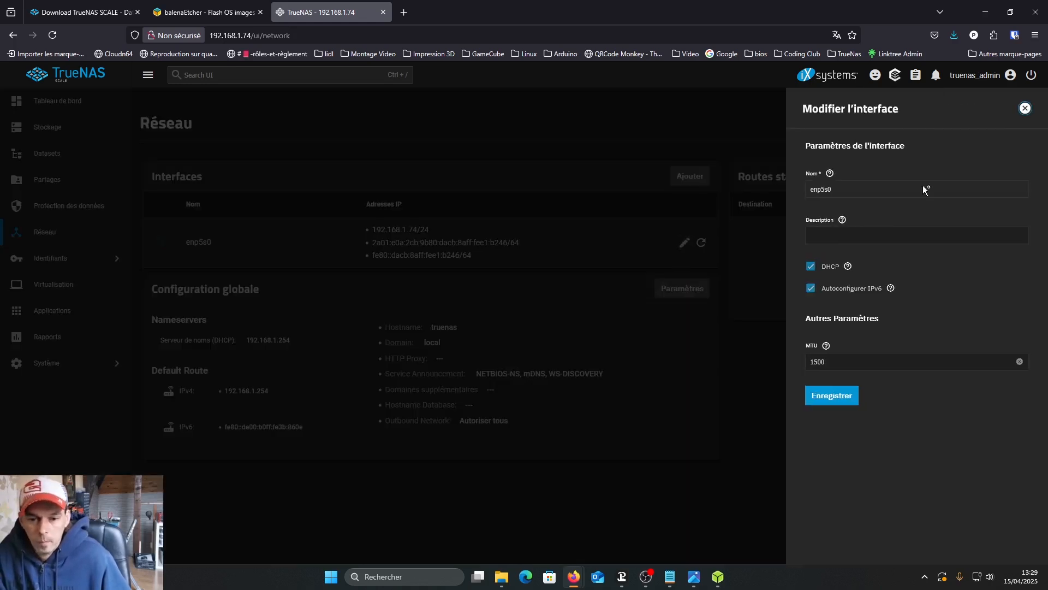
pyautogui.click(812, 267)
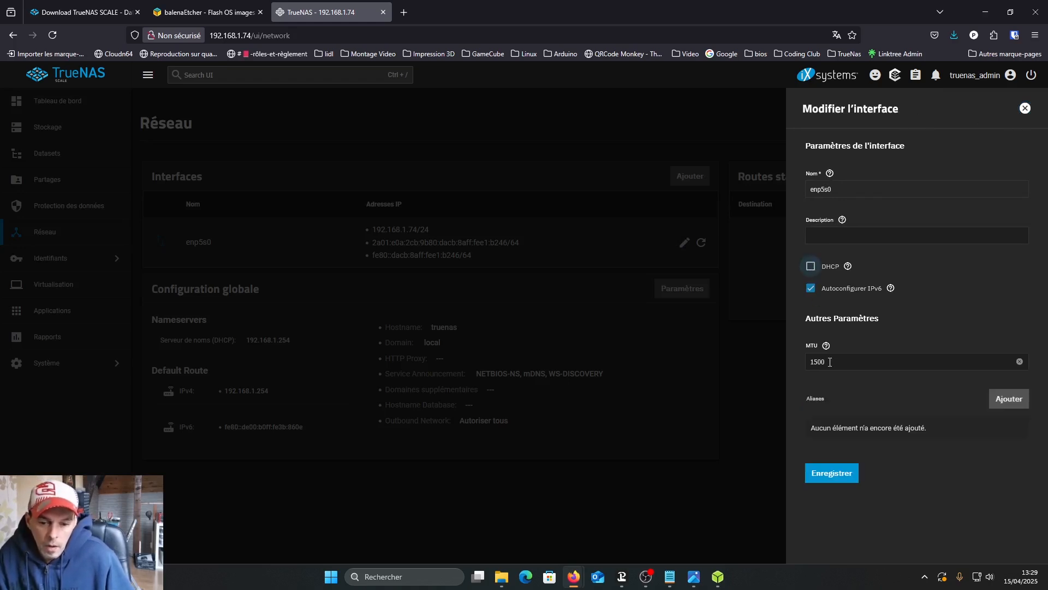
# - Add the static IP alias 192.168.1.75 with a /24 prefix to the enp5s0 interface and save it
pyautogui.click(1013, 402)
pyautogui.click(862, 467)
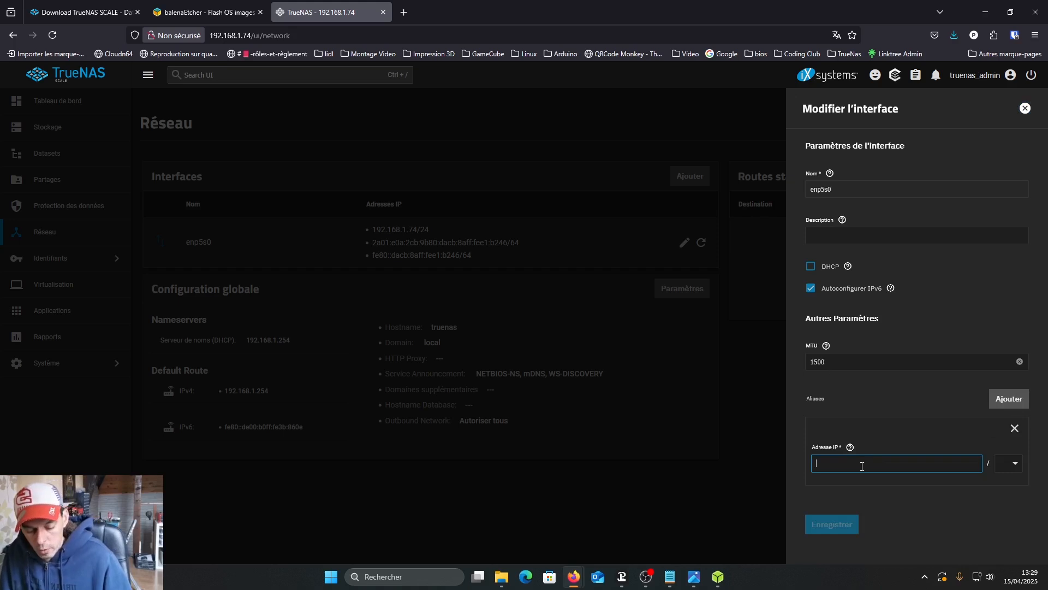
pyautogui.write('192.')
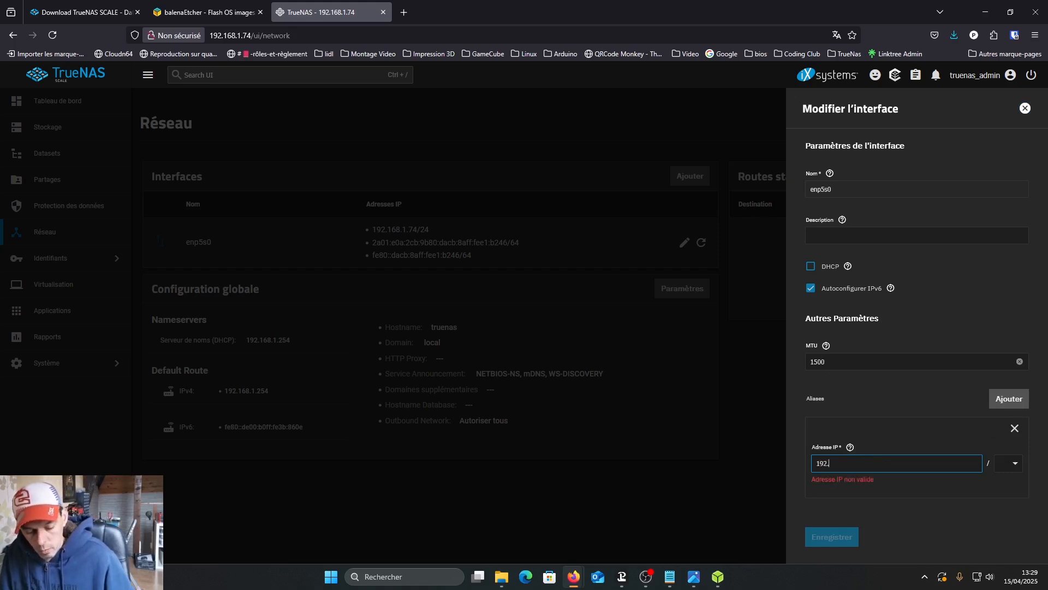
pyautogui.write('168.1.75')
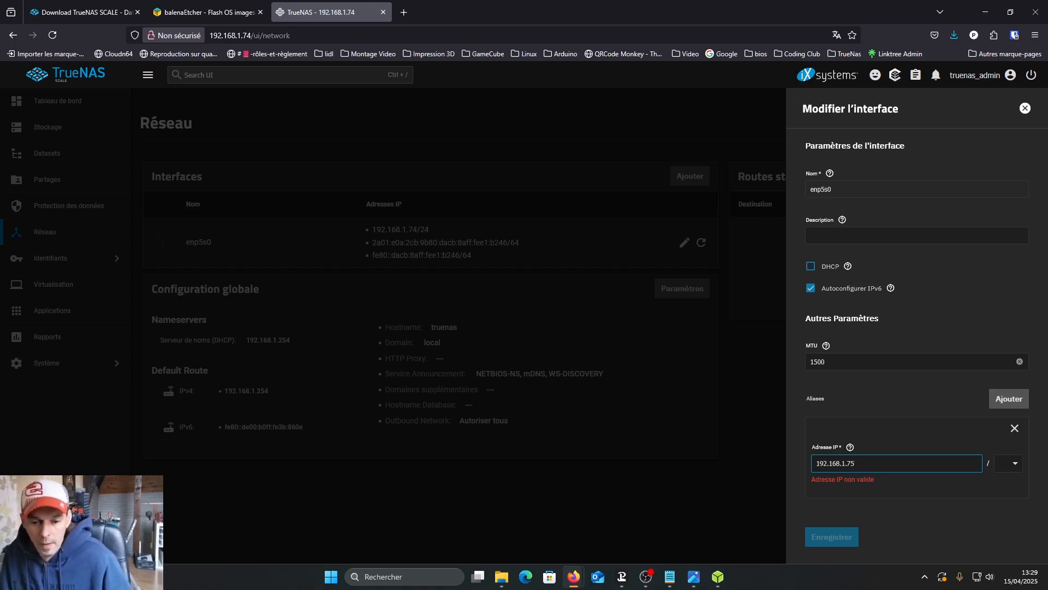
pyautogui.click(1013, 465)
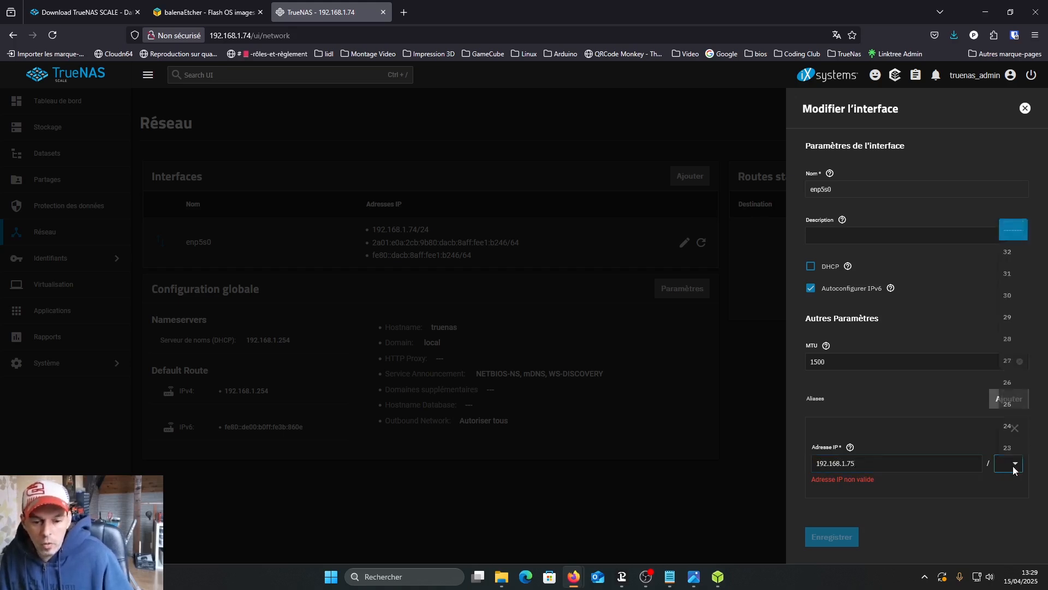
pyautogui.click(1008, 424)
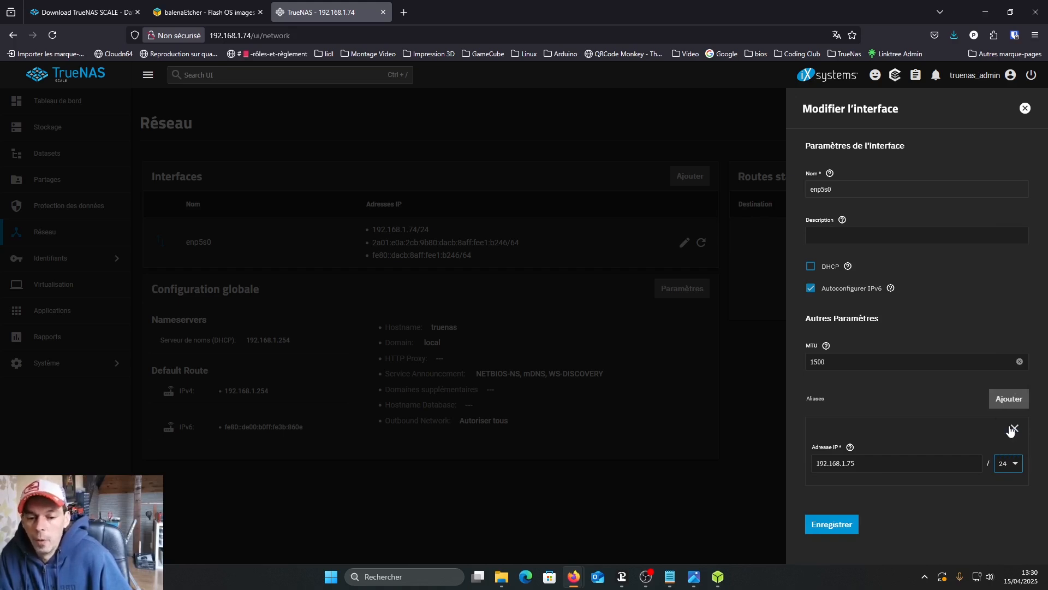
pyautogui.click(832, 524)
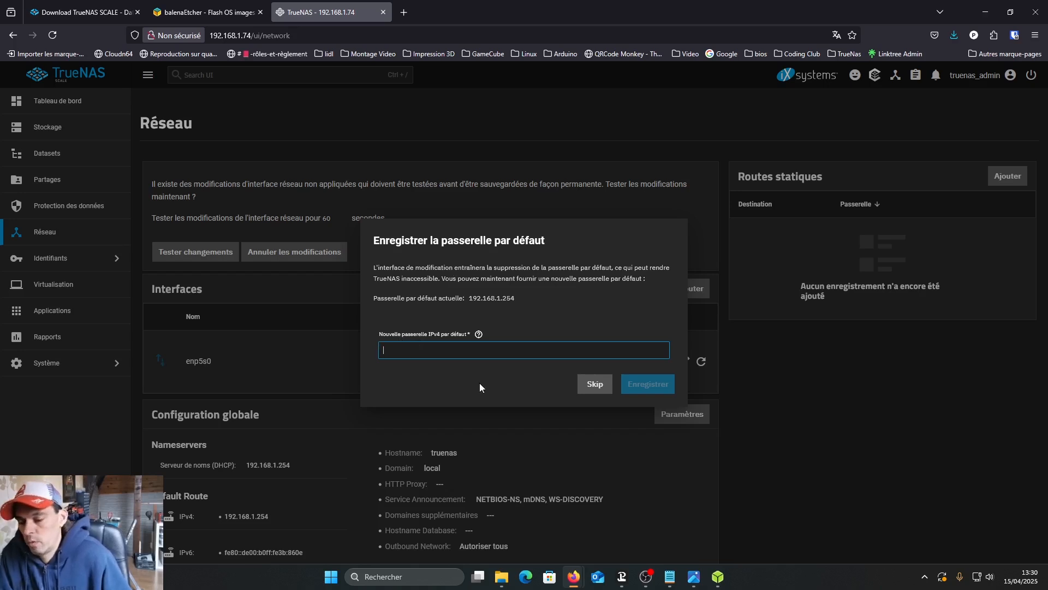
# - Skip entering a new default gateway and run the confirmed test of the network interface changes
pyautogui.click(595, 384)
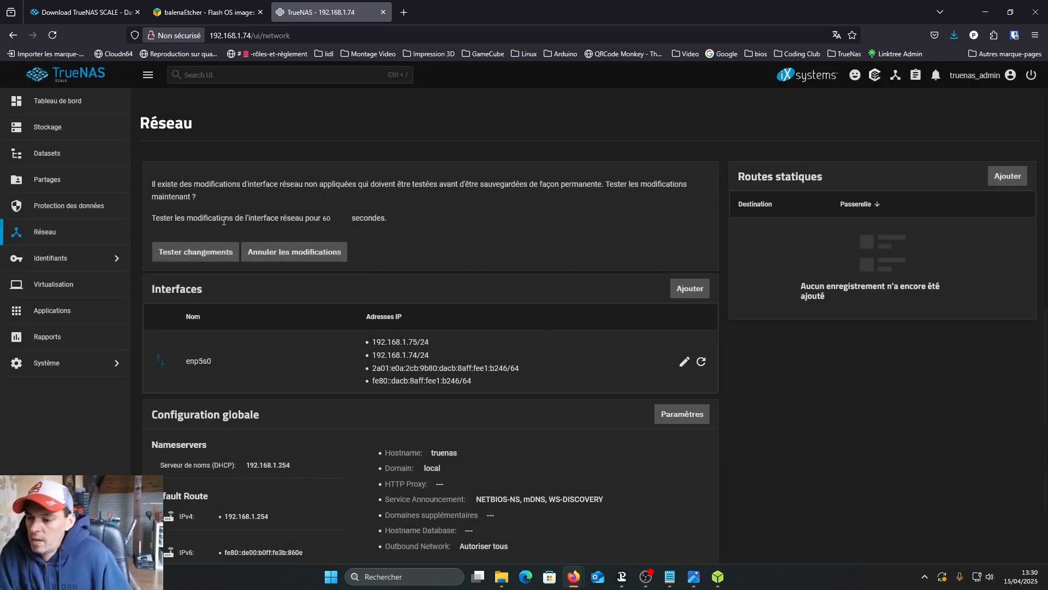
pyautogui.click(200, 256)
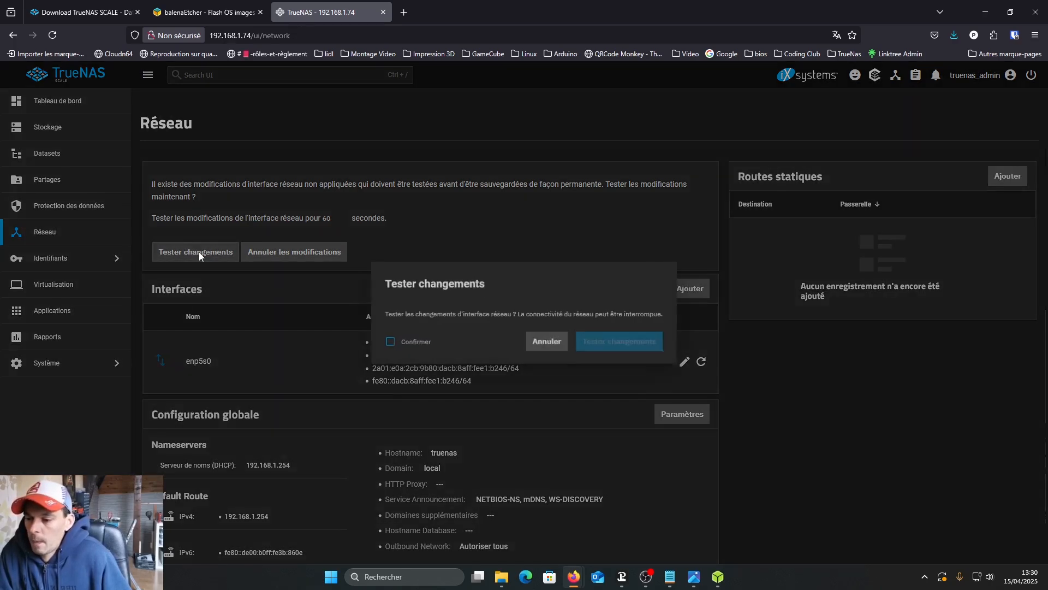
pyautogui.click(390, 343)
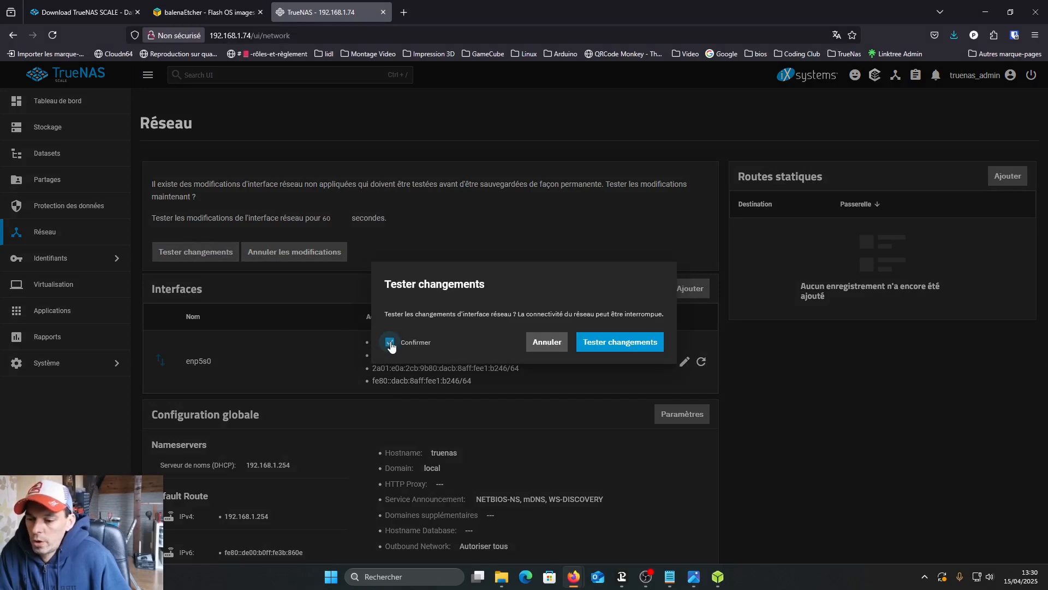
pyautogui.click(620, 343)
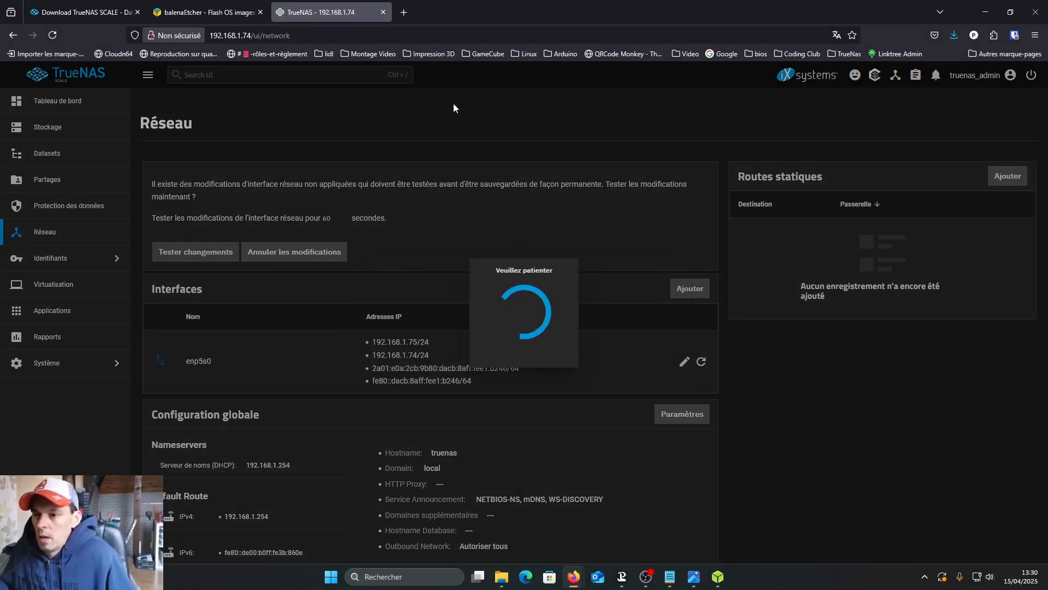
# - Open the TrueNAS web interface at 192.168.1.75 in a new browser tab
pyautogui.click(404, 12)
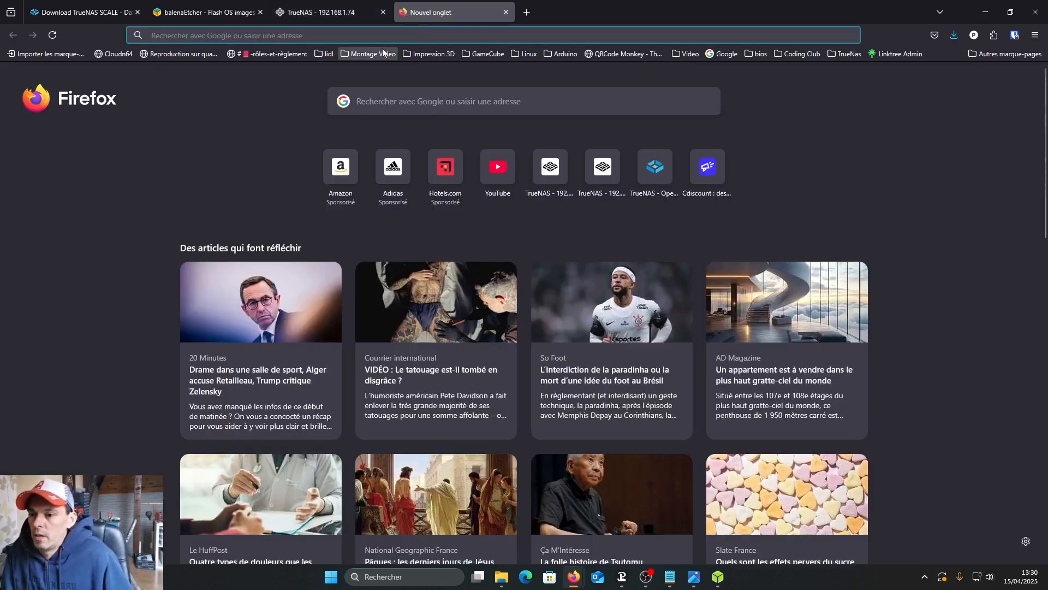
pyautogui.write('192.168.')
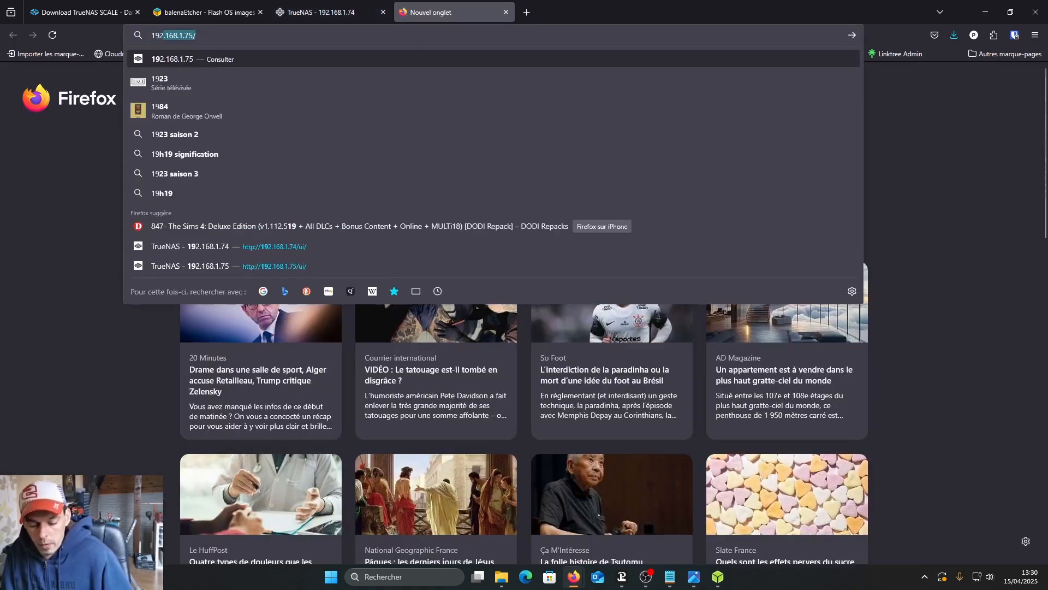
pyautogui.write('1.75')
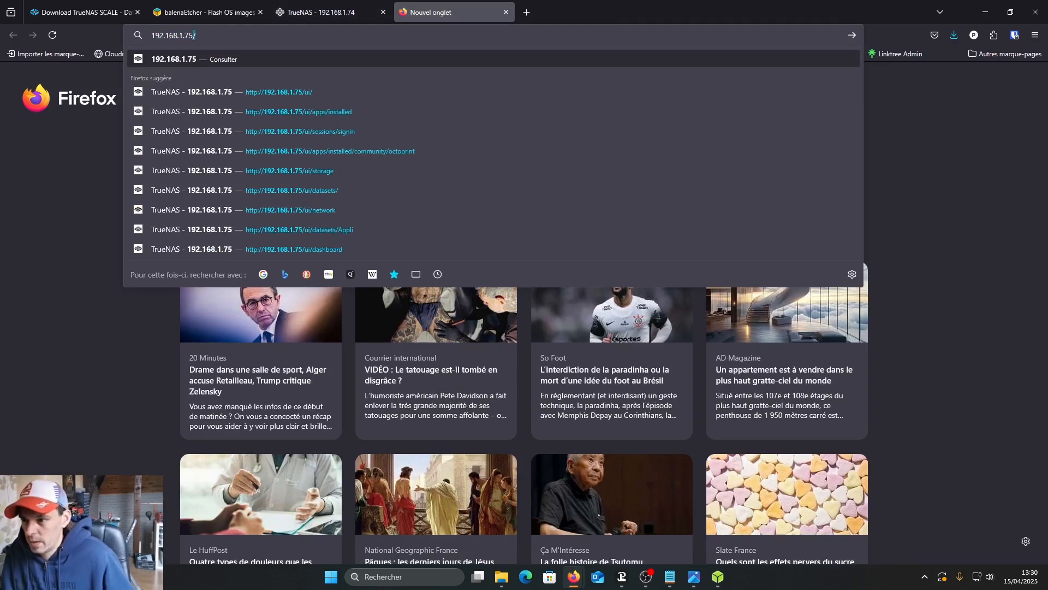
pyautogui.press('Return')
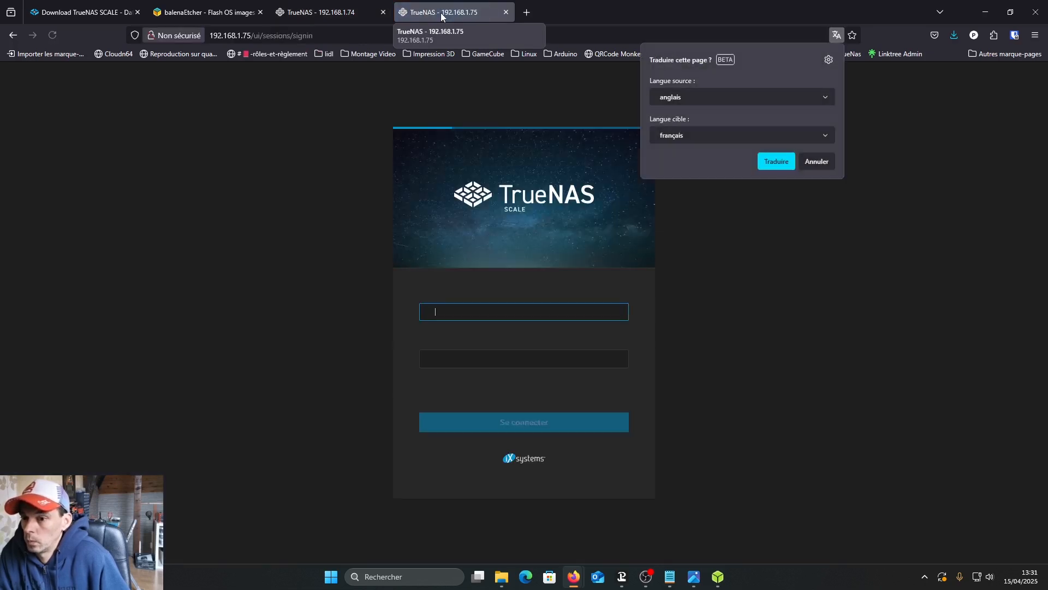
# - Sign in at the new address as truenas_admin with the account password
pyautogui.click(472, 317)
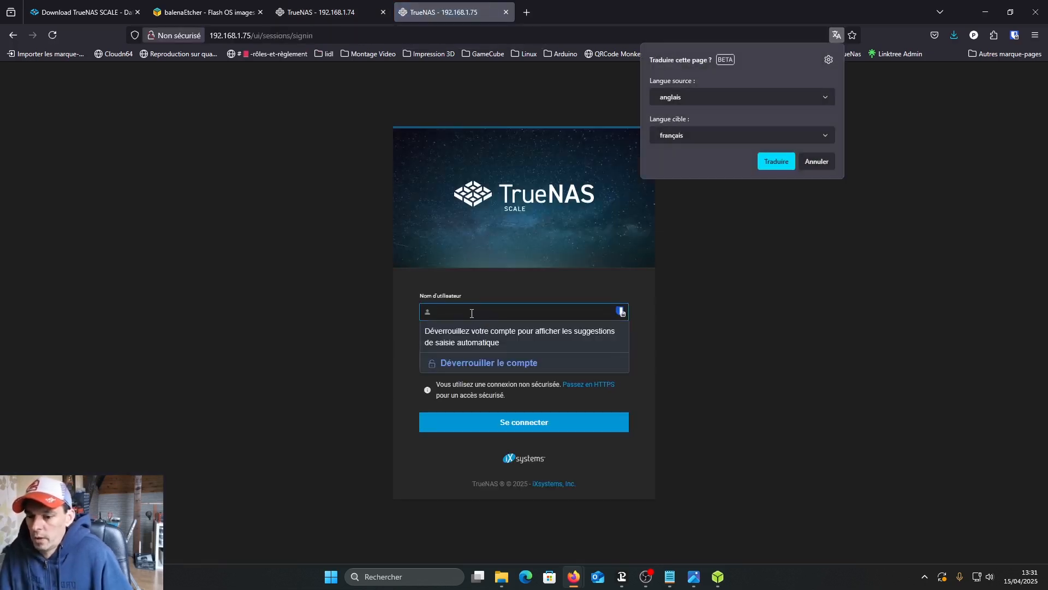
pyautogui.click(479, 316)
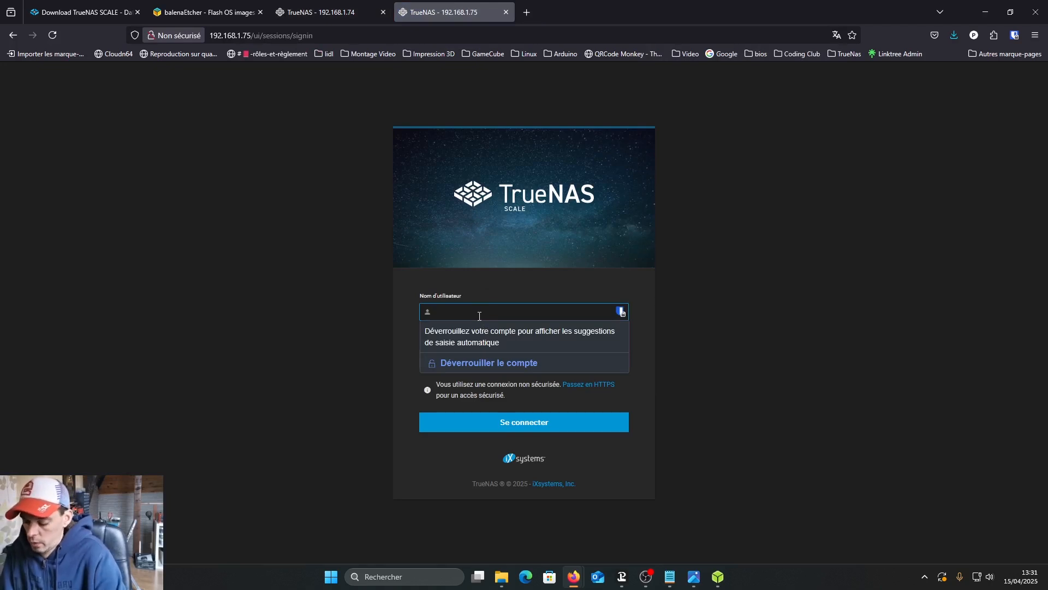
pyautogui.write('truena')
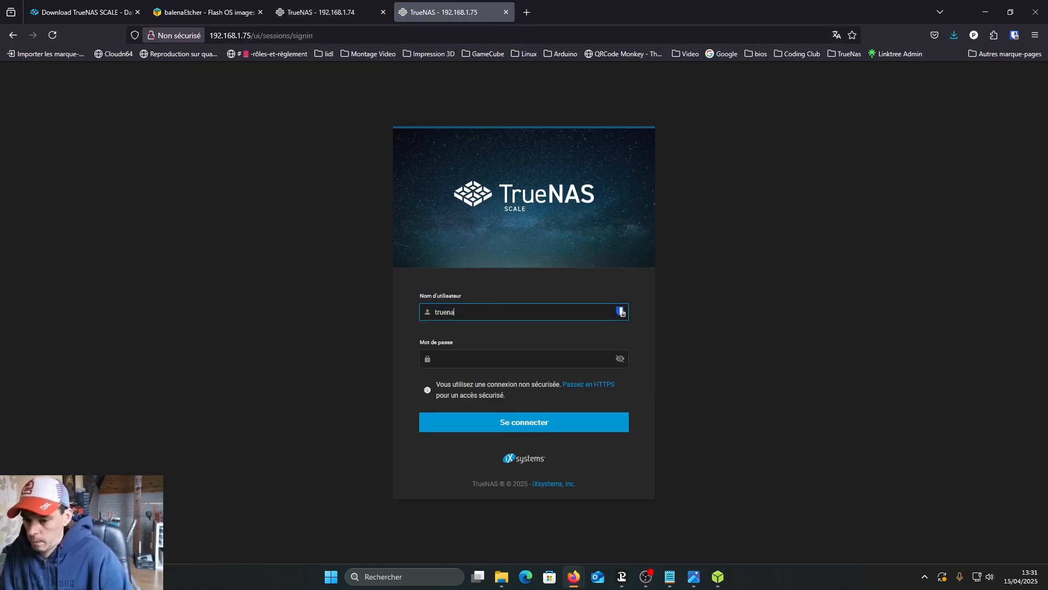
pyautogui.write('s_admin')
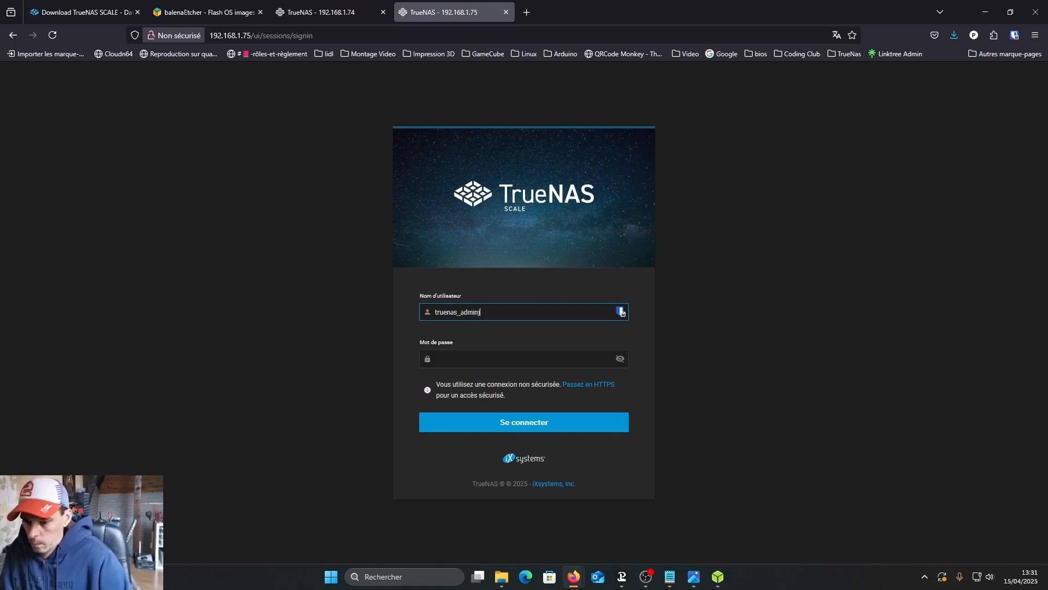
pyautogui.press('Tab')
pyautogui.write('••••••••')
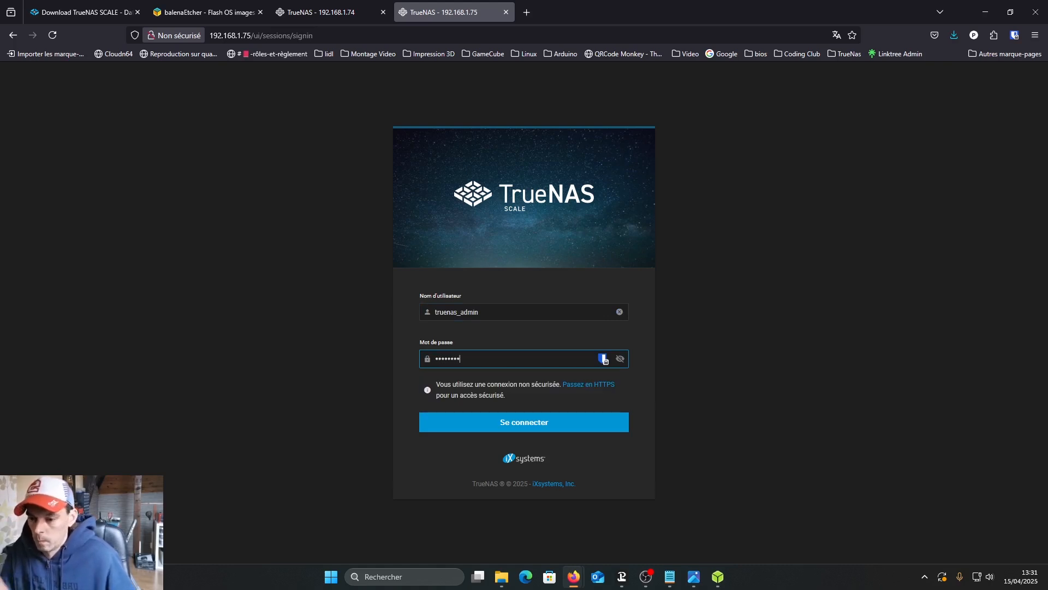
pyautogui.press('Return')
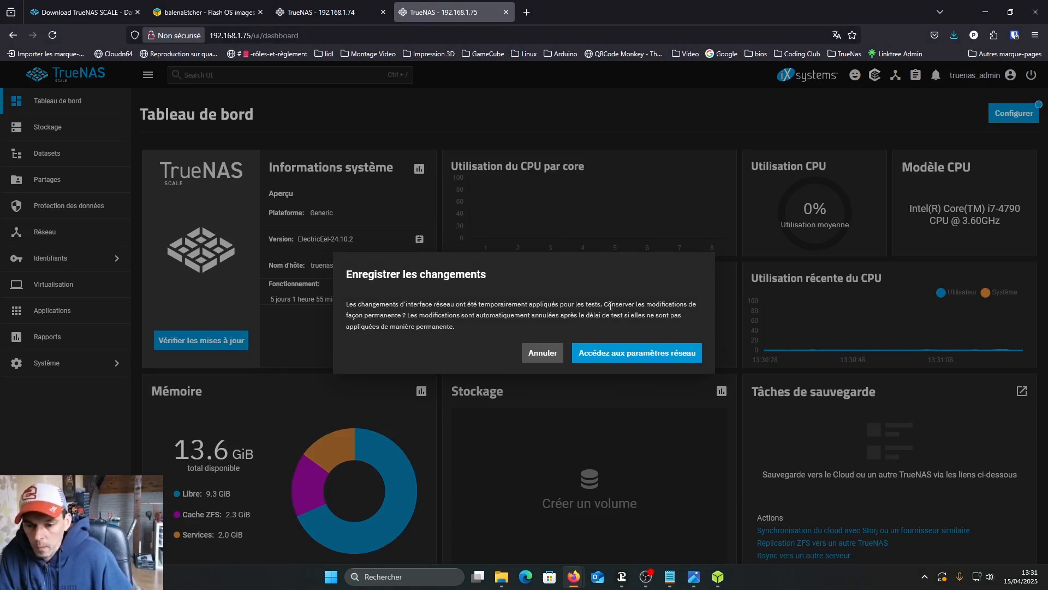
# - Go to the network settings and permanently save the tested interface changes
pyautogui.click(637, 354)
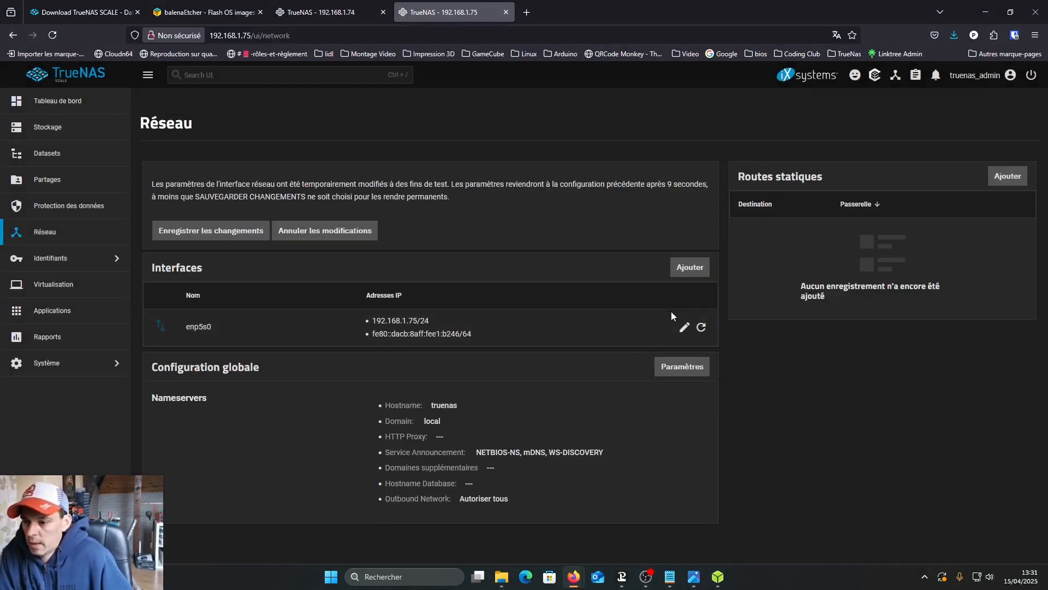
pyautogui.click(208, 232)
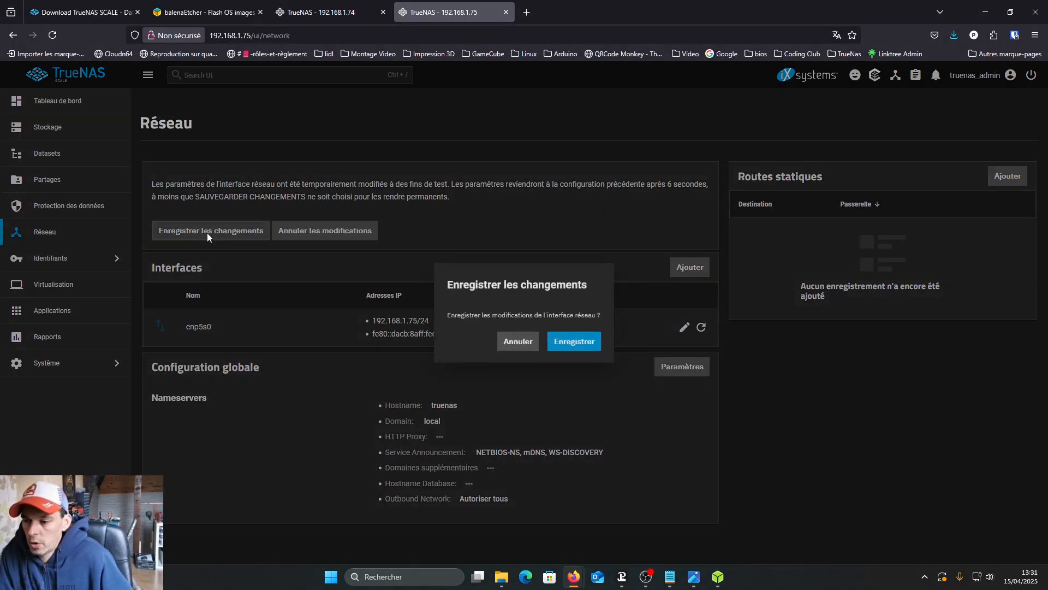
pyautogui.click(591, 343)
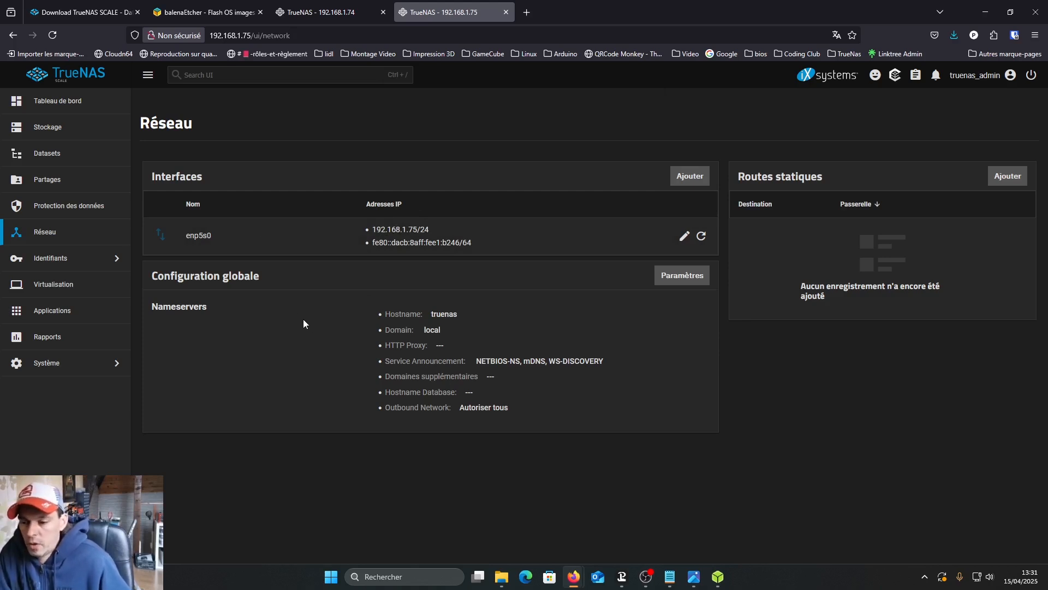
# - In the network's global configuration, enter 192.168.1.254 as the default IPv4 gateway
pyautogui.click(675, 281)
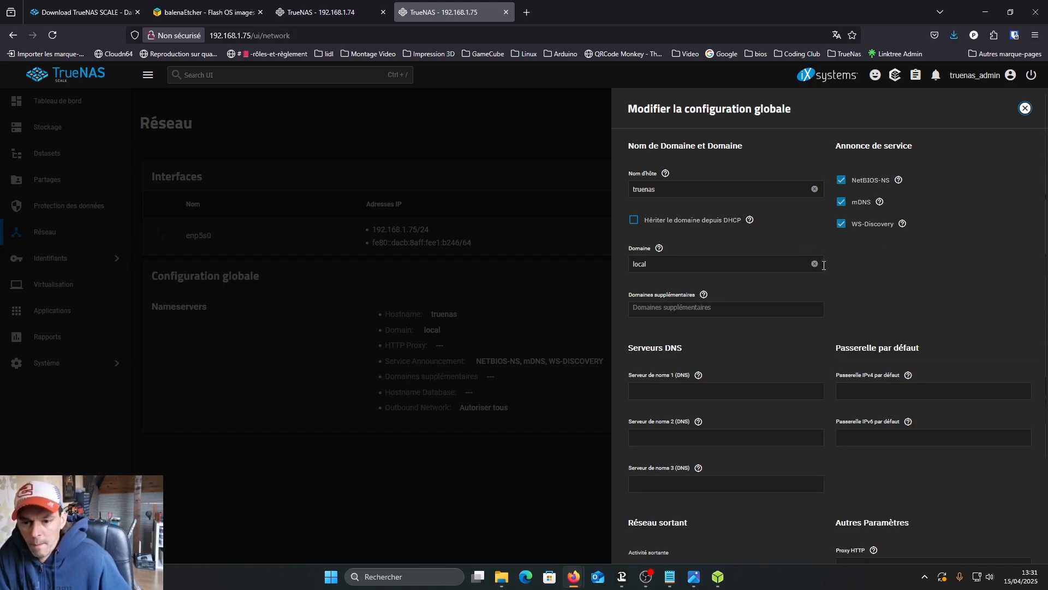
pyautogui.scroll(-4, 823, 264)
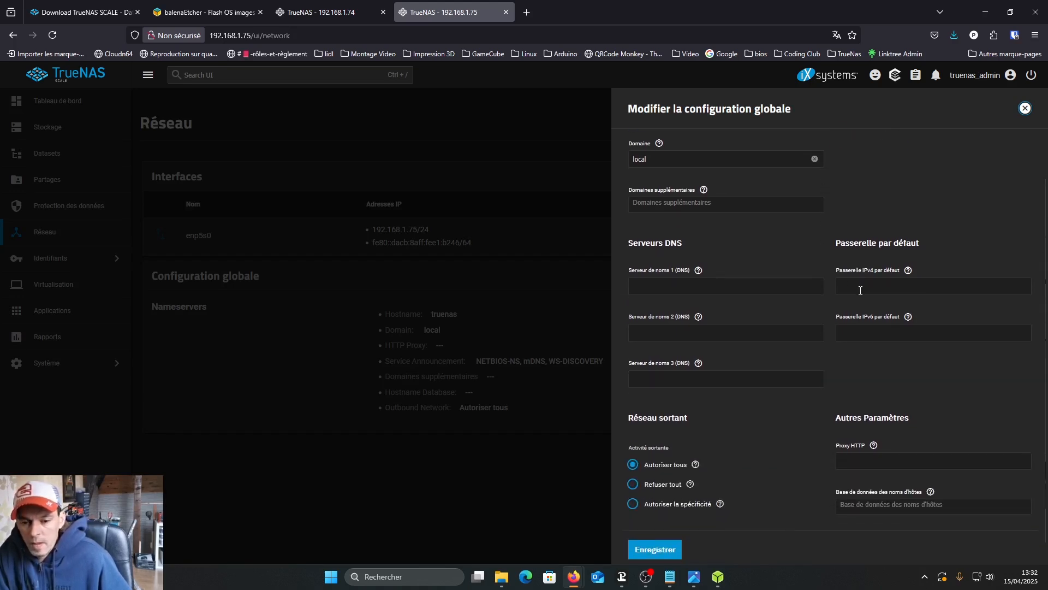
pyautogui.click(860, 288)
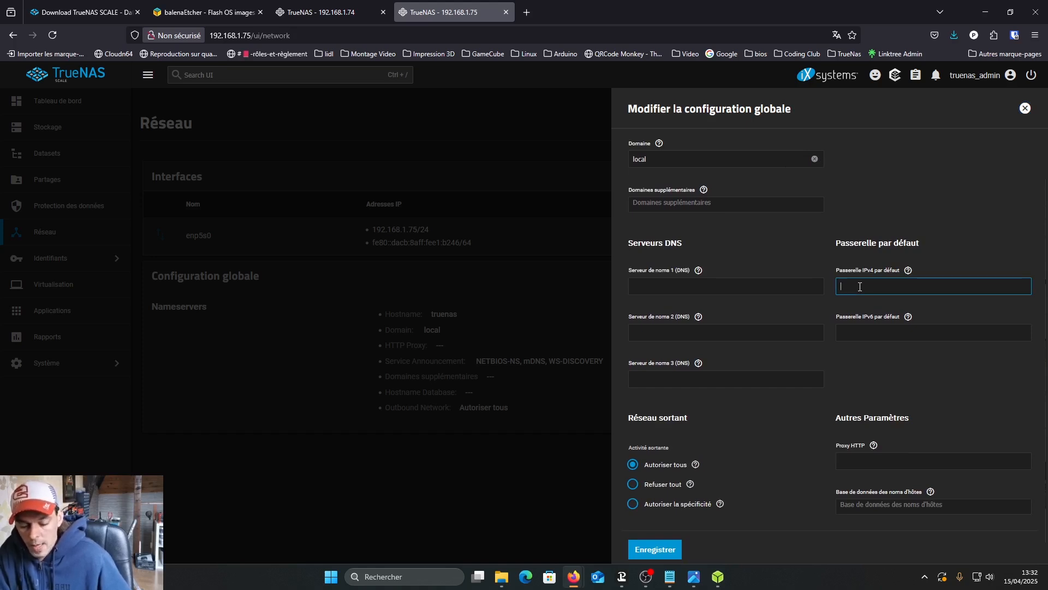
pyautogui.write('192.168.1')
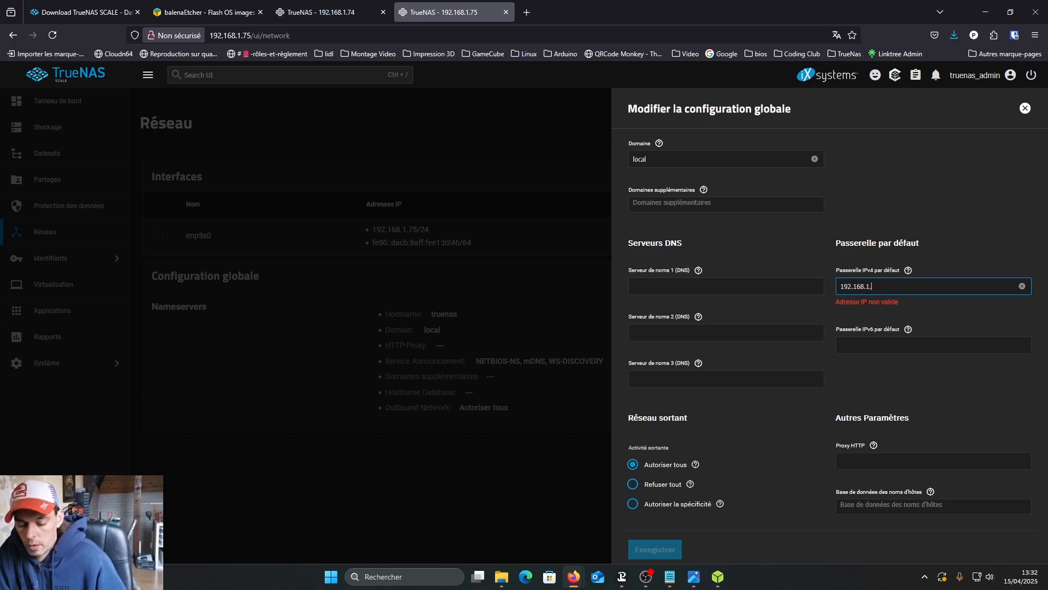
pyautogui.write('.254')
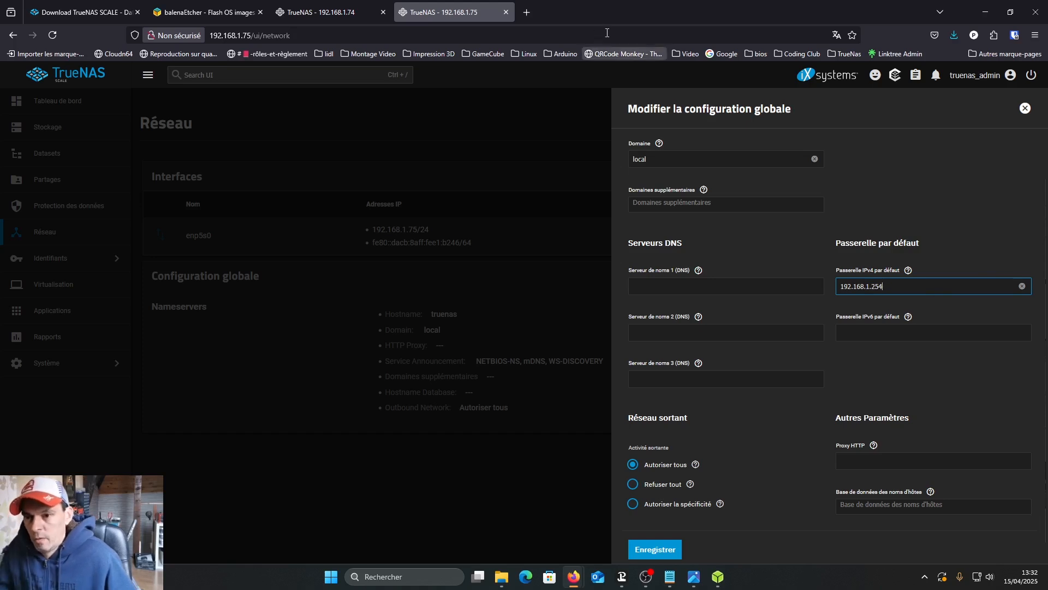
# - Open 192.168.1.254 in a new browser tab to check which device uses the gateway address
pyautogui.click(527, 13)
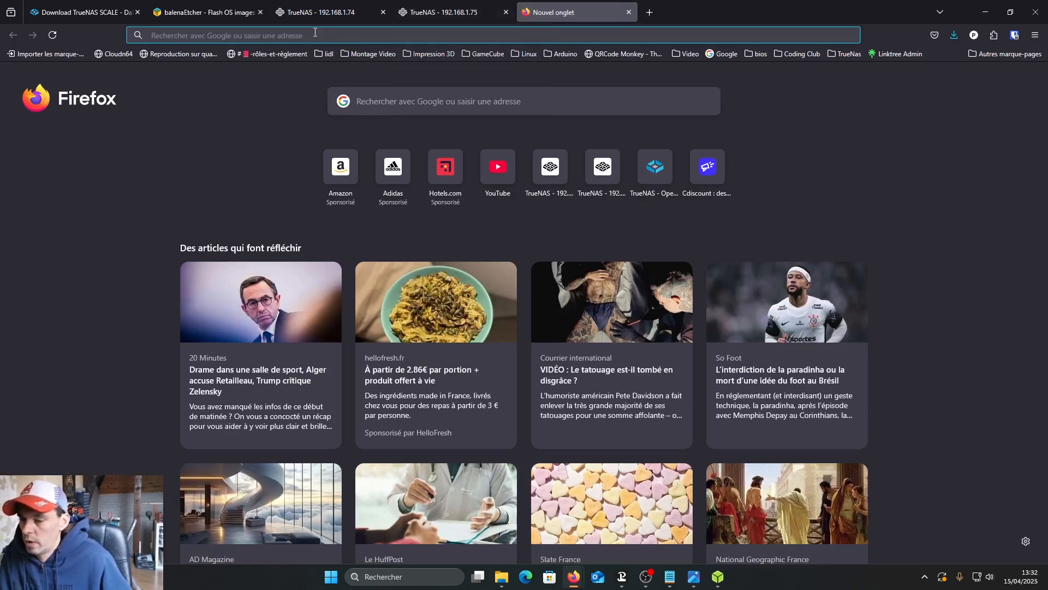
pyautogui.write('192.168.')
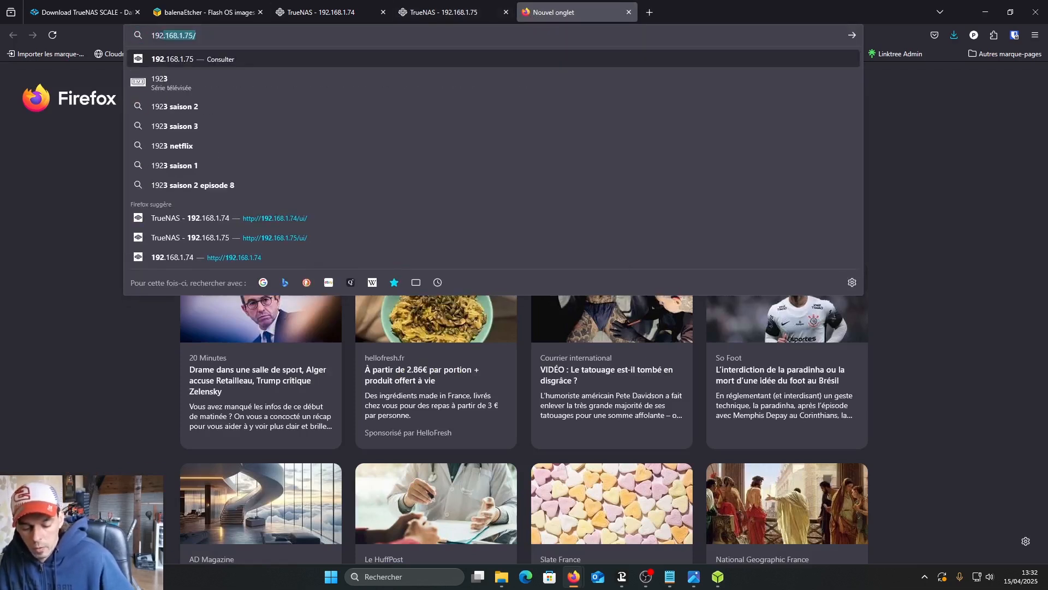
pyautogui.write('1.254')
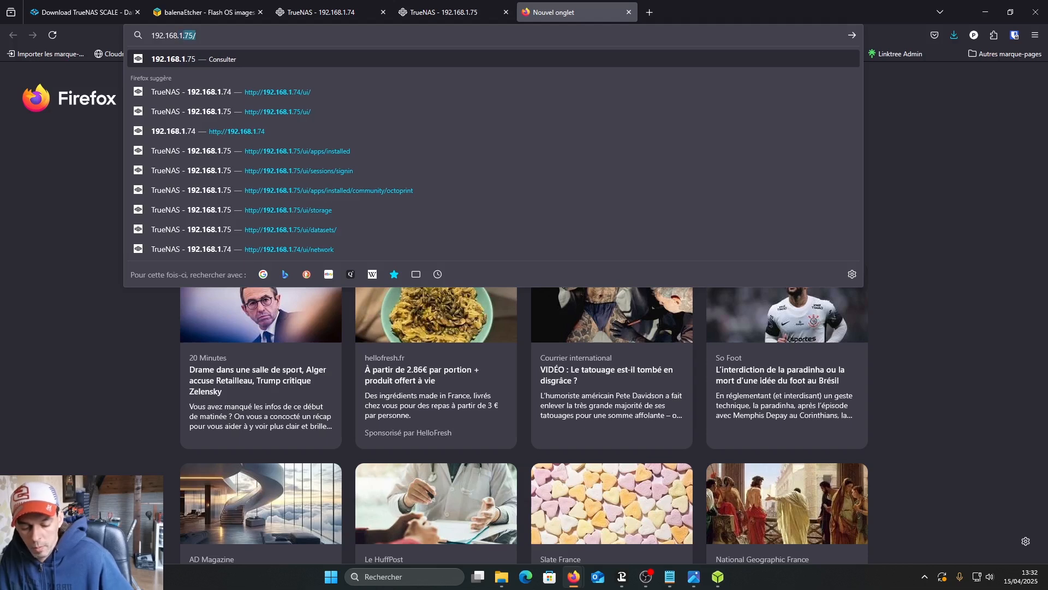
pyautogui.press('Return')
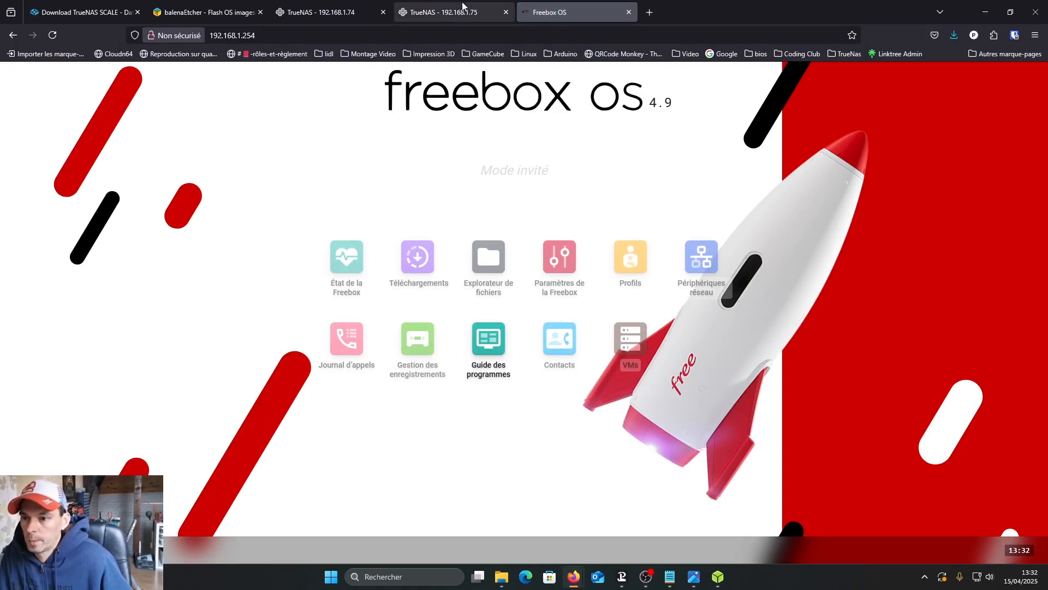
# - Return to the TrueNAS global configuration at 192.168.1.75 and set DNS name server 1 to 8.8.8.8
pyautogui.click(463, 12)
pyautogui.click(675, 287)
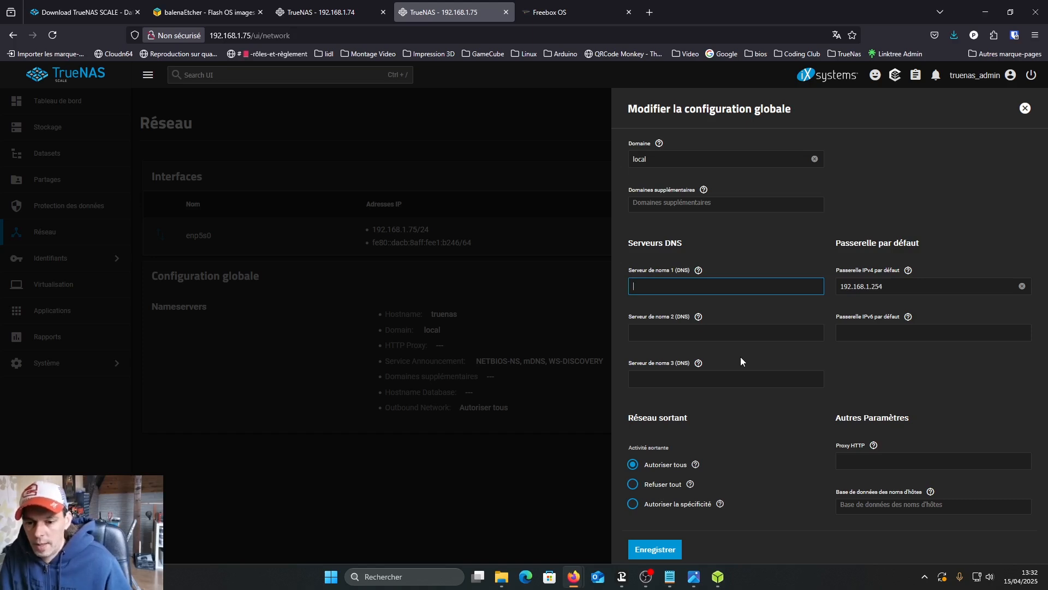
pyautogui.write('8.8')
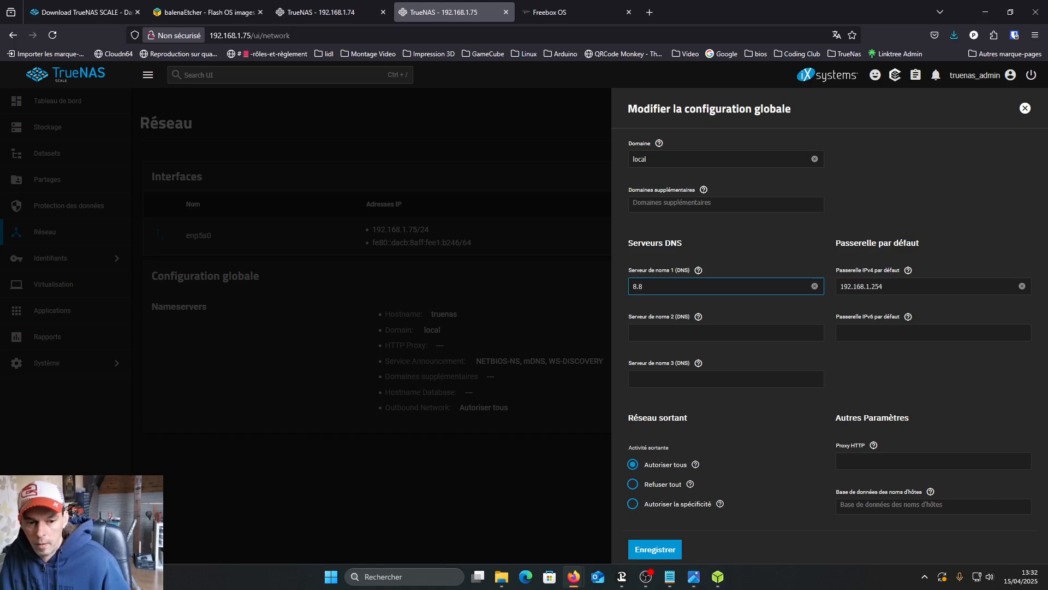
pyautogui.write('.8.8')
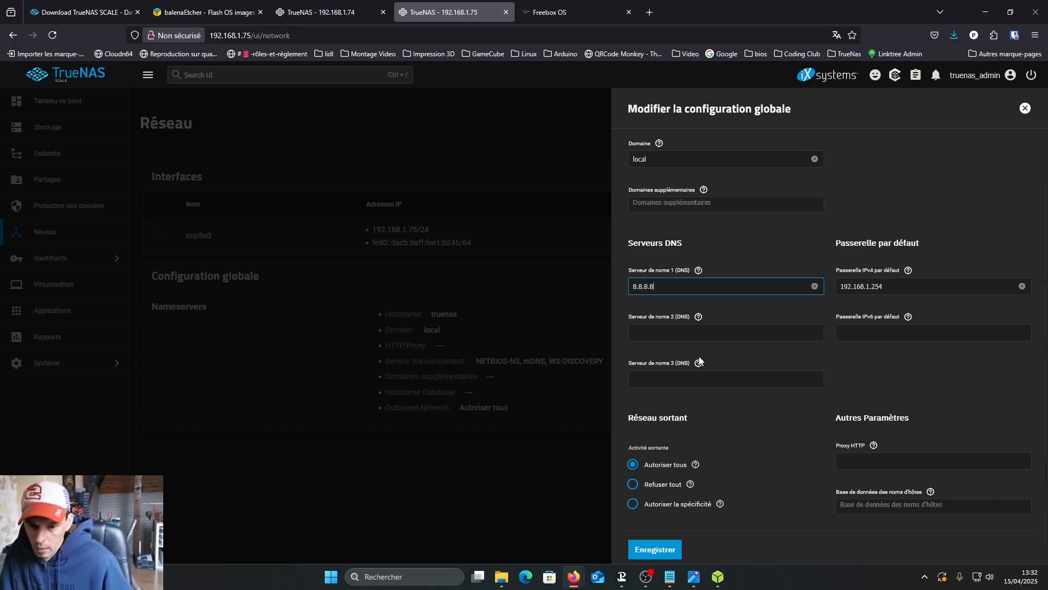
# - Set DNS name server 2 to 8.8.4.4 and save the global network configuration
pyautogui.click(662, 334)
pyautogui.write('8.8.4.4')
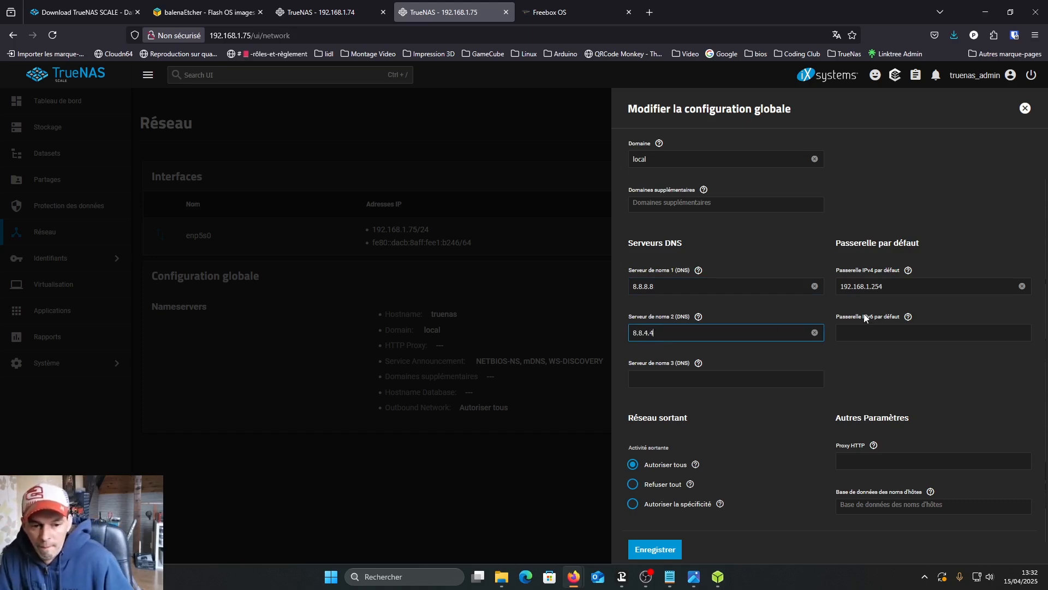
pyautogui.scroll(-1, 864, 317)
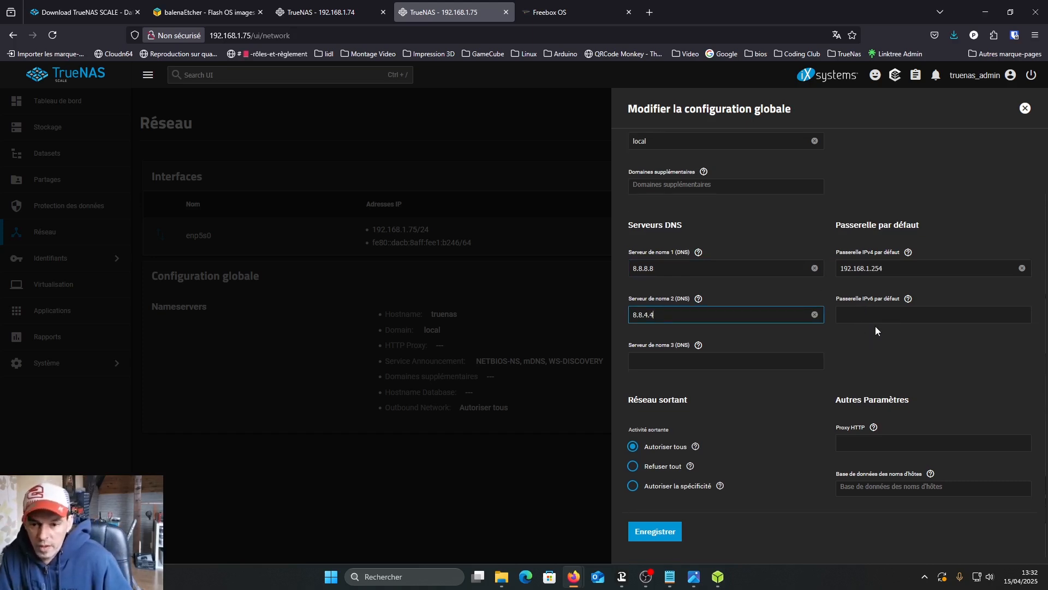
pyautogui.click(655, 530)
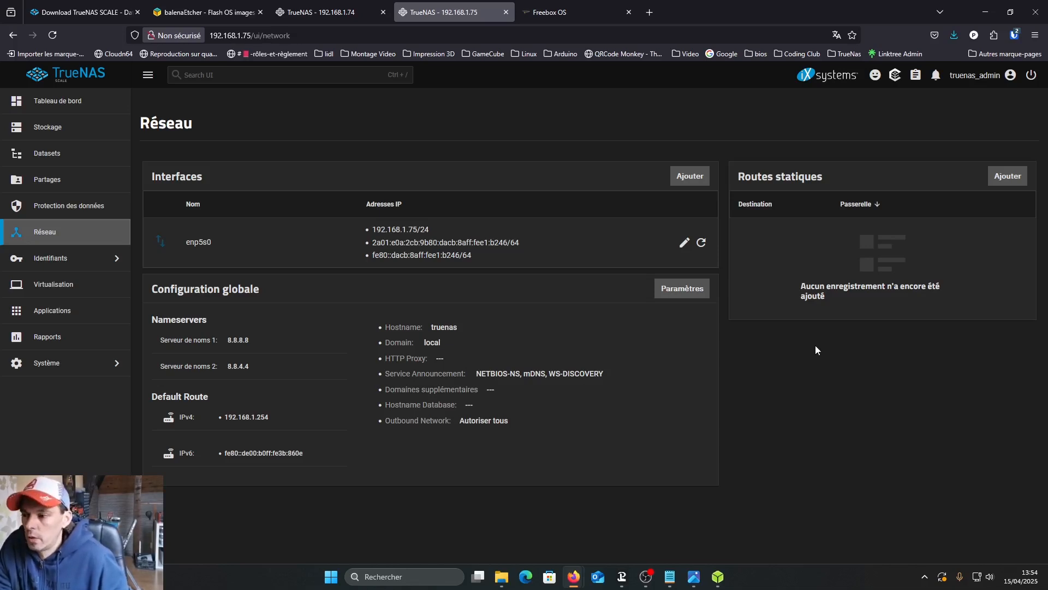
# - Start creating a storage pool named Thonyo without encryption and proceed to its data VDEV setup
pyautogui.click(55, 131)
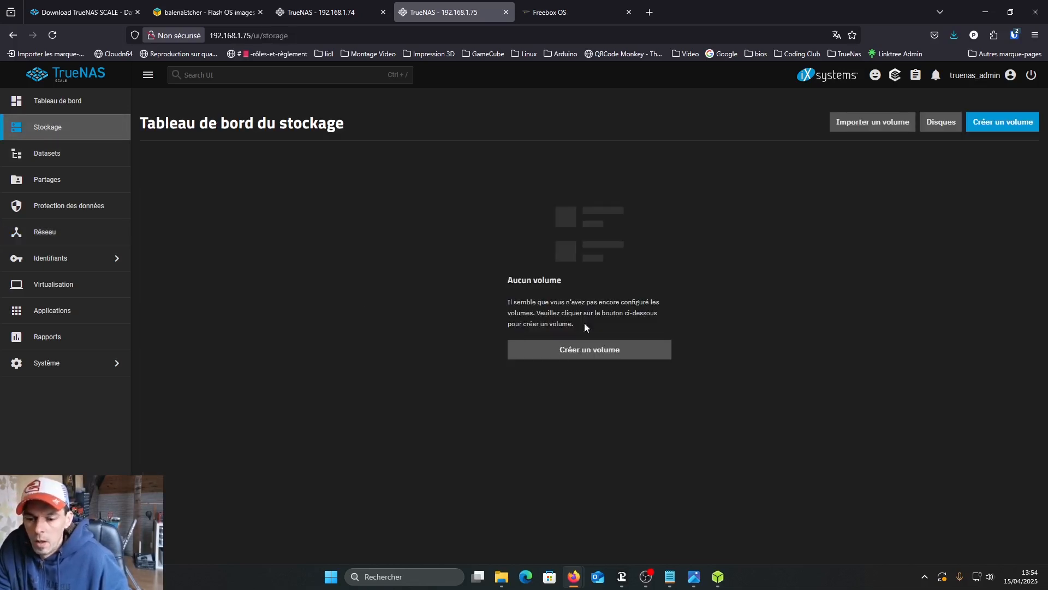
pyautogui.click(612, 355)
pyautogui.click(260, 224)
pyautogui.write('Thonyo')
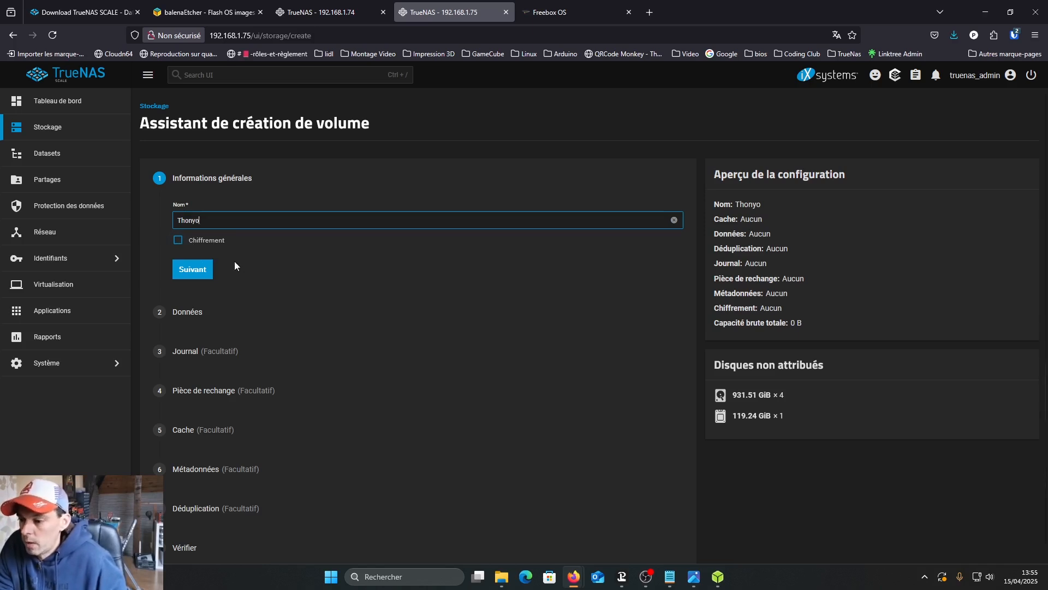
pyautogui.click(197, 272)
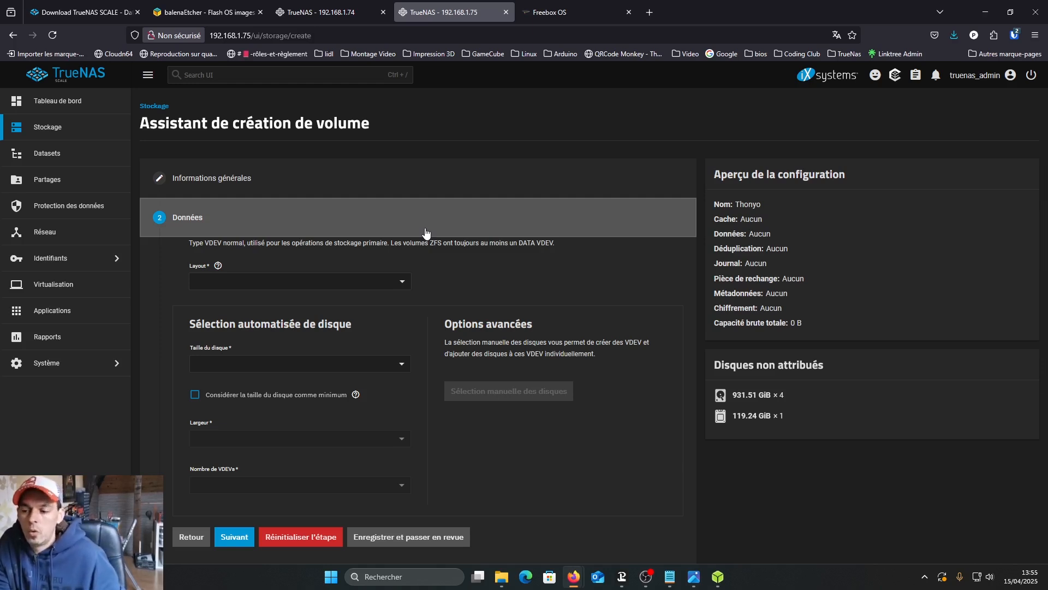
# - Try the Stripe and Mirror layouts for the pool's data VDEV
pyautogui.click(405, 283)
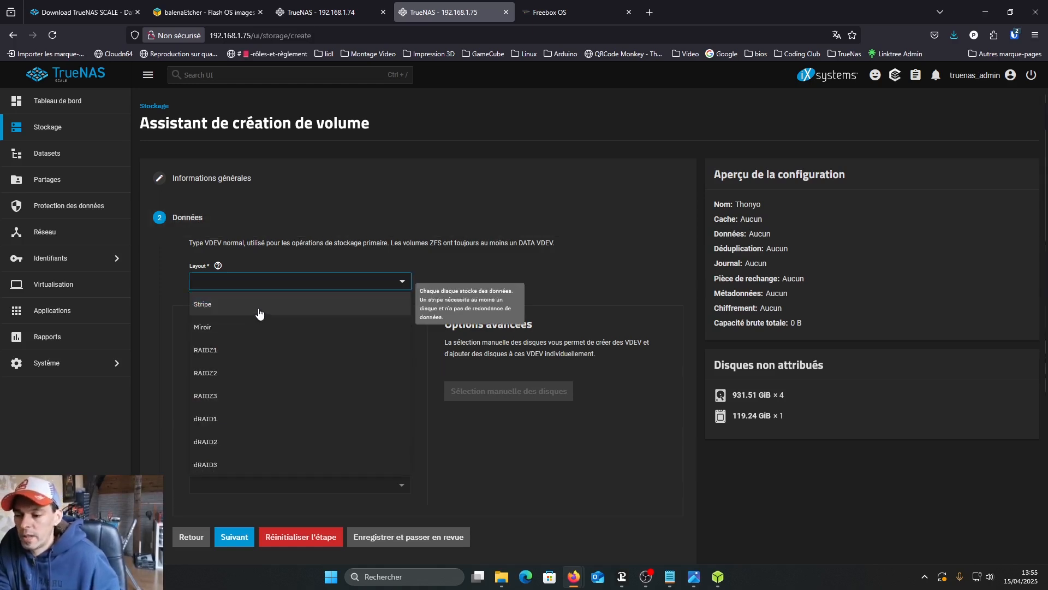
pyautogui.click(260, 306)
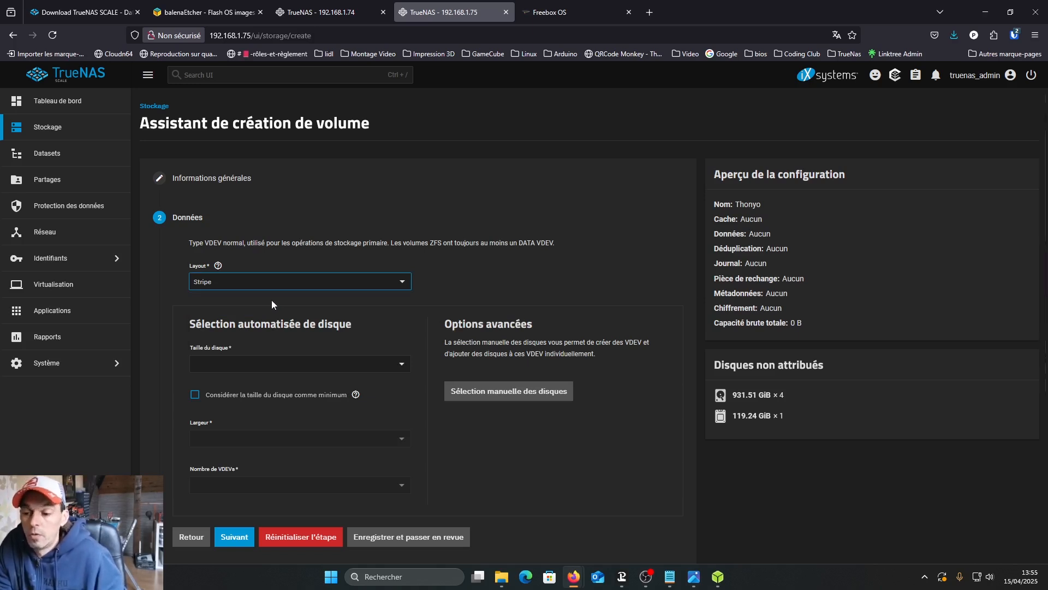
pyautogui.click(396, 283)
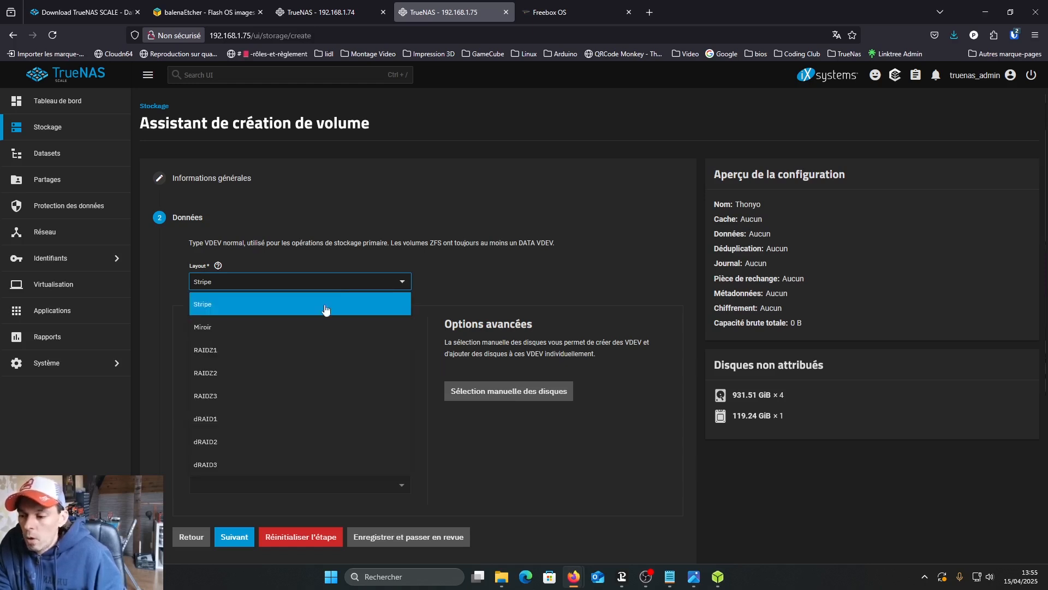
pyautogui.click(308, 328)
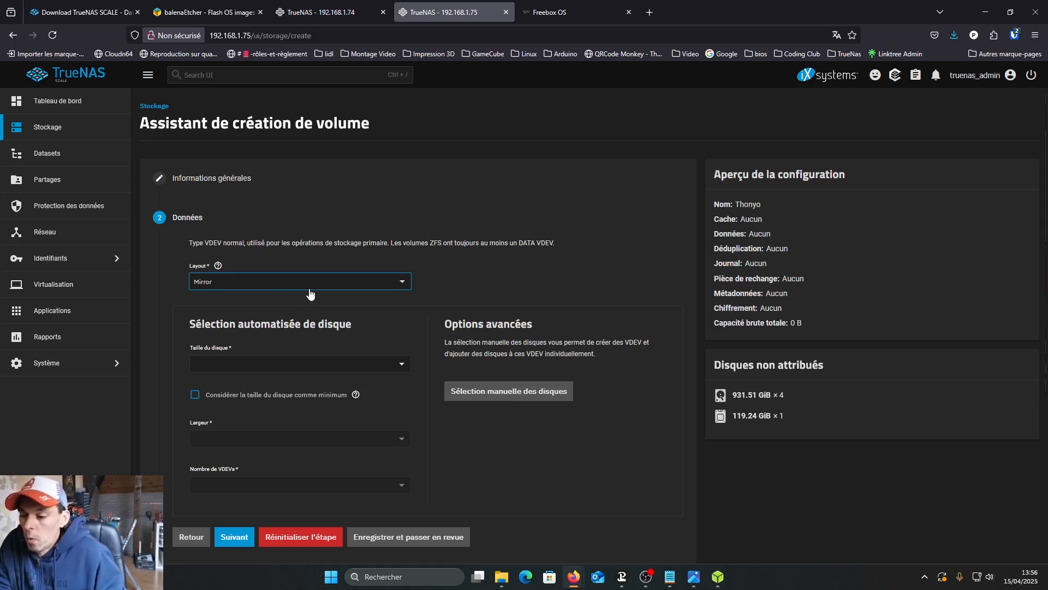
# - Configure the data VDEV with the RAIDZ1 layout, 931.51 GiB (HDD) disks and a width of 4
pyautogui.click(401, 283)
pyautogui.click(278, 352)
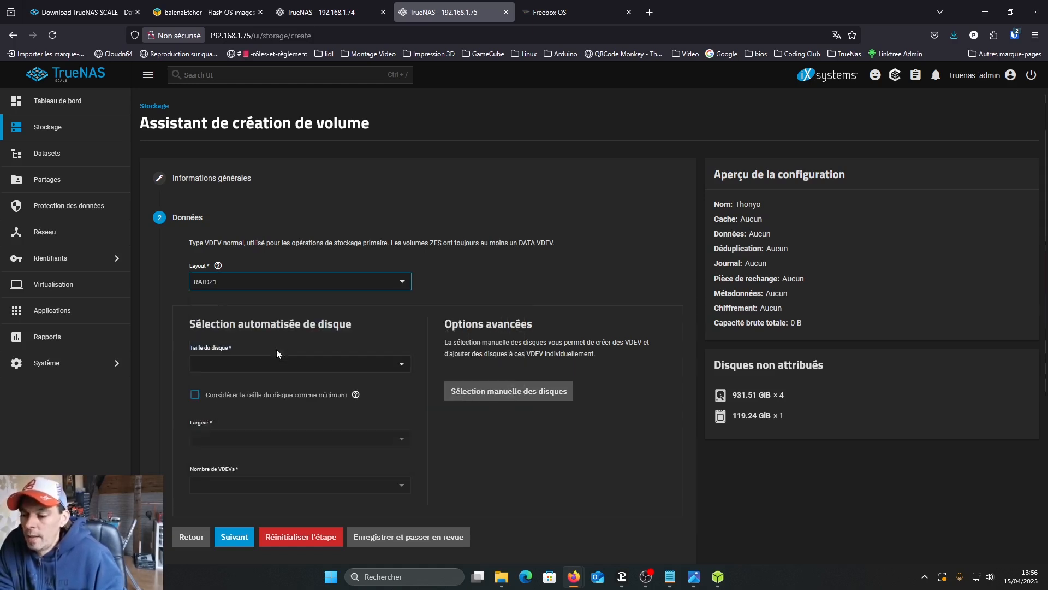
pyautogui.click(404, 365)
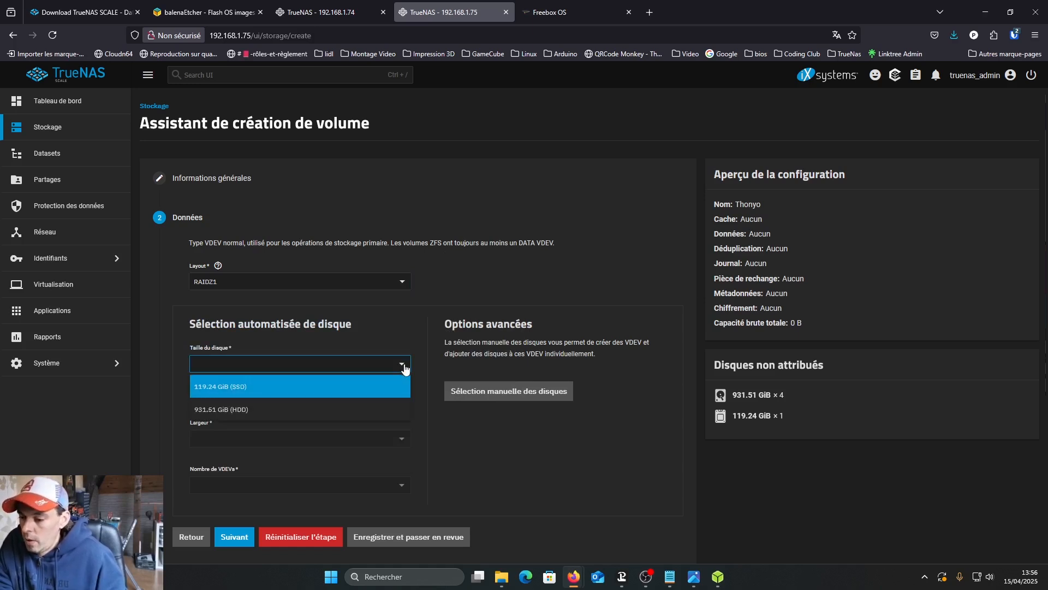
pyautogui.click(227, 410)
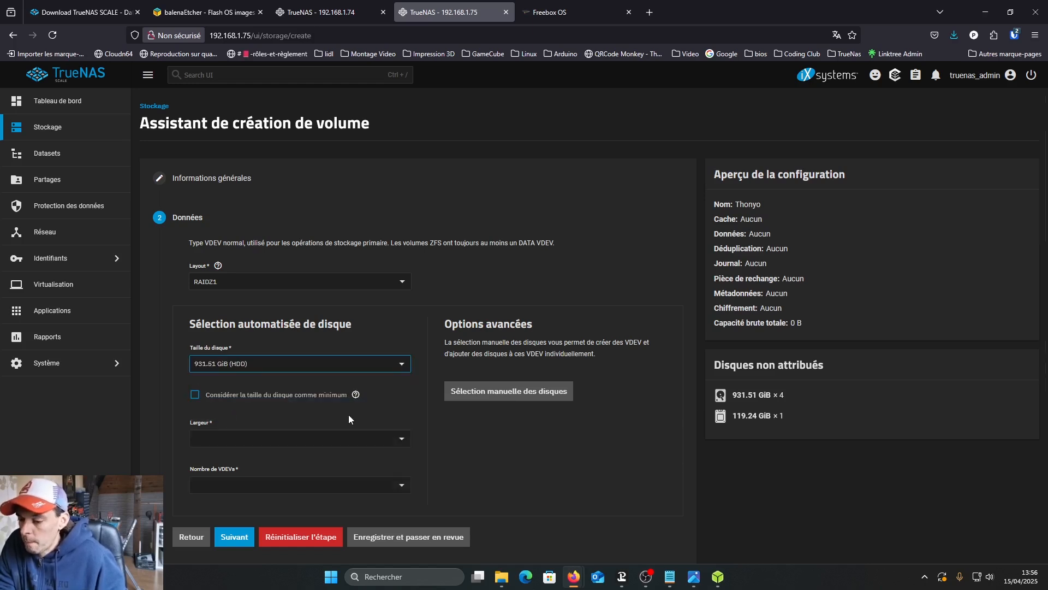
pyautogui.click(403, 443)
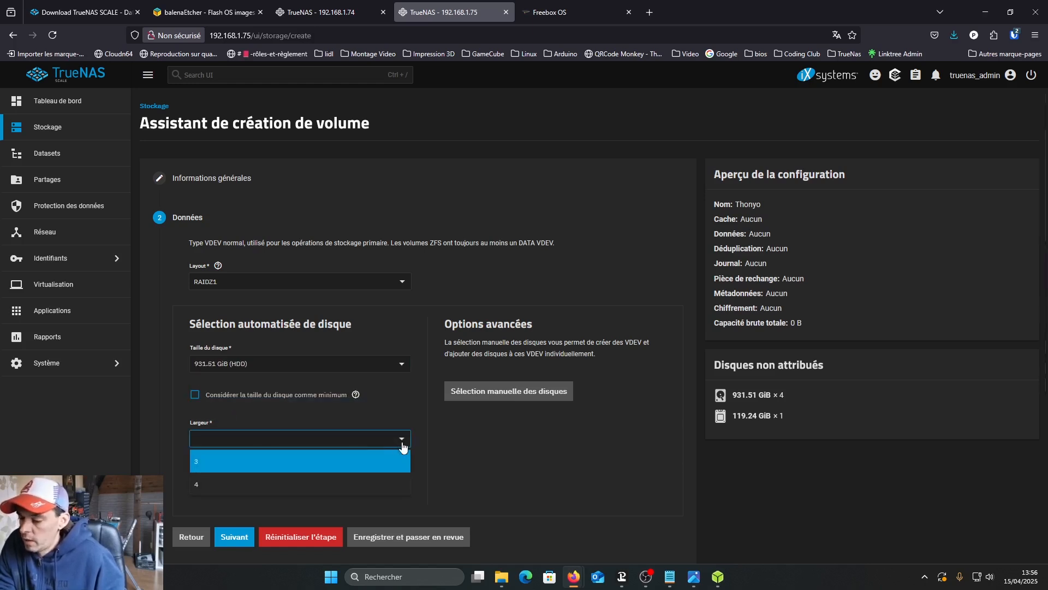
pyautogui.click(242, 491)
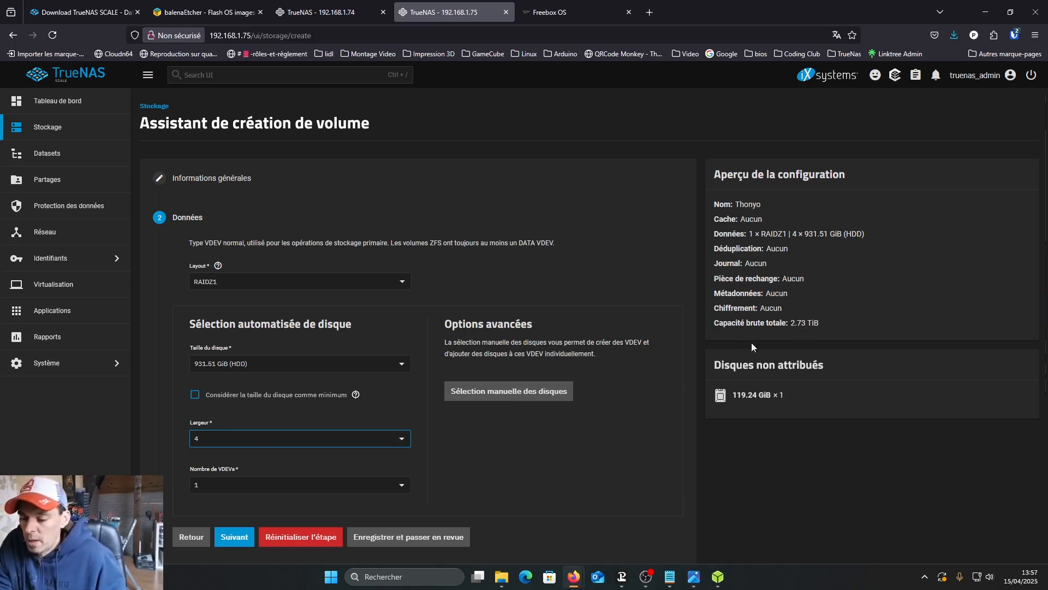
# - Skip the optional VDEVs to the review and create the pool, confirming that the added disks are erased
pyautogui.scroll(-2, 646, 281)
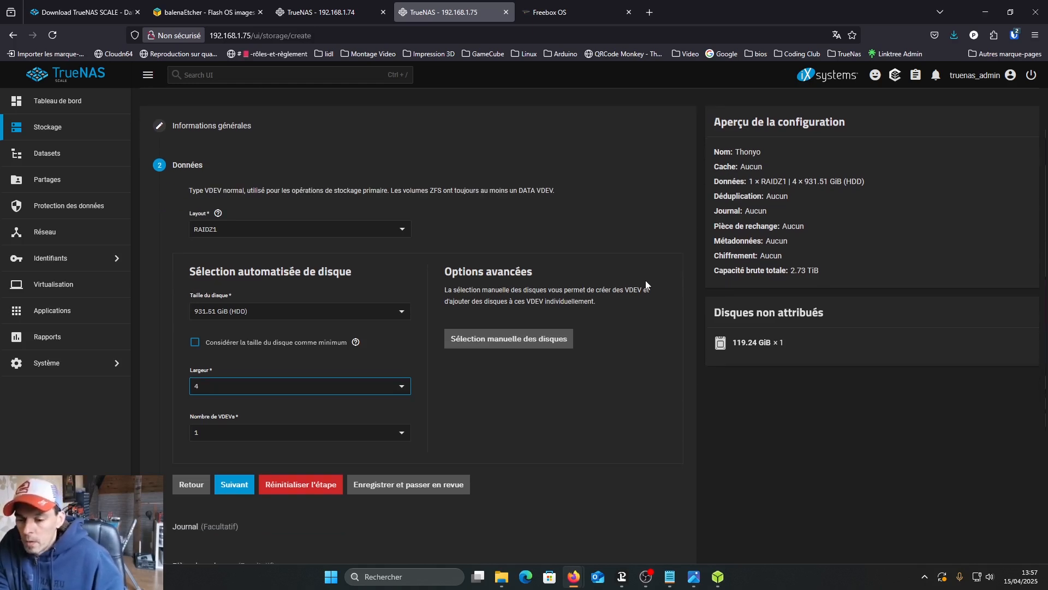
pyautogui.scroll(-3, 646, 285)
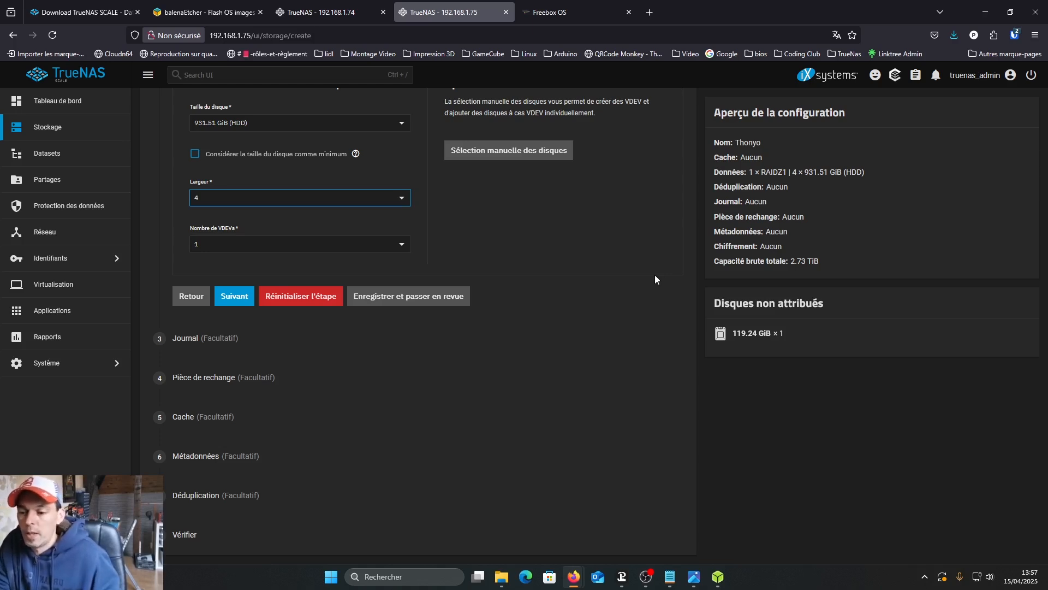
pyautogui.click(424, 298)
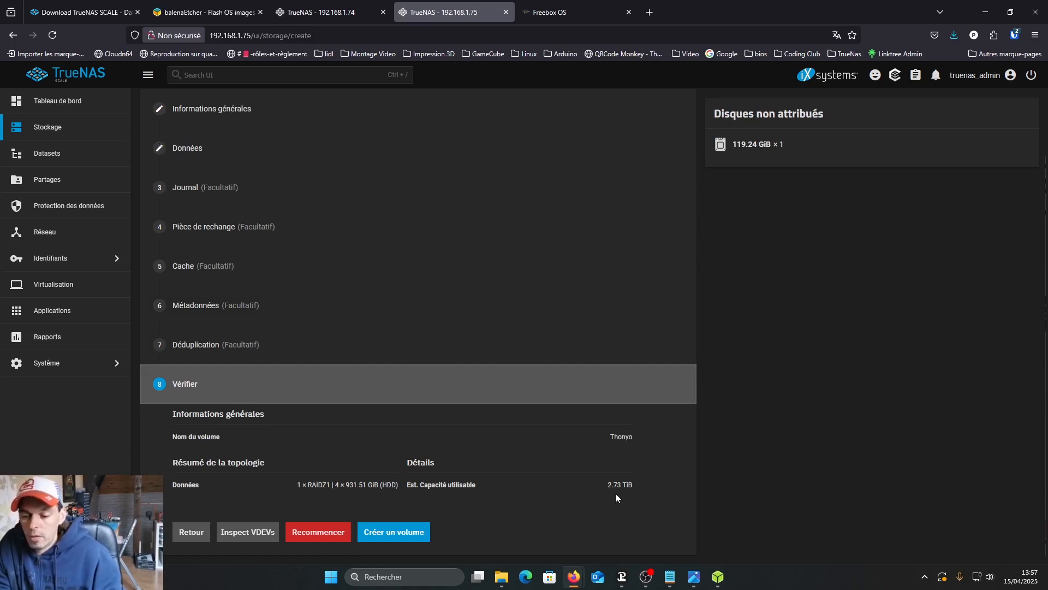
pyautogui.click(412, 532)
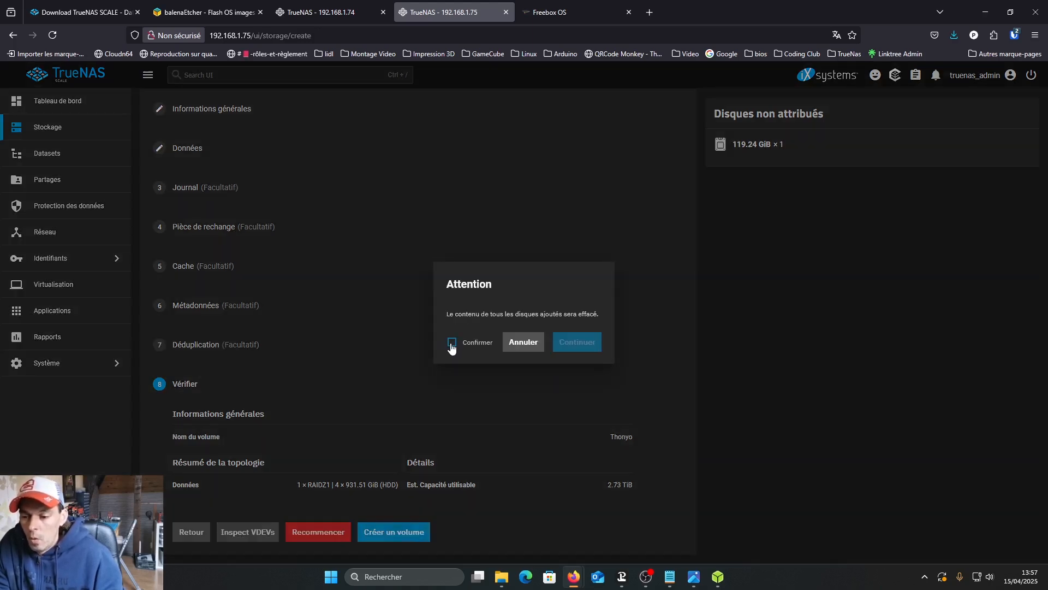
pyautogui.click(451, 343)
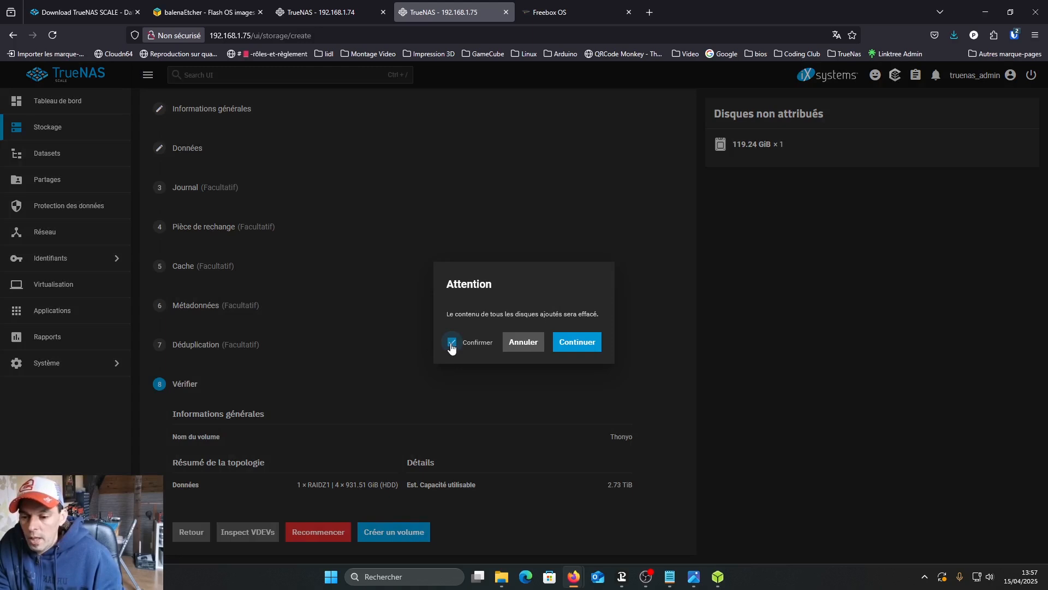
pyautogui.click(582, 345)
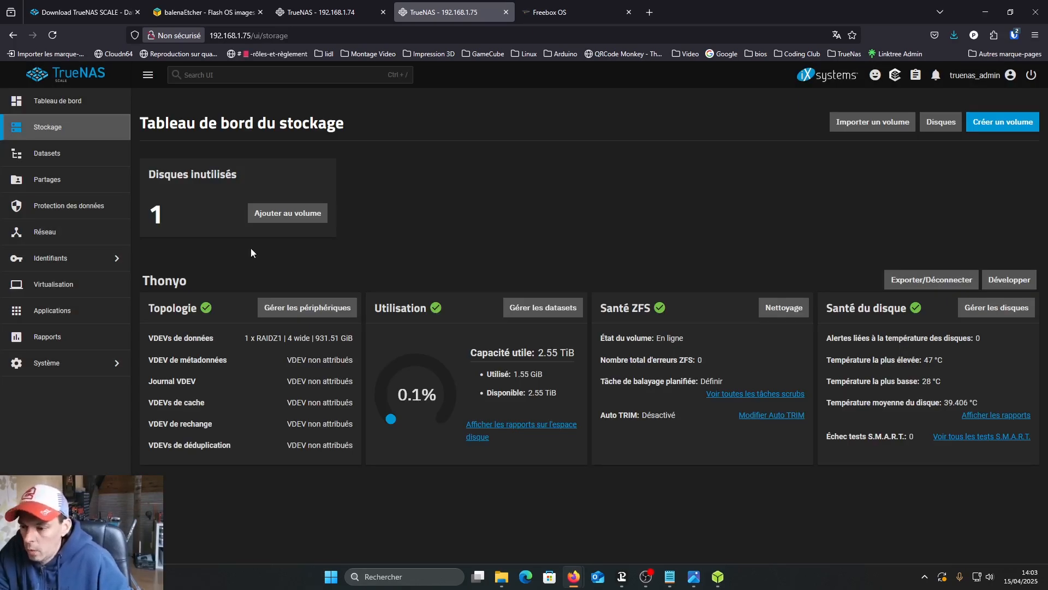
pyautogui.moveTo(142, 283); pyautogui.dragTo(191, 287)
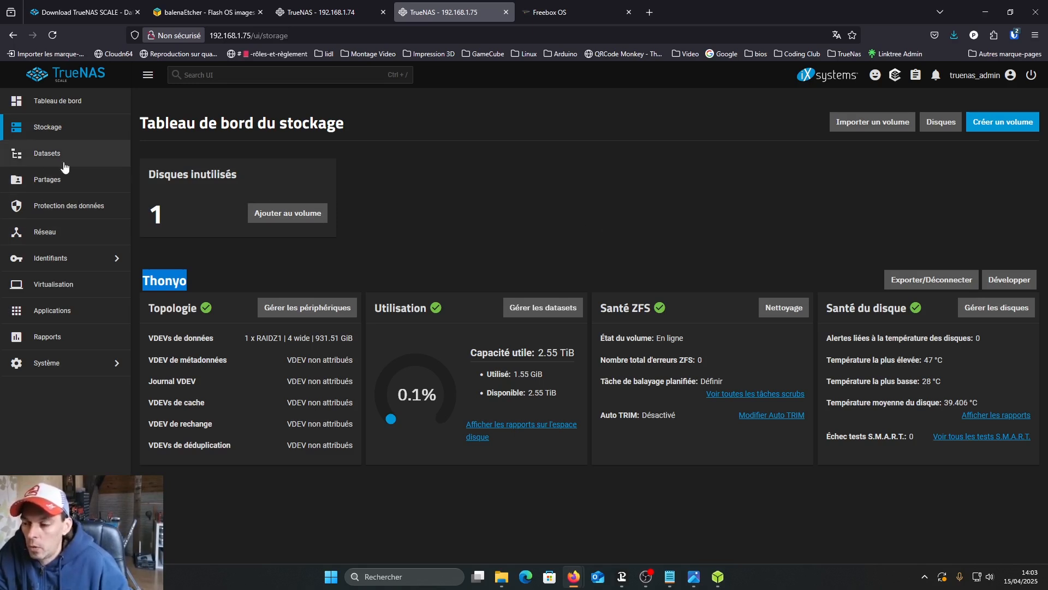
# - Create a group named Famille with GID 3000 and SMB Group enabled, and save it
pyautogui.click(115, 265)
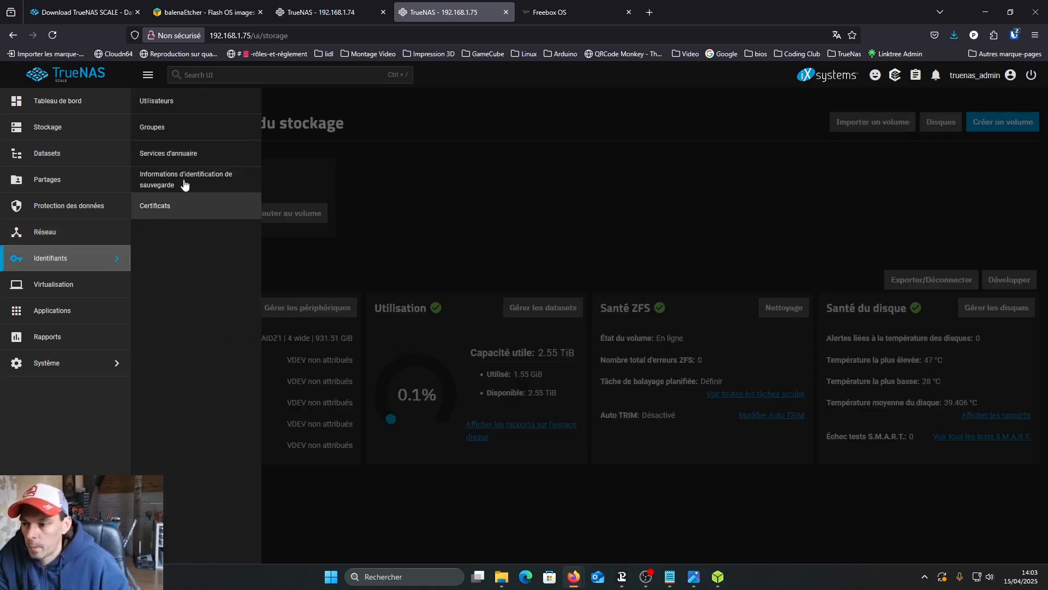
pyautogui.click(163, 131)
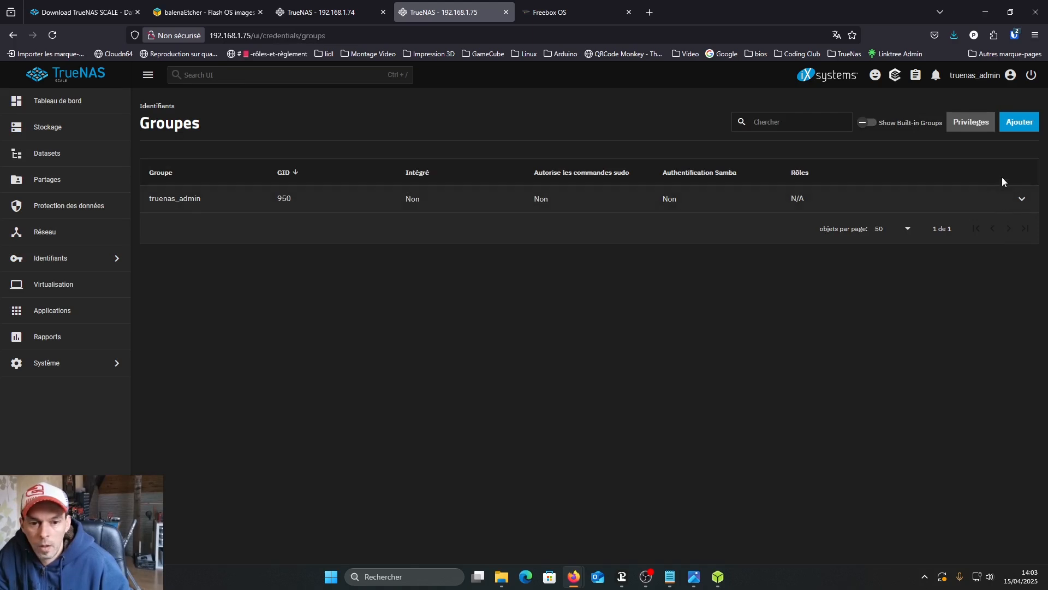
pyautogui.click(1016, 123)
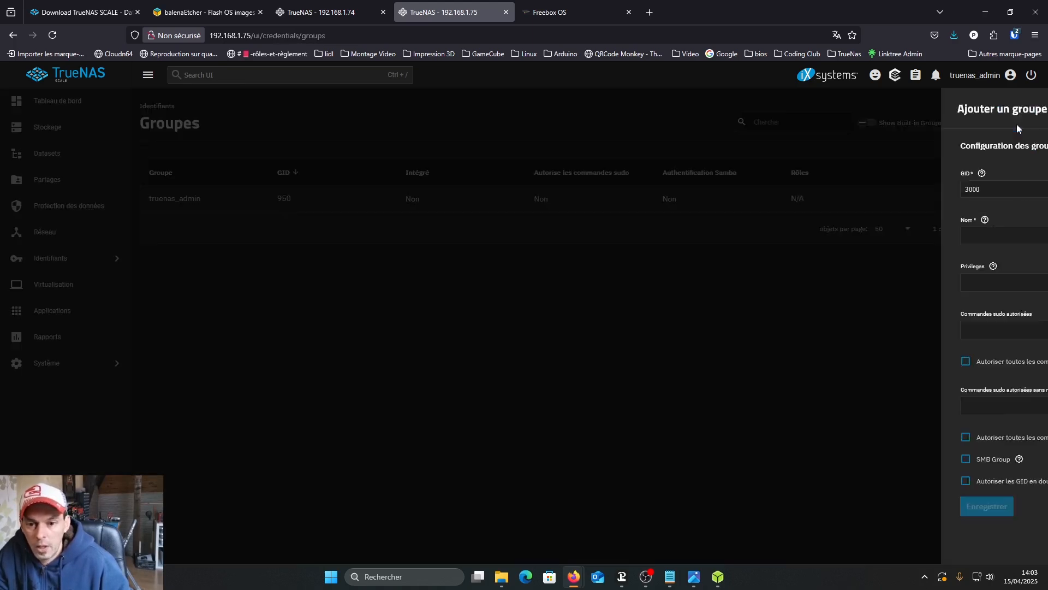
pyautogui.click(848, 235)
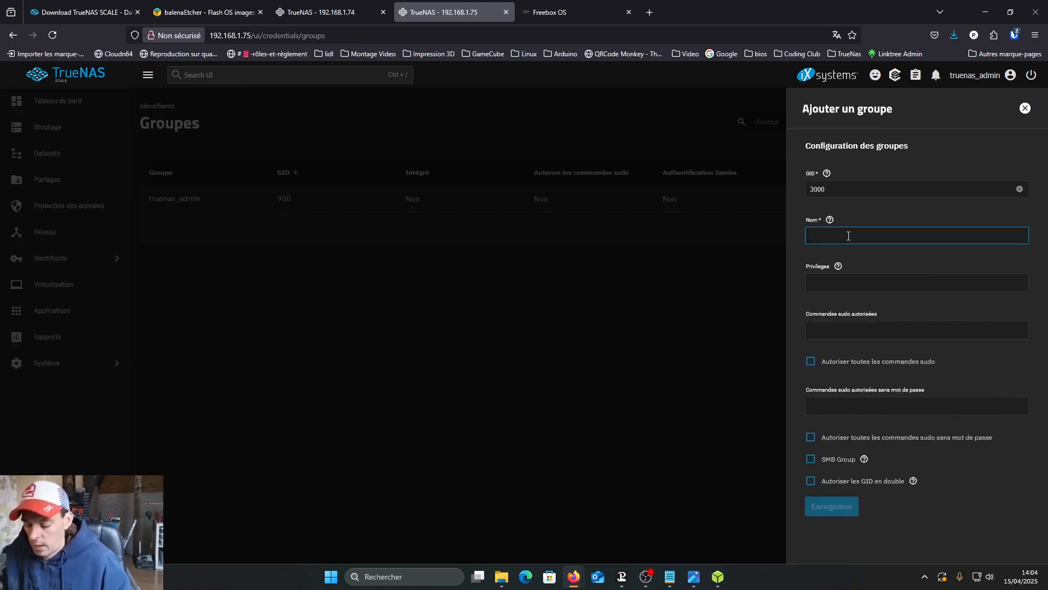
pyautogui.write('Fa')
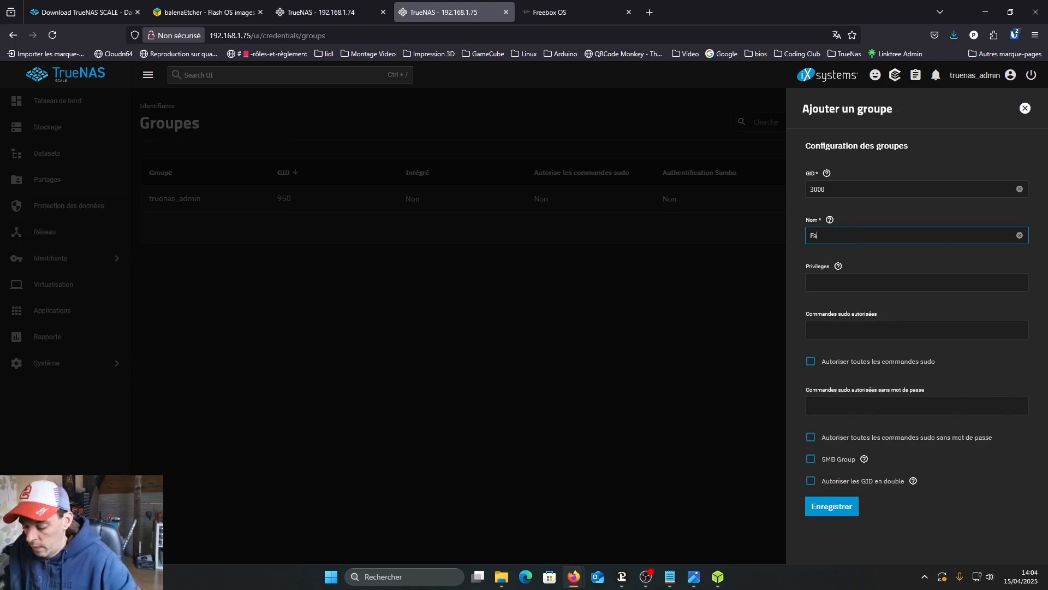
pyautogui.write('mille')
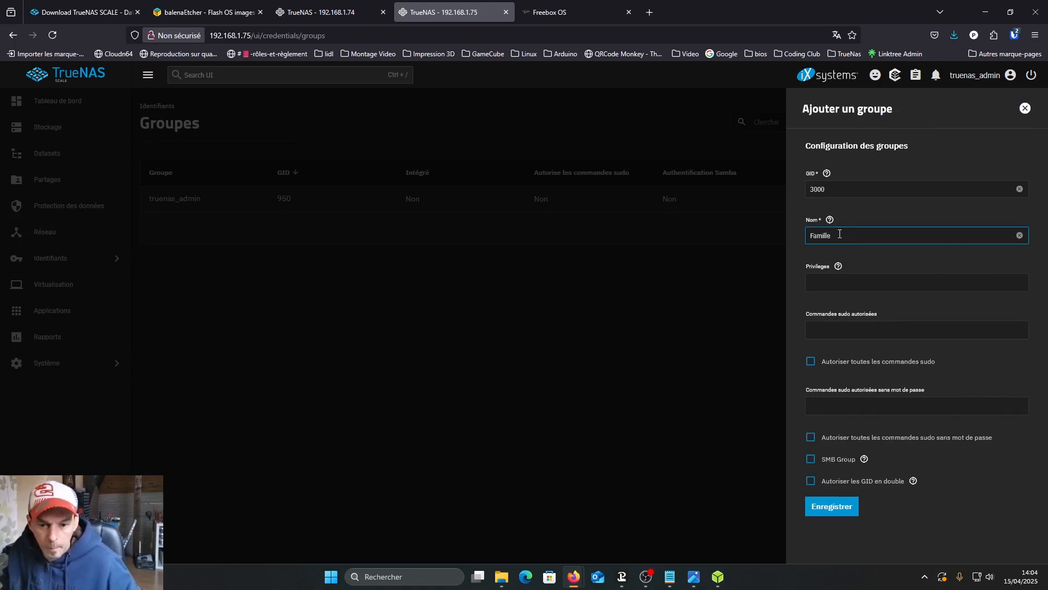
pyautogui.click(810, 463)
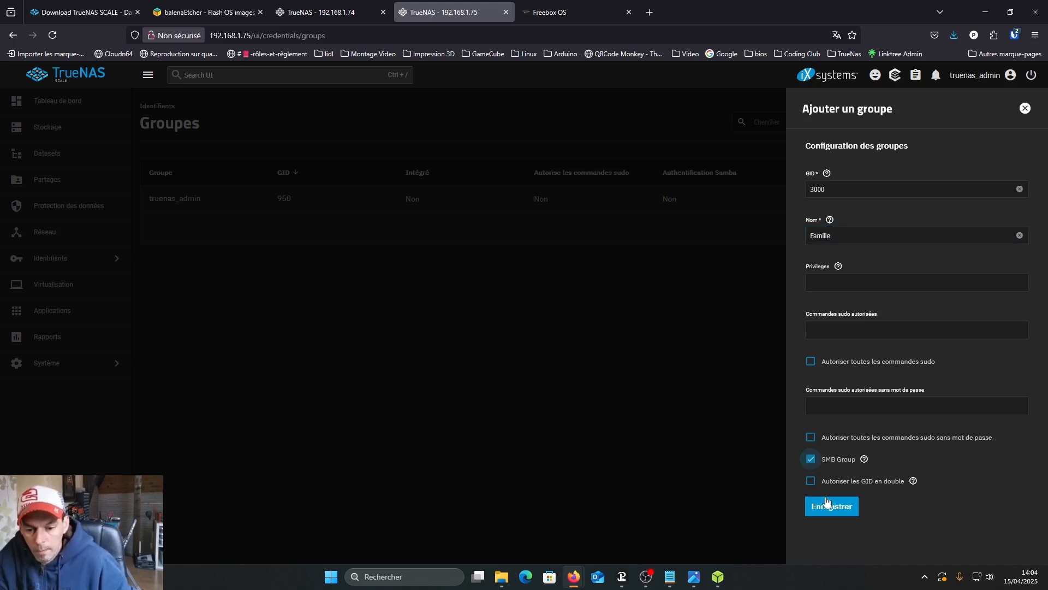
pyautogui.click(829, 508)
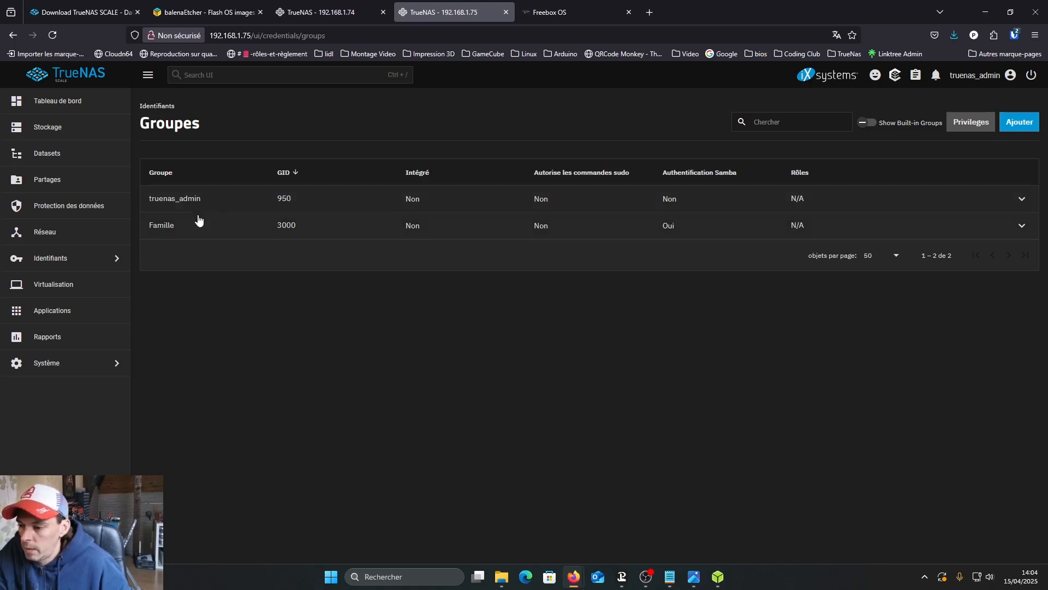
# - Start a new user account and enter the user's full name
pyautogui.click(118, 259)
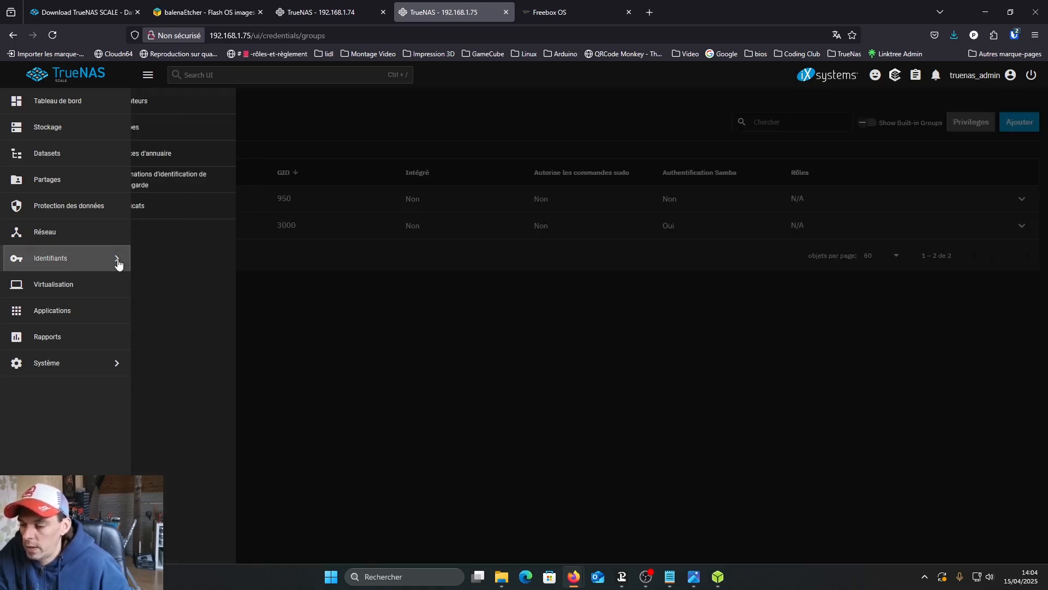
pyautogui.click(176, 107)
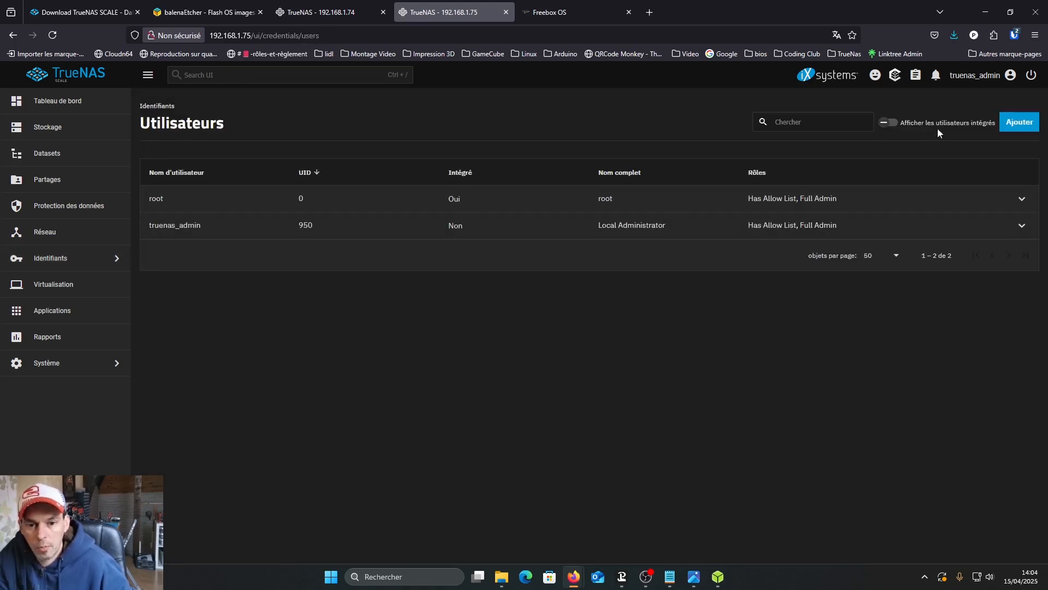
pyautogui.click(1019, 123)
pyautogui.click(684, 195)
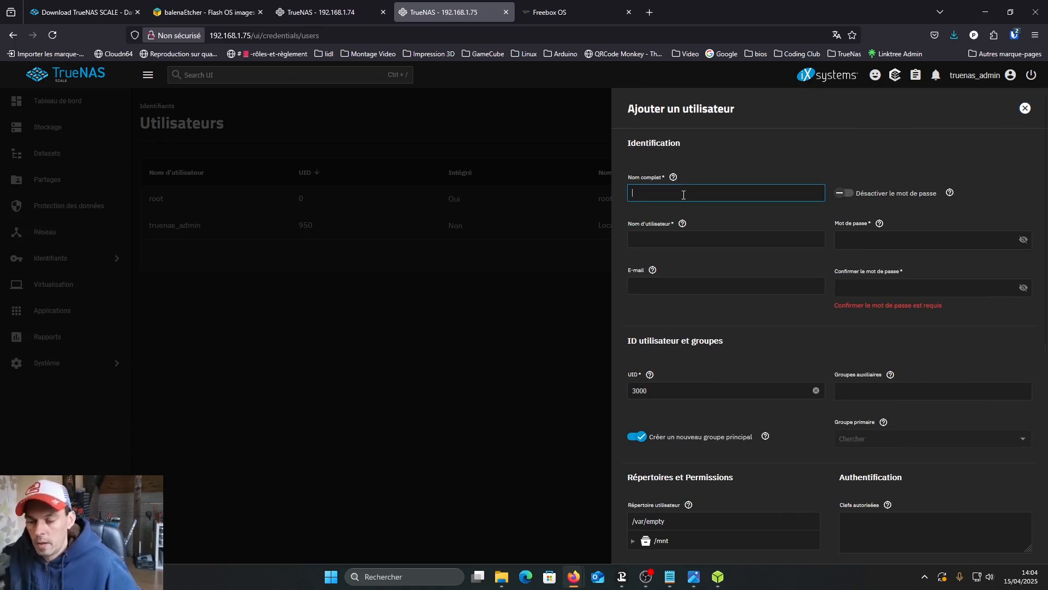
pyautogui.write('Thonyo')
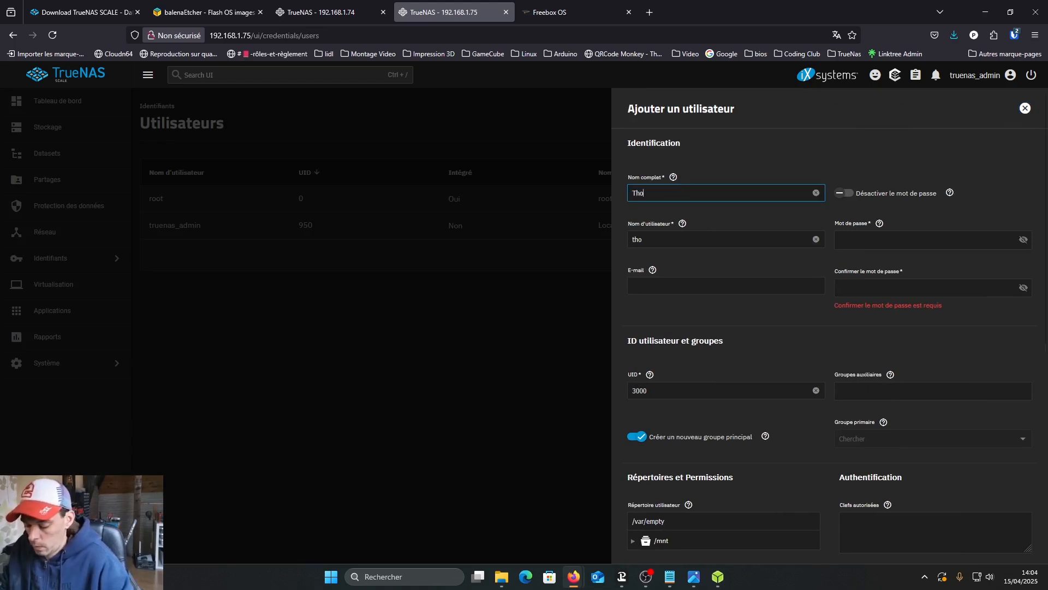
# - Enter the new user's account password and repeat it in the confirmation field
pyautogui.click(850, 241)
pyautogui.write('t••••')
pyautogui.click(849, 279)
pyautogui.write('••••••')
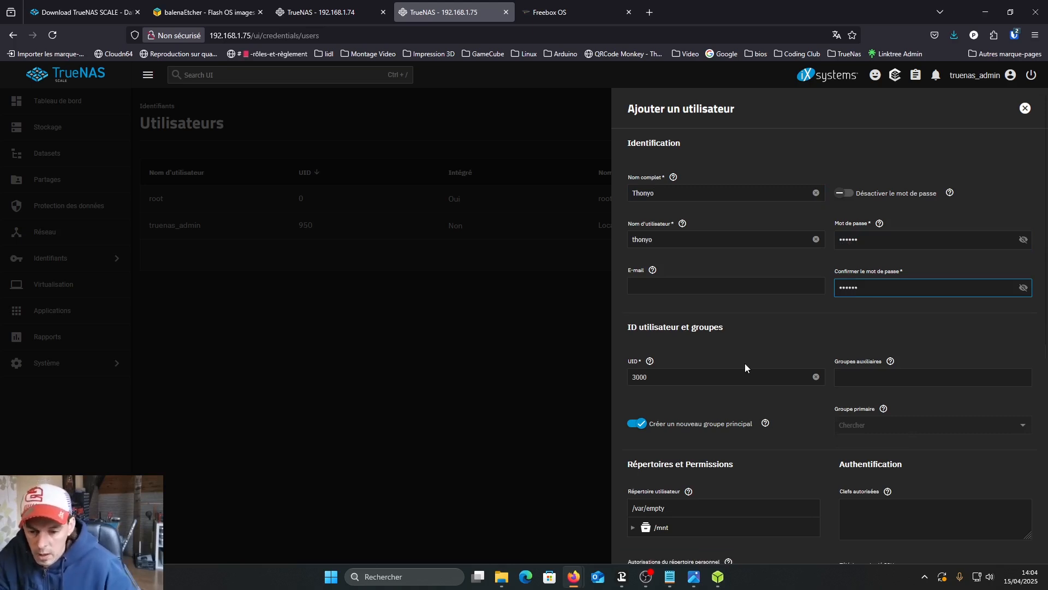
# - Turn off creating a new primary group, then assign Famille as the user's auxiliary group and root as the primary group
pyautogui.click(636, 429)
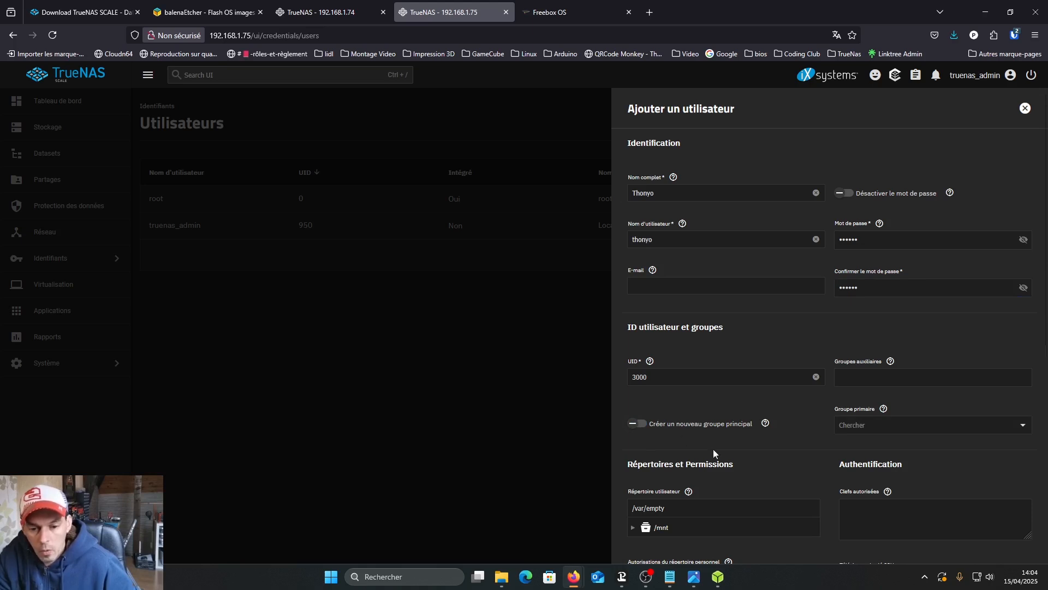
pyautogui.click(848, 382)
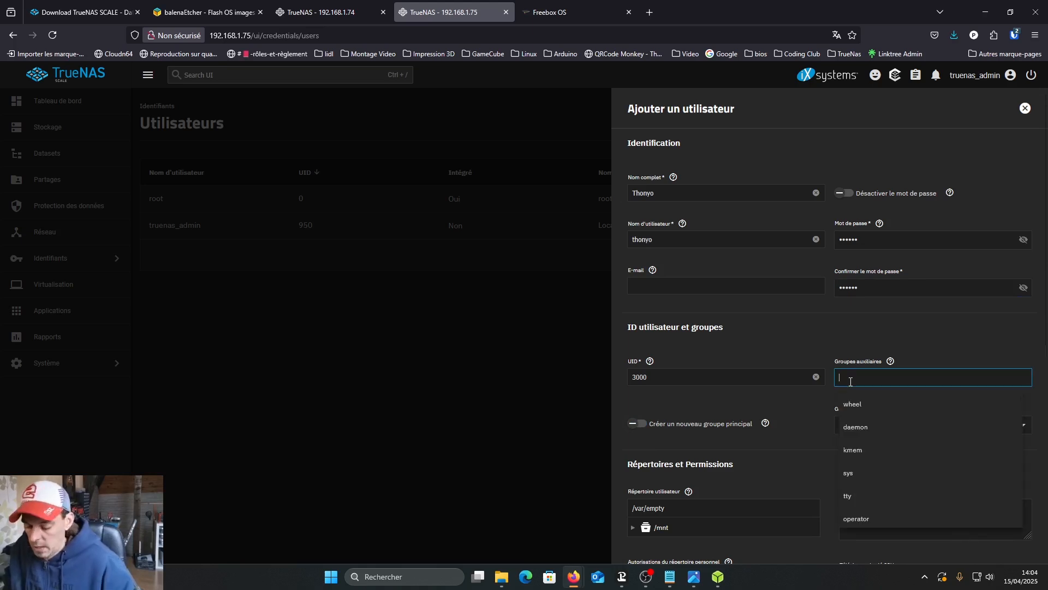
pyautogui.write('F')
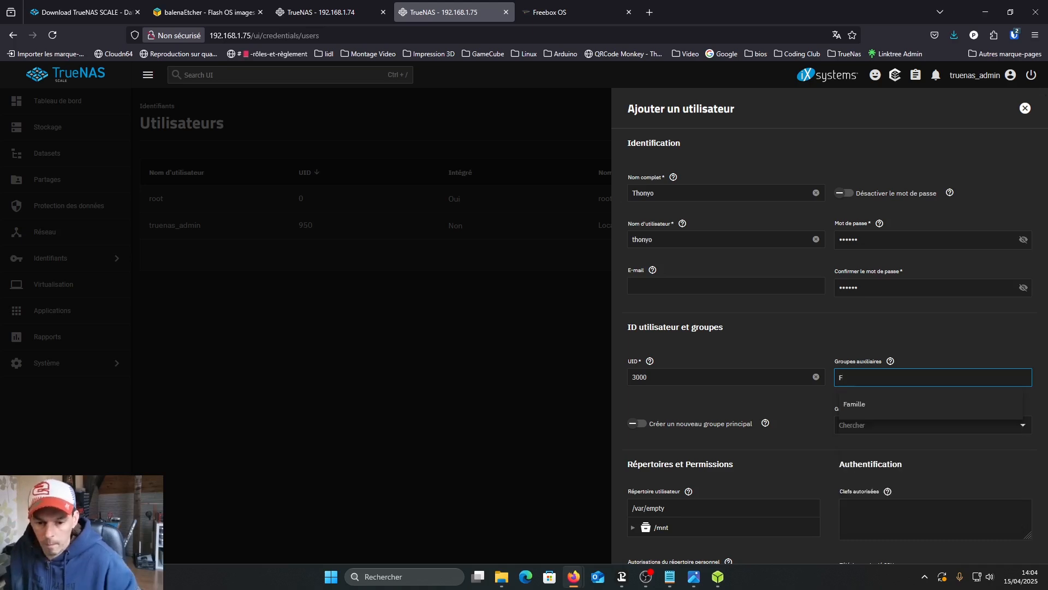
pyautogui.click(869, 404)
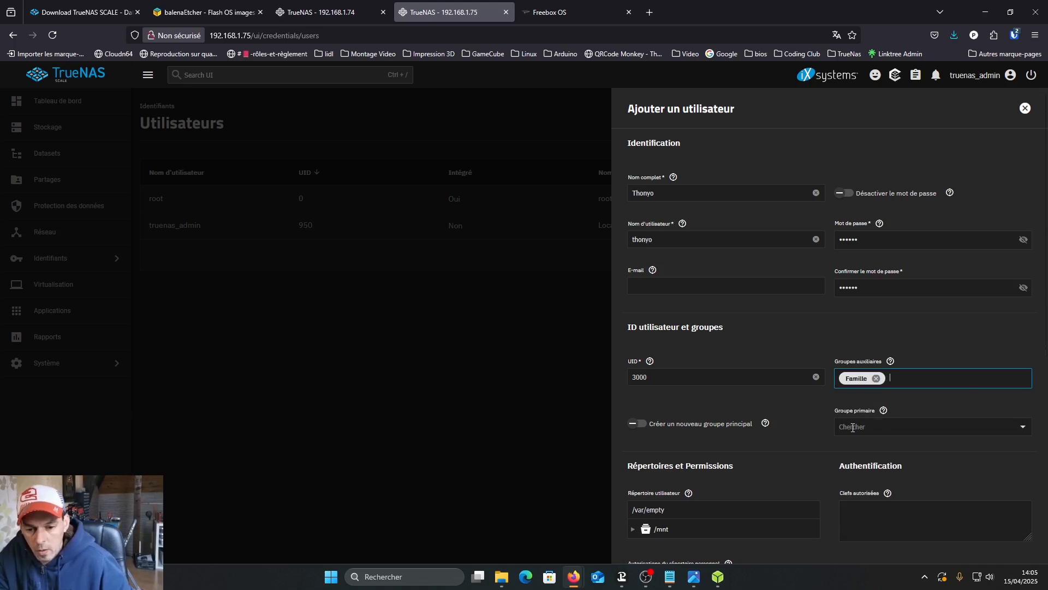
pyautogui.click(871, 428)
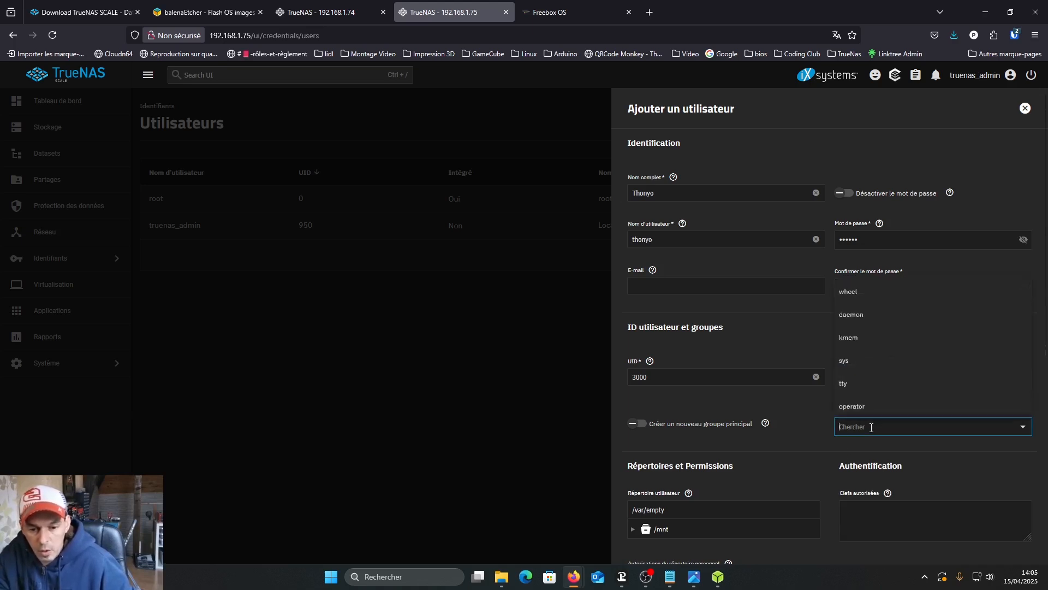
pyautogui.write('r')
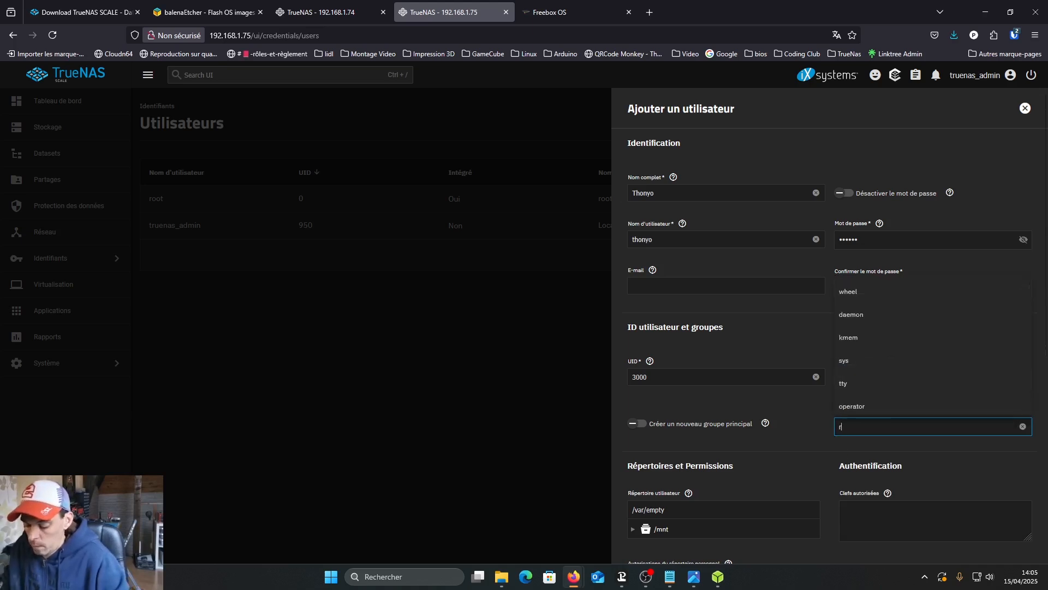
pyautogui.write('oot')
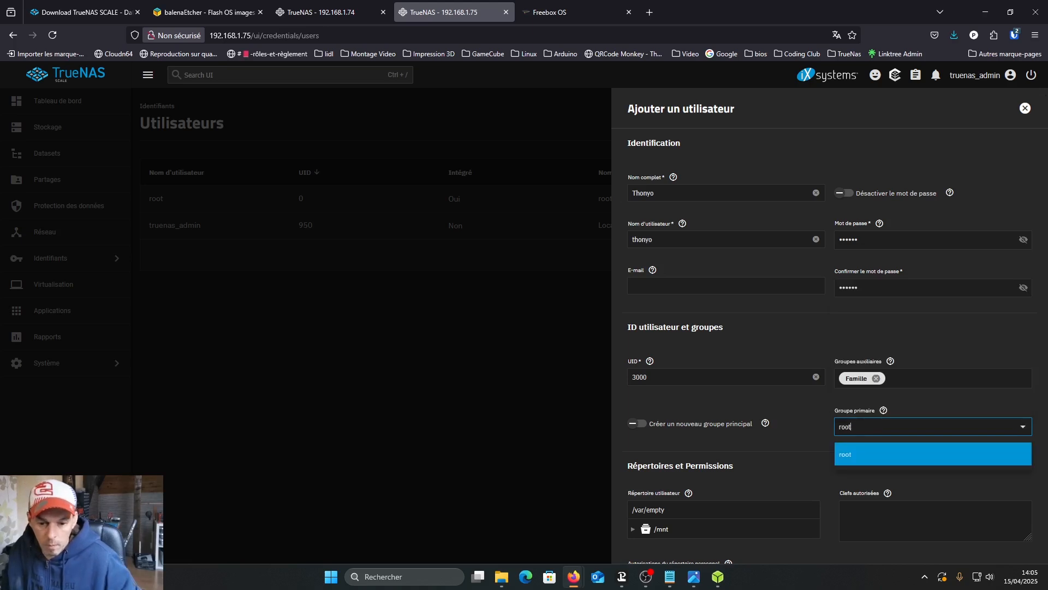
pyautogui.click(850, 458)
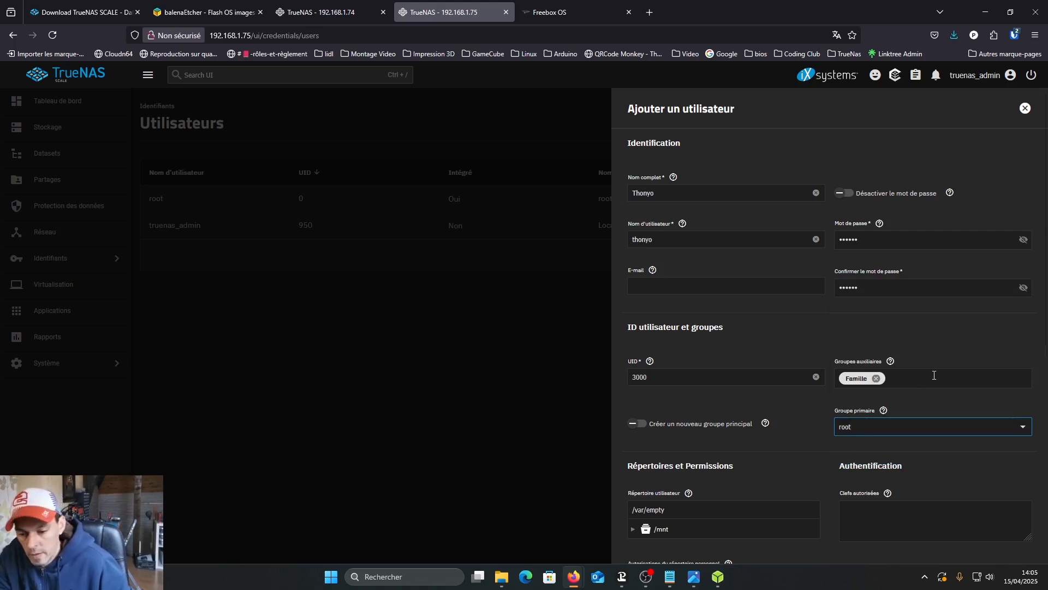
# - Allow all sudo commands for the new user, leaving SMB User enabled, and save the account
pyautogui.scroll(-5, 934, 375)
pyautogui.scroll(-2, 932, 375)
pyautogui.click(843, 421)
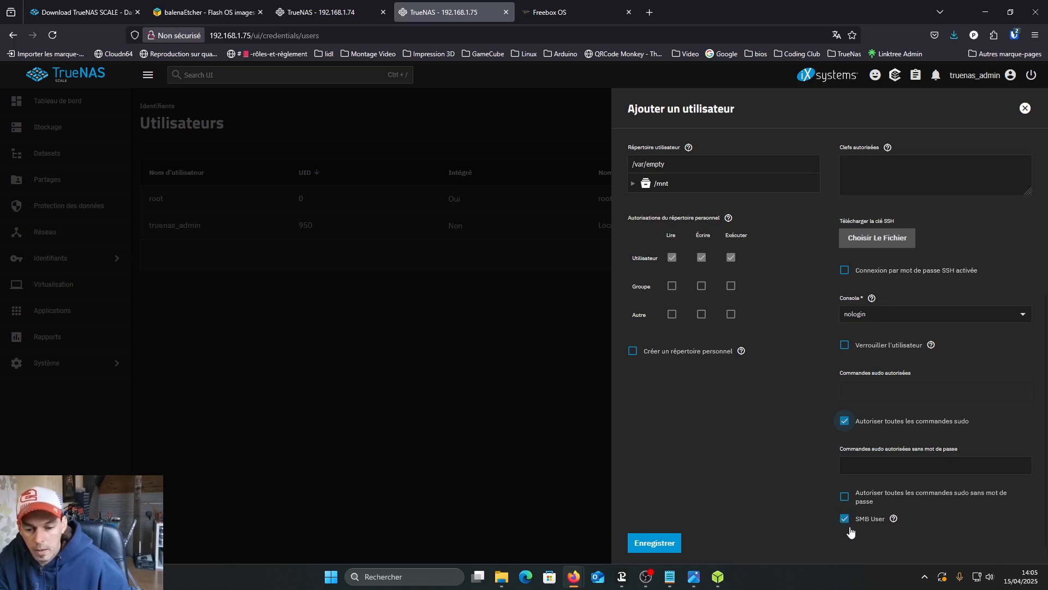
pyautogui.click(662, 545)
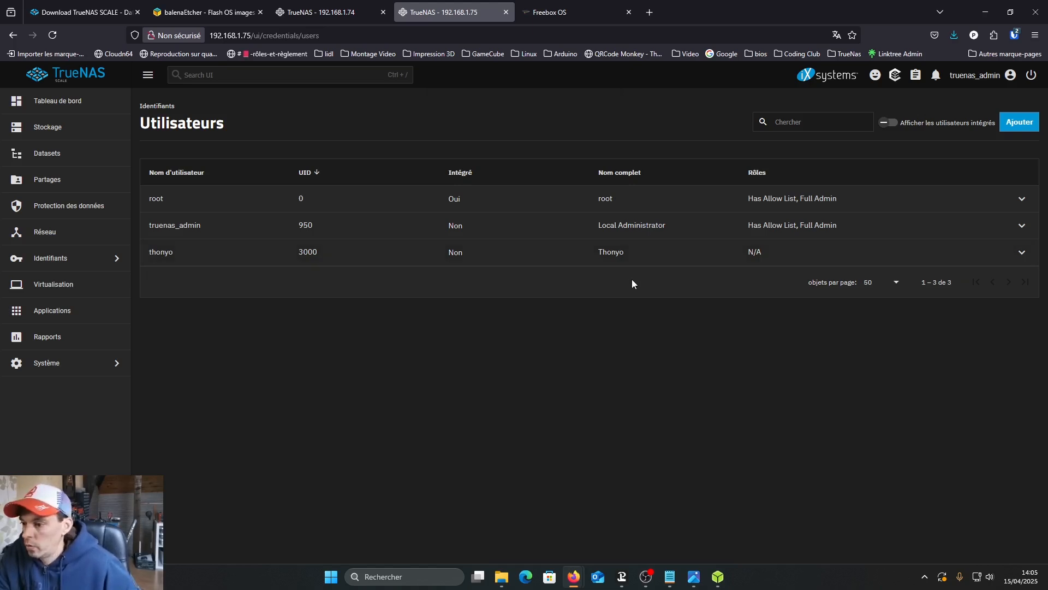
# - Start the SMB and SSH system services and enable automatic startup for both
pyautogui.click(116, 370)
pyautogui.click(155, 213)
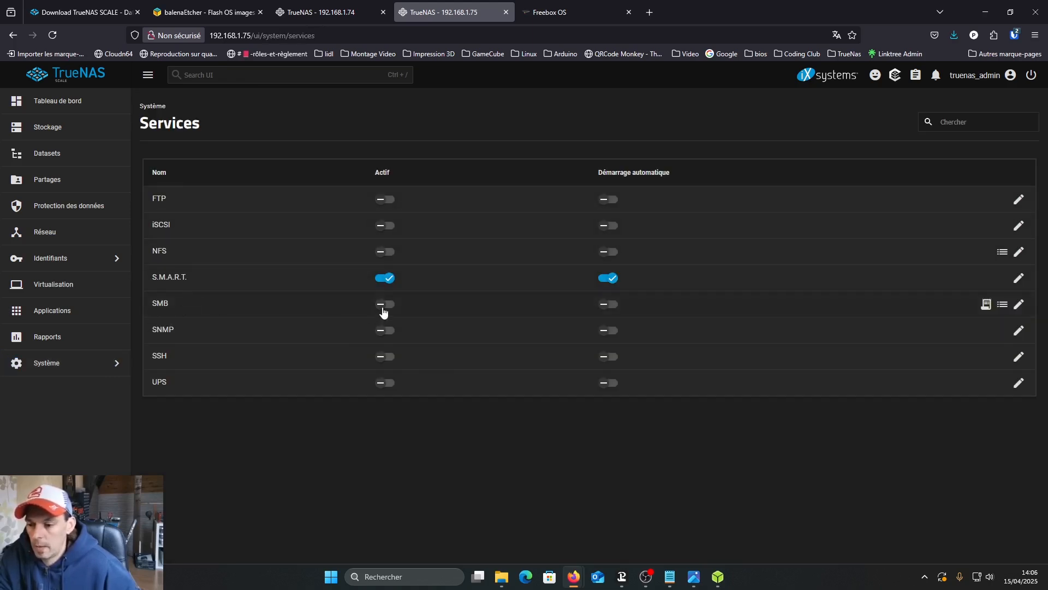
pyautogui.click(384, 309)
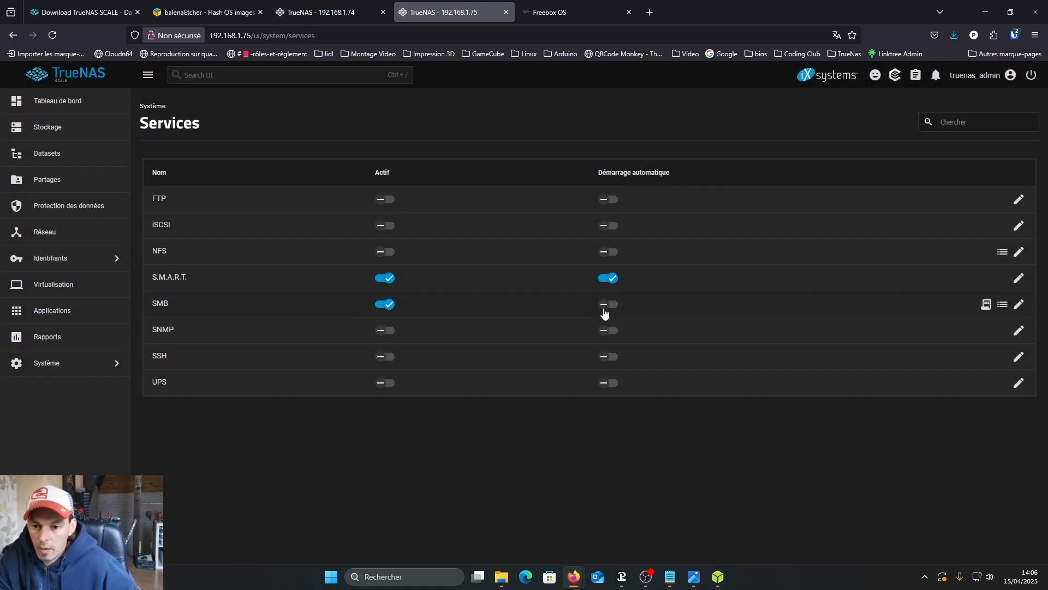
pyautogui.click(605, 306)
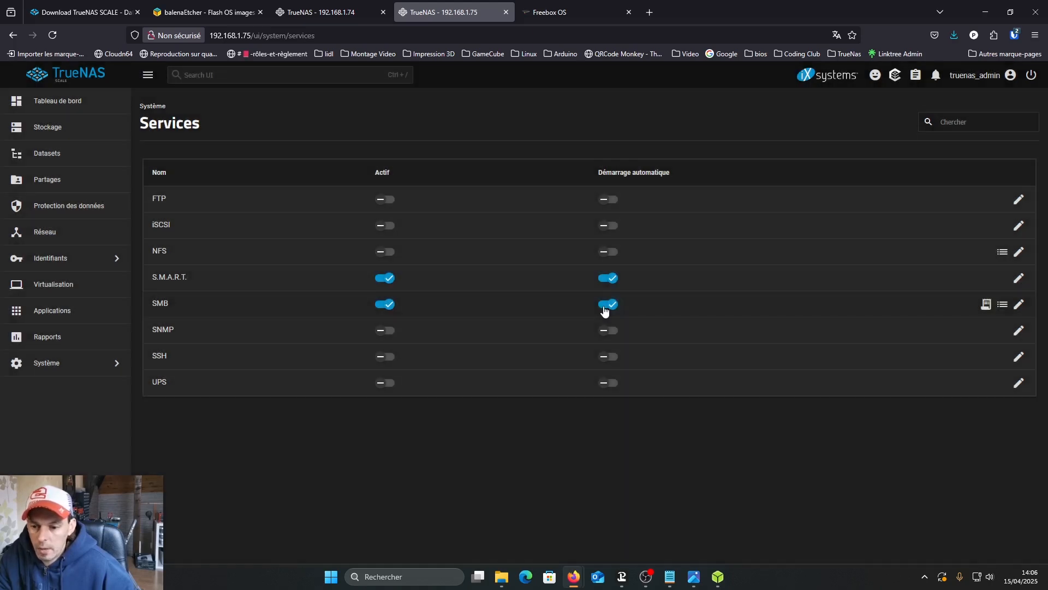
pyautogui.click(387, 364)
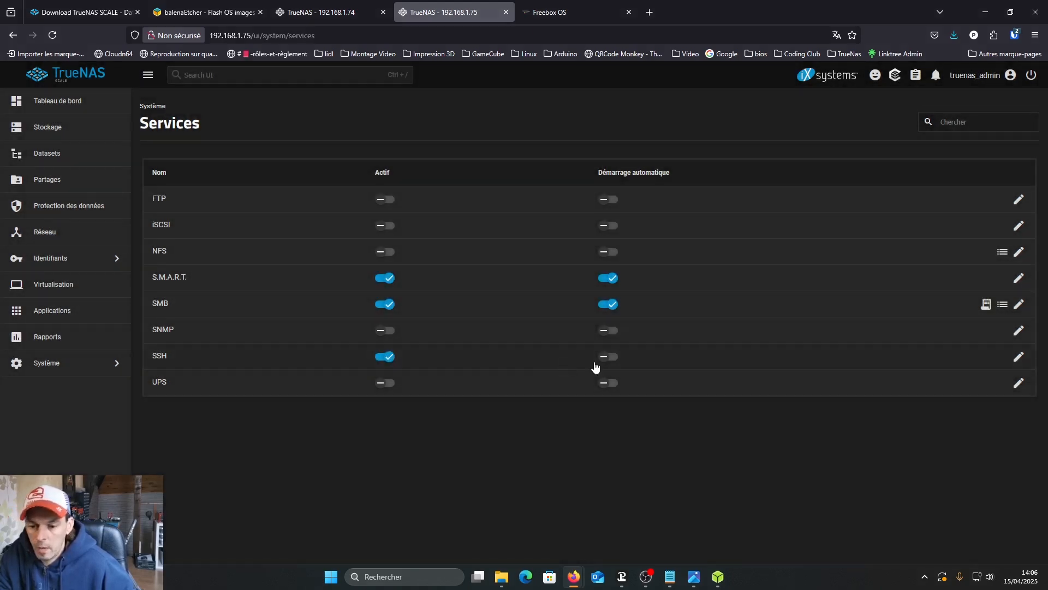
pyautogui.click(606, 363)
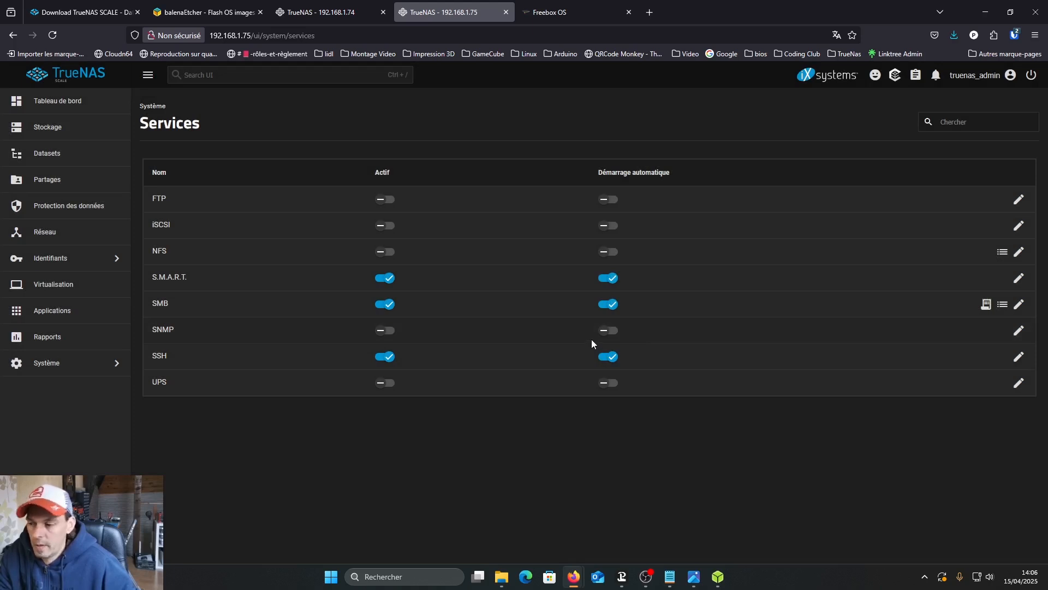
# - Create a dataset named Famille under the pool with the SMB preset and an SMB share named Famille
pyautogui.click(50, 155)
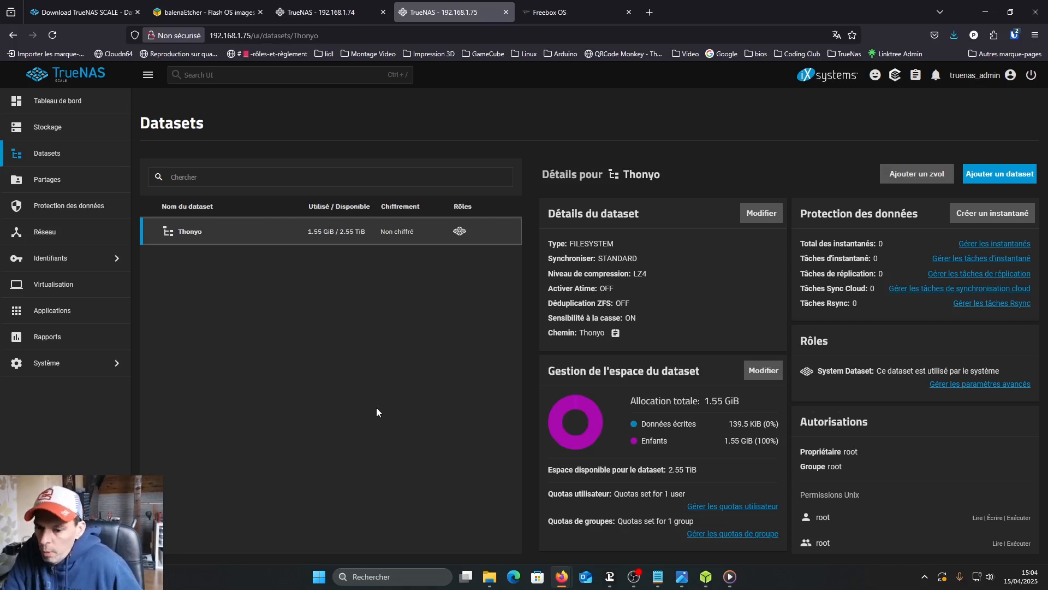
pyautogui.click(990, 175)
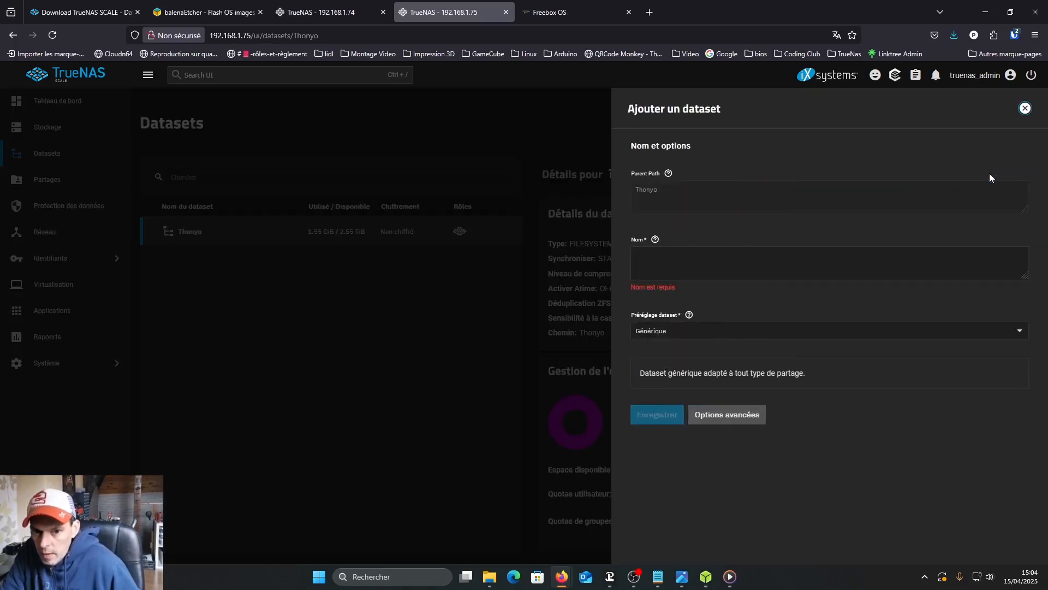
pyautogui.click(653, 259)
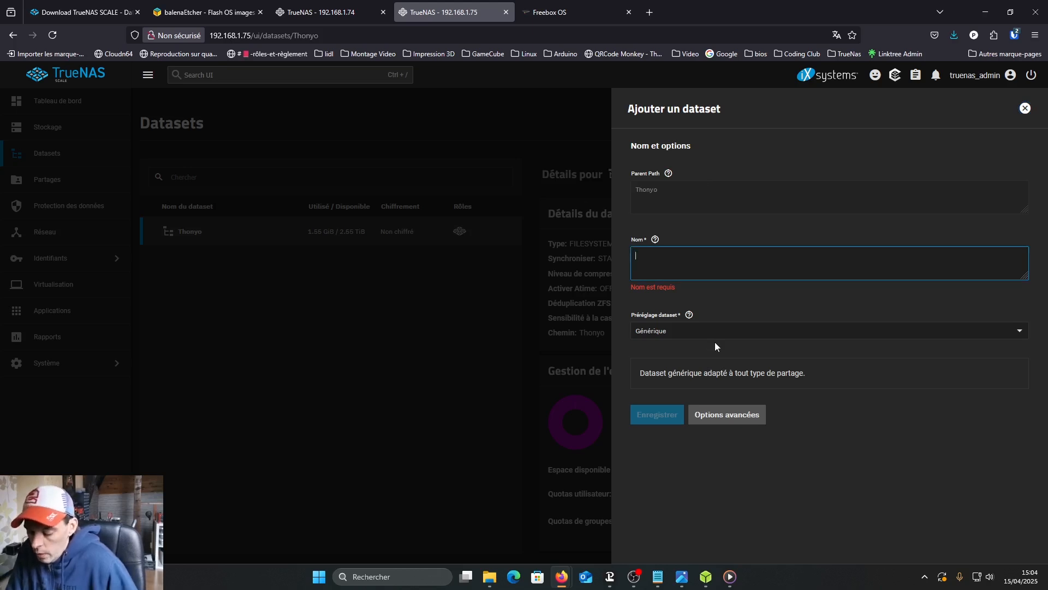
pyautogui.write('Fa')
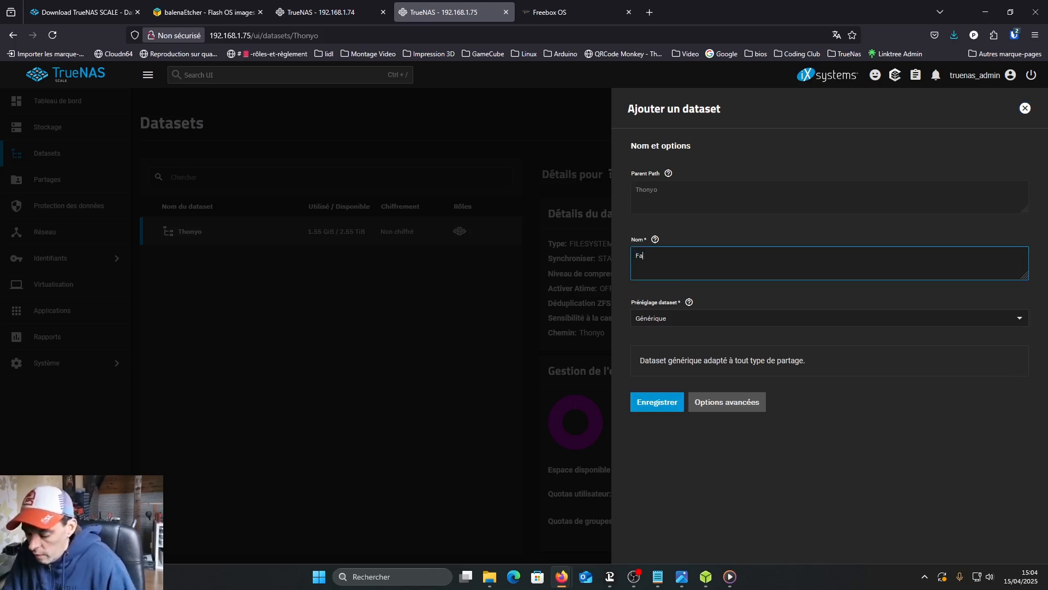
pyautogui.write('mille')
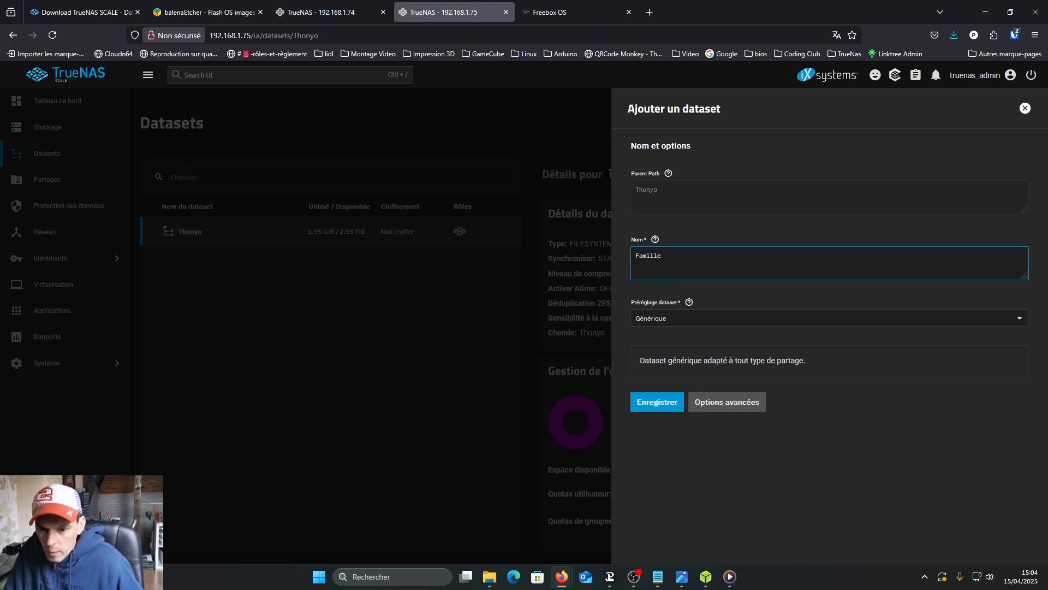
pyautogui.click(692, 325)
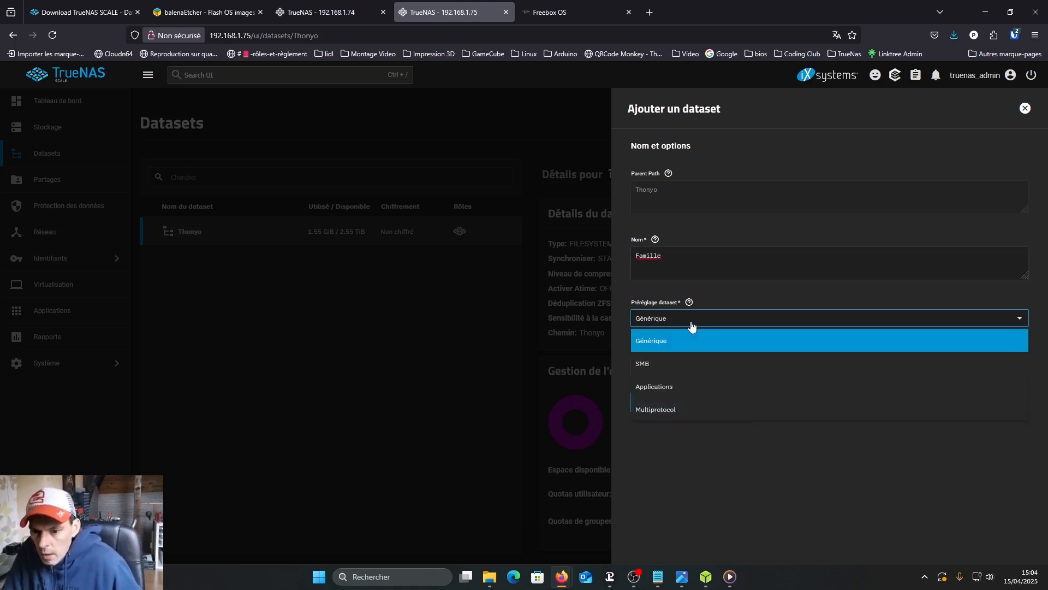
pyautogui.click(647, 369)
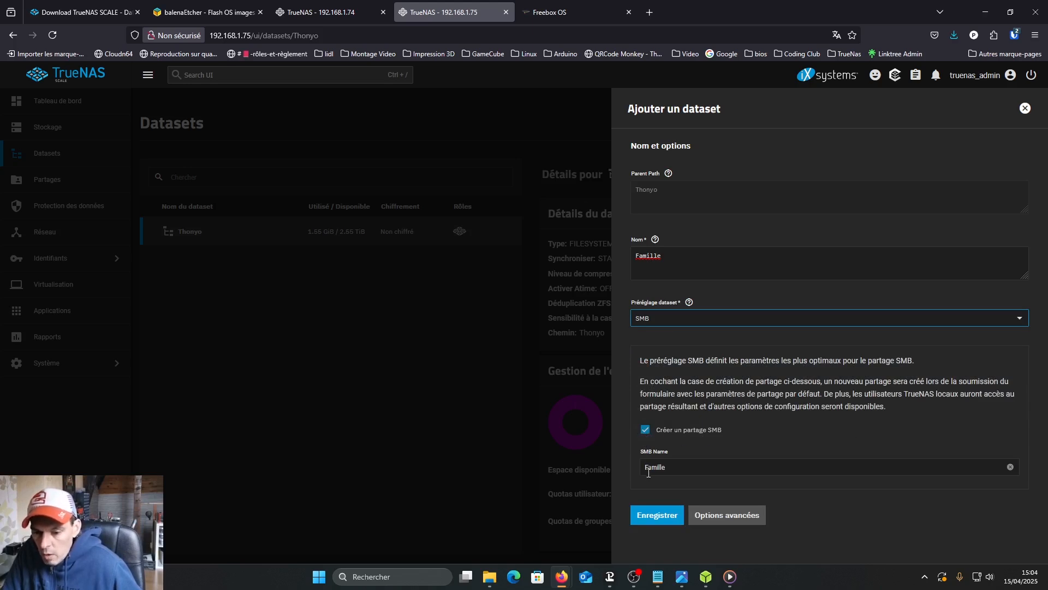
pyautogui.click(650, 514)
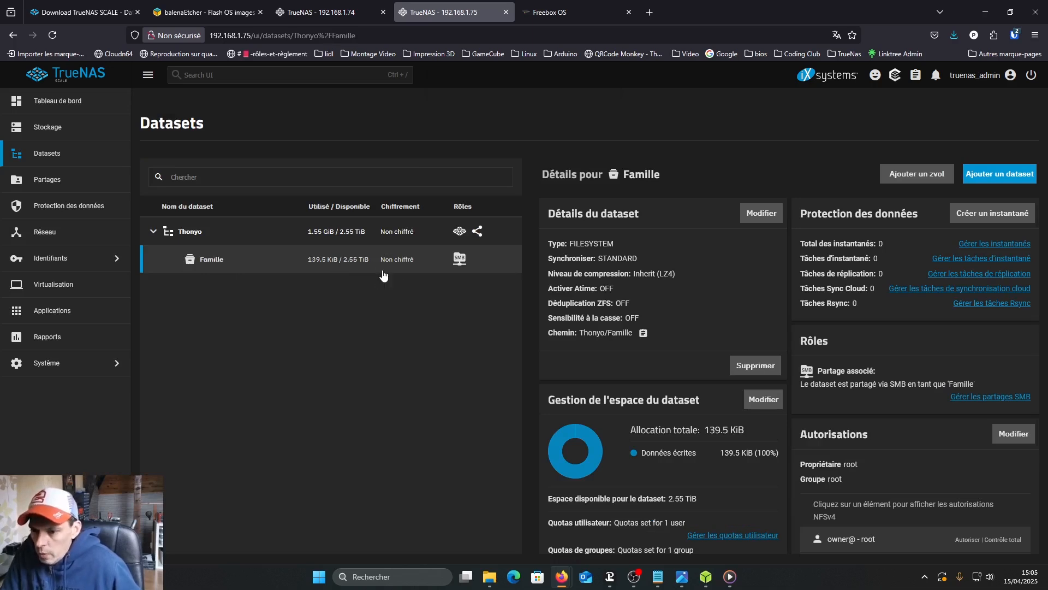
# - In the Famille dataset's ACL, apply Famille as the owner group and remove the builtin_users and builtin_administrators entries
pyautogui.click(1008, 435)
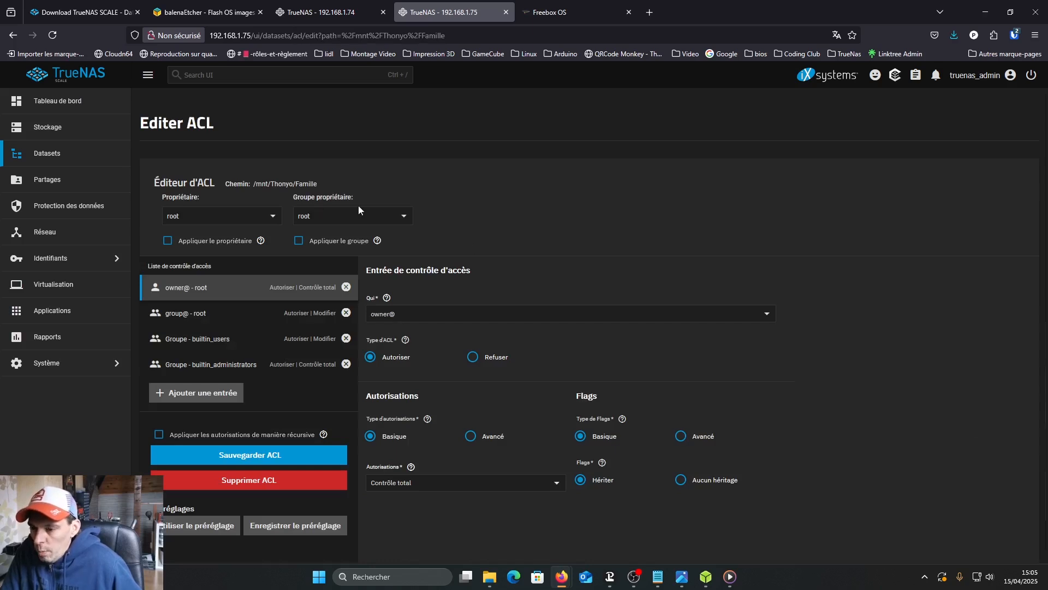
pyautogui.click(404, 217)
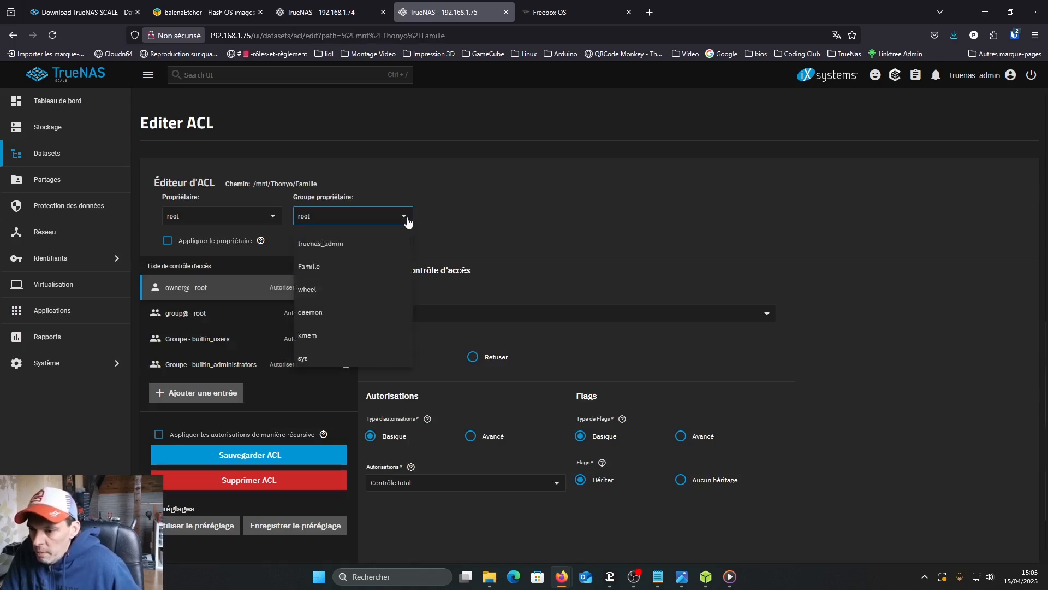
pyautogui.click(321, 271)
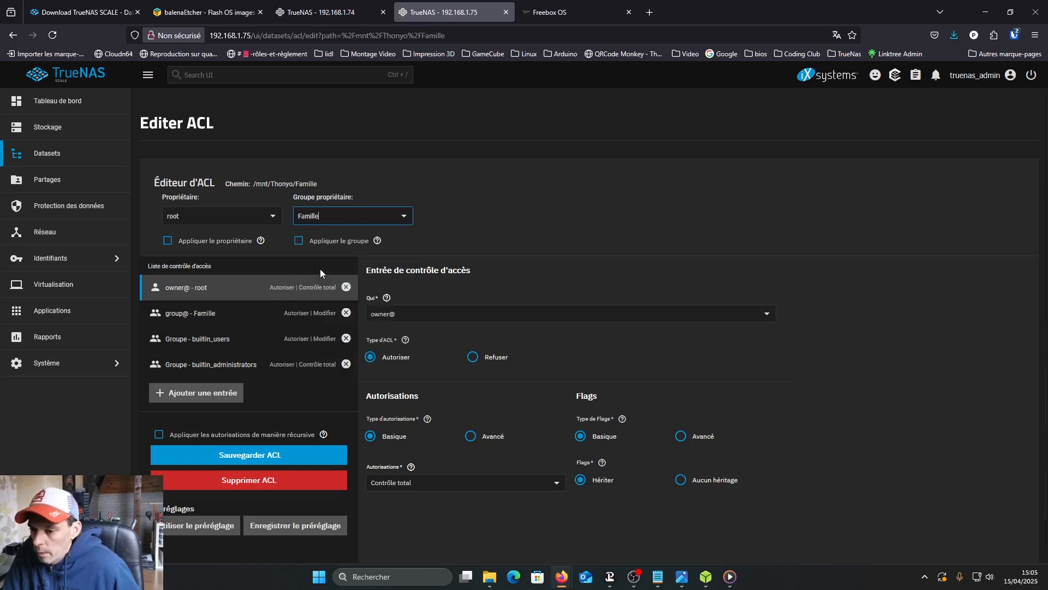
pyautogui.click(300, 241)
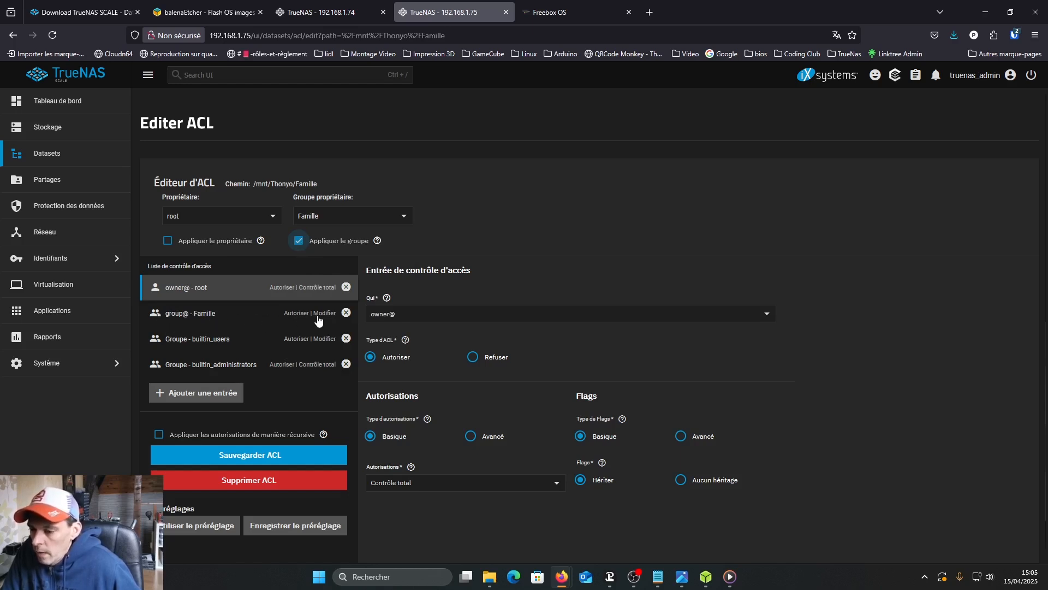
pyautogui.click(346, 339)
pyautogui.click(346, 338)
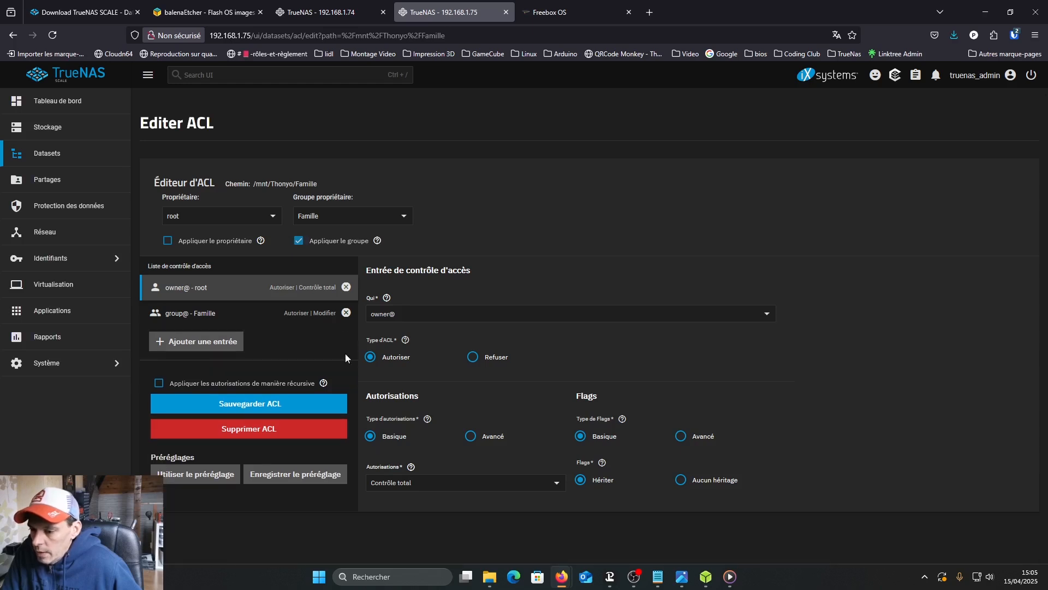
# - Apply the Famille dataset's permissions recursively and to child datasets, confirming the warning, and save the ACL
pyautogui.click(202, 318)
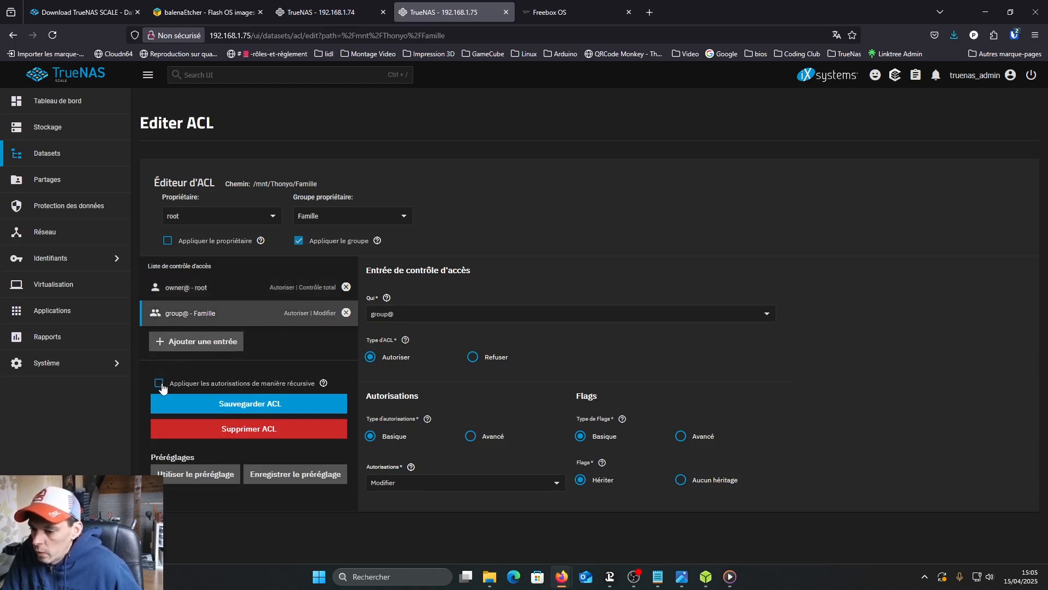
pyautogui.click(161, 383)
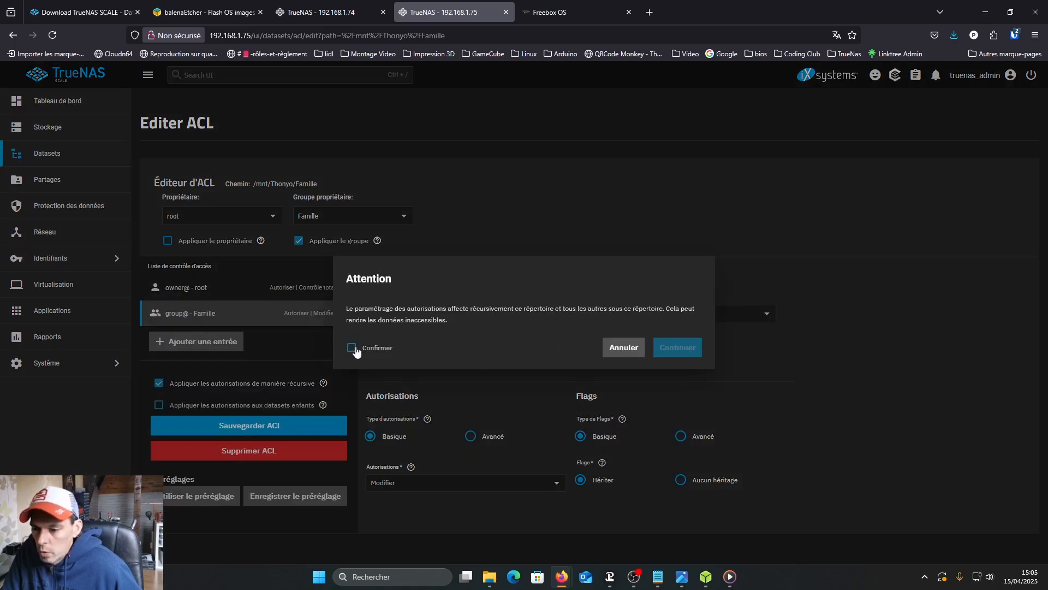
pyautogui.click(353, 348)
pyautogui.click(683, 351)
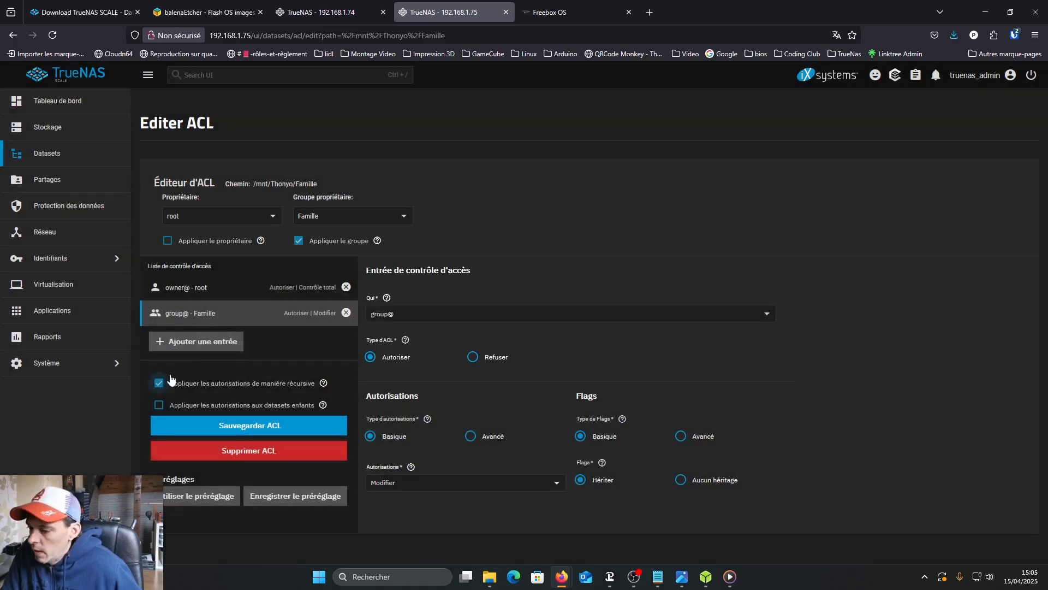
pyautogui.click(160, 407)
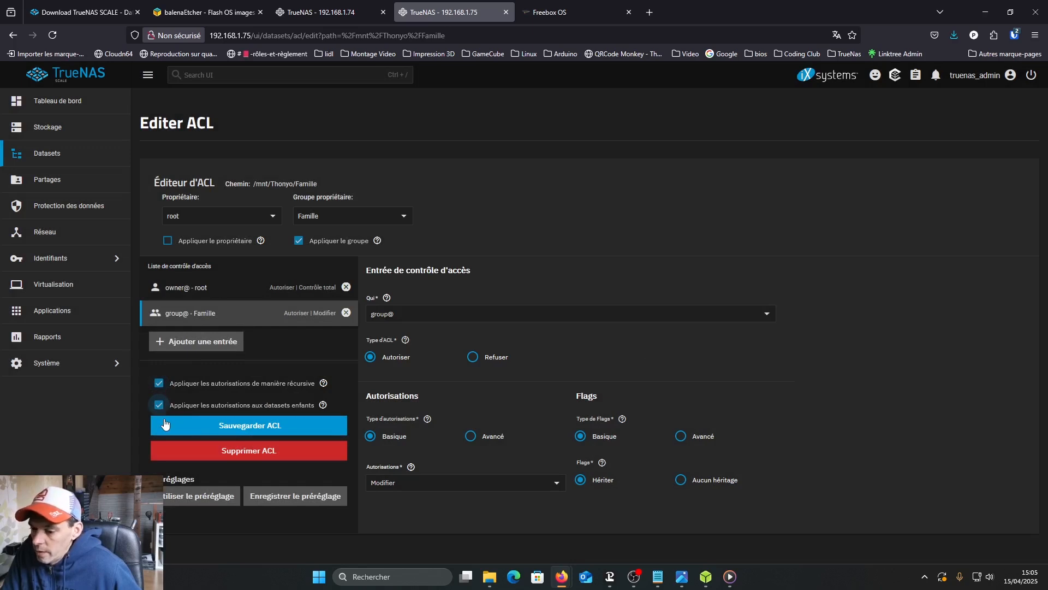
pyautogui.click(271, 431)
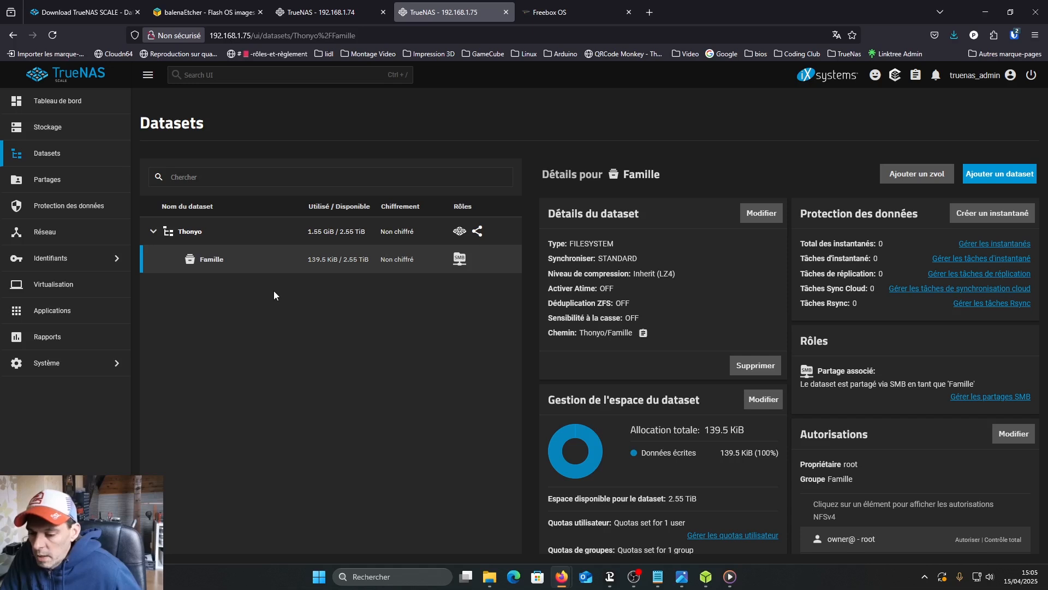
# - In Windows File Explorer, map \\192.168.1.75\Famille as network drive Z: with reconnection at sign-in enabled
pyautogui.moveTo(487, 581)
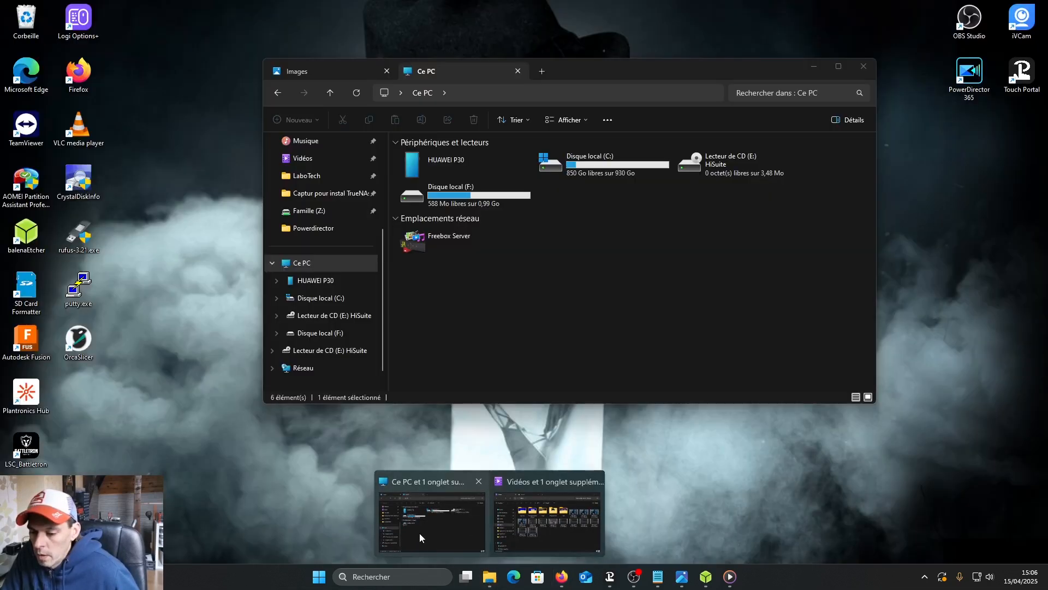
pyautogui.click(419, 533)
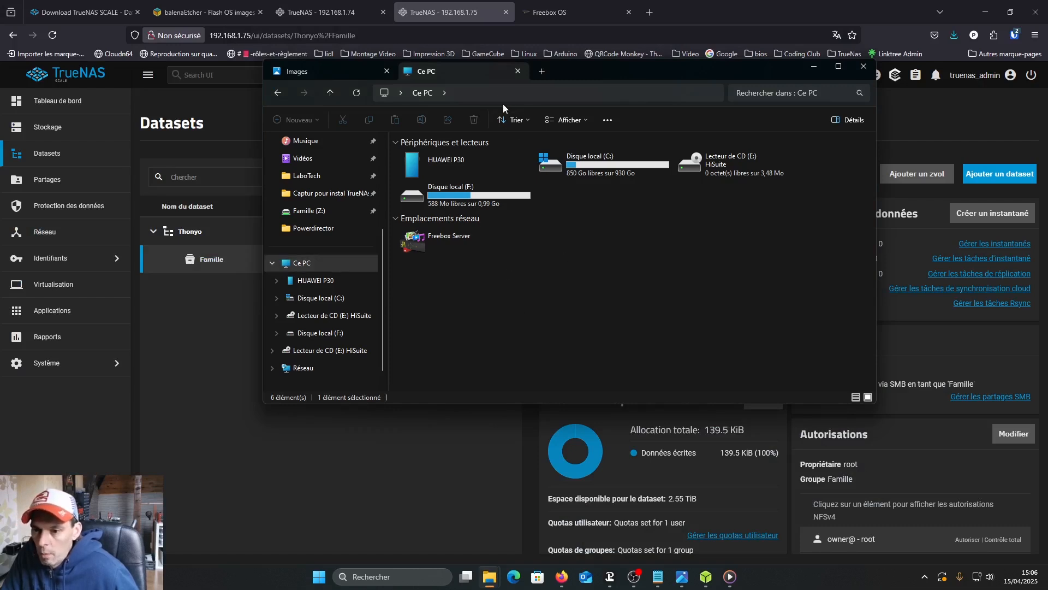
pyautogui.click(609, 121)
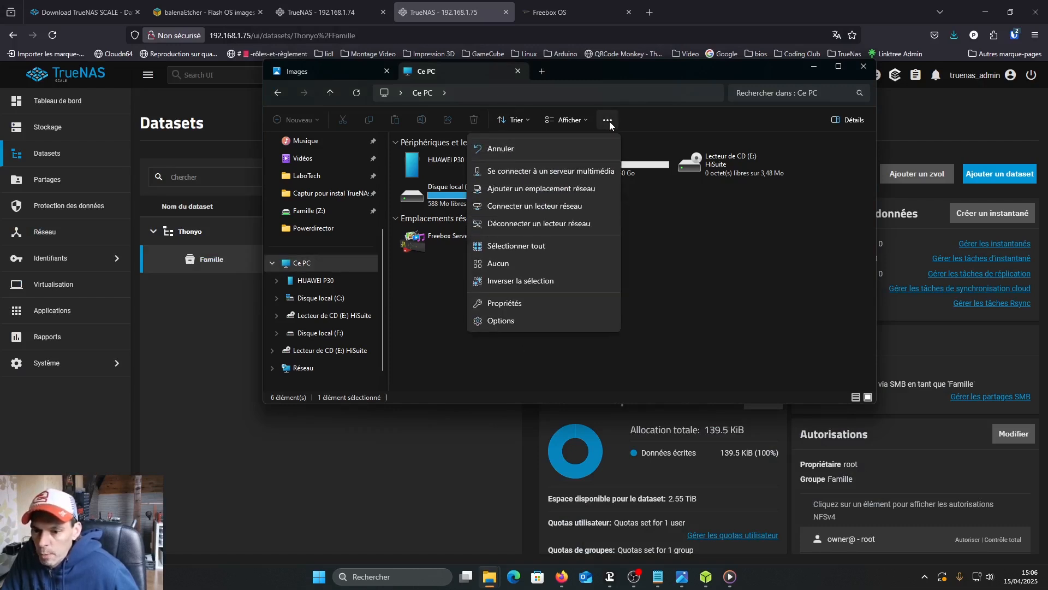
pyautogui.click(542, 208)
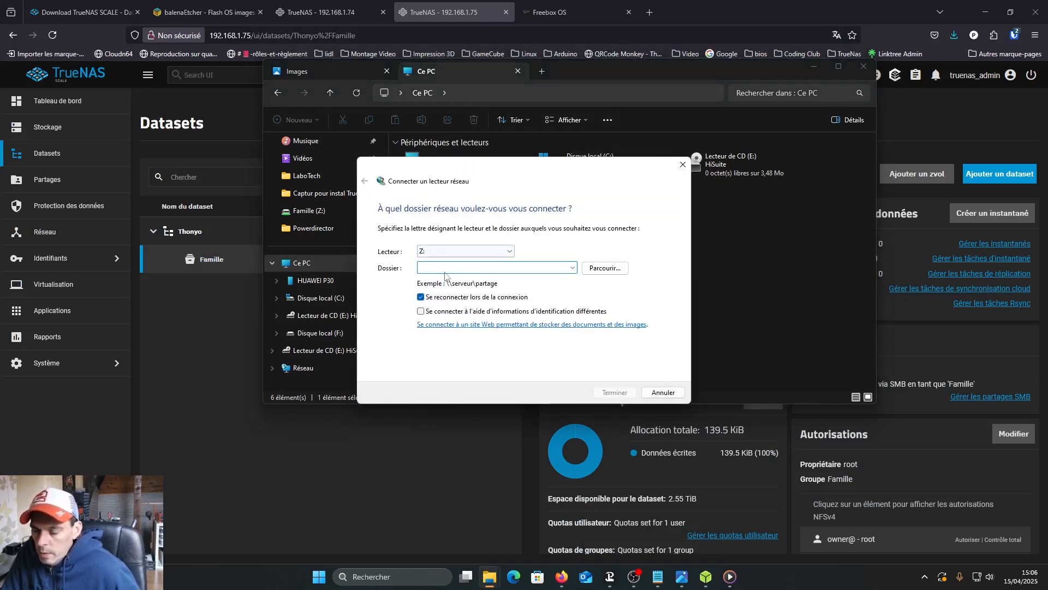
pyautogui.write('\\\\')
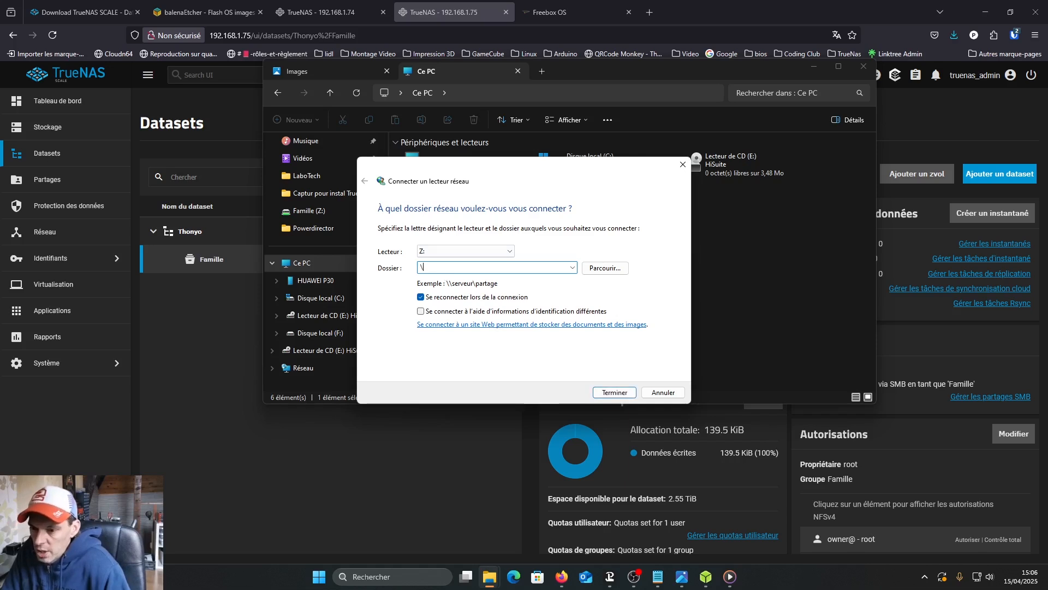
pyautogui.write('192')
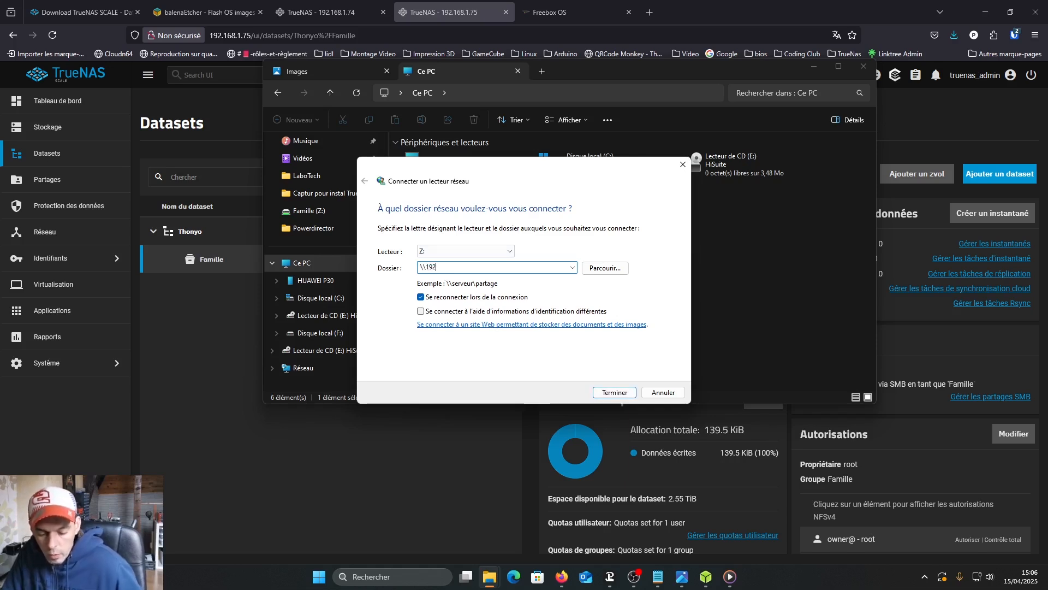
pyautogui.write('.168.1.75')
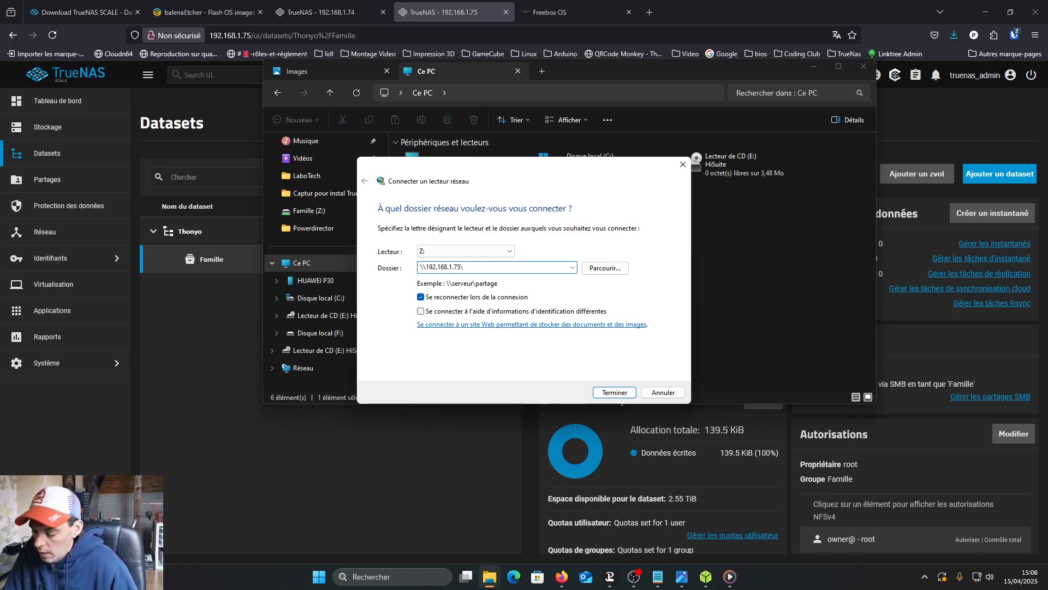
pyautogui.write('\\Famille')
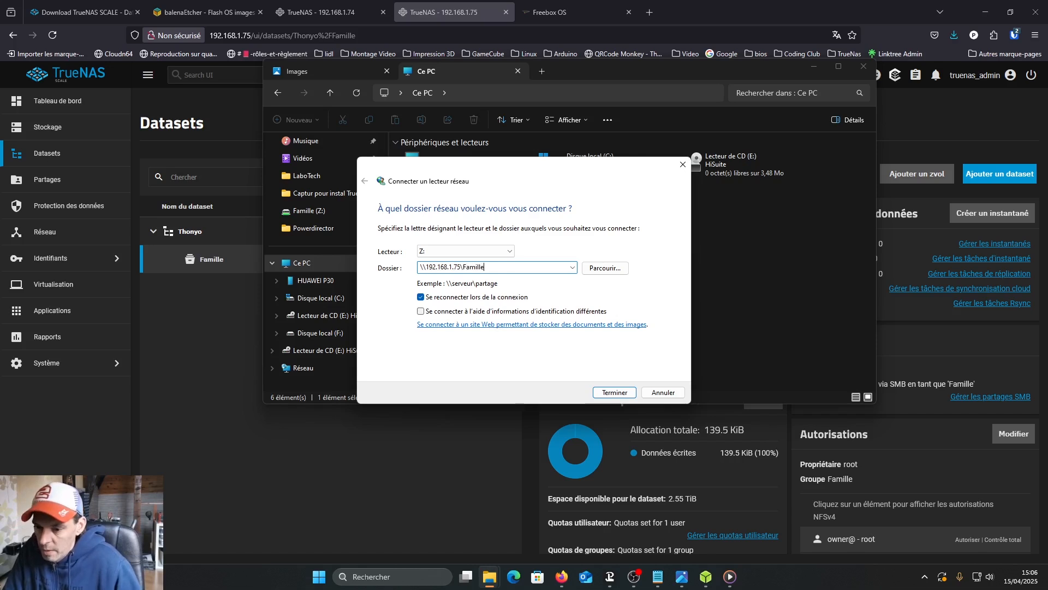
pyautogui.click(616, 392)
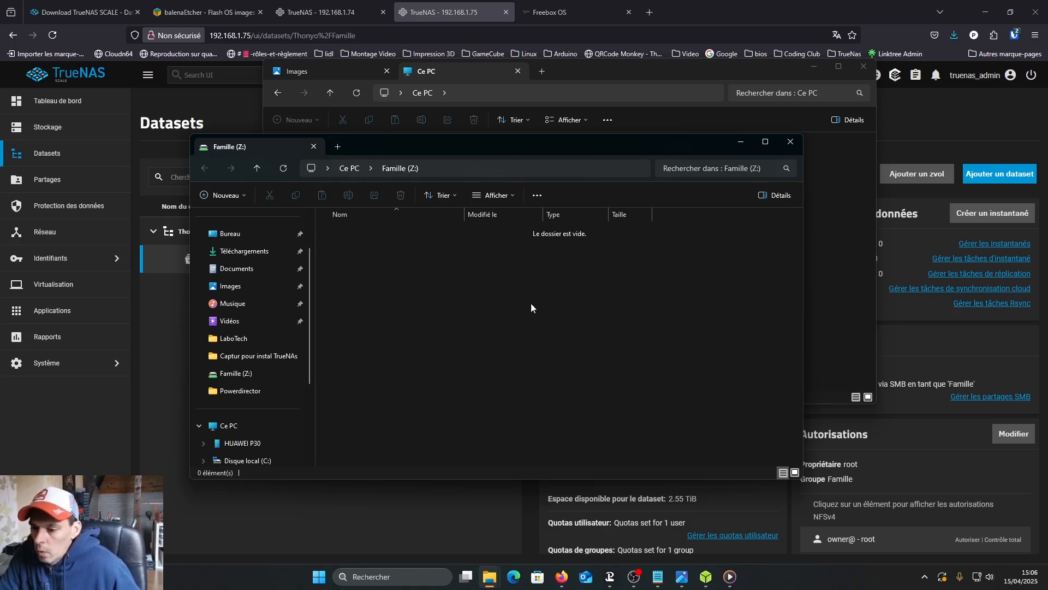
# - Copy the 3D image, Anonymous-t.jpg and the_anonymous_suit image from the Images folder to the Famille (Z:) drive and minimize its window
pyautogui.click(355, 75)
pyautogui.click(789, 180)
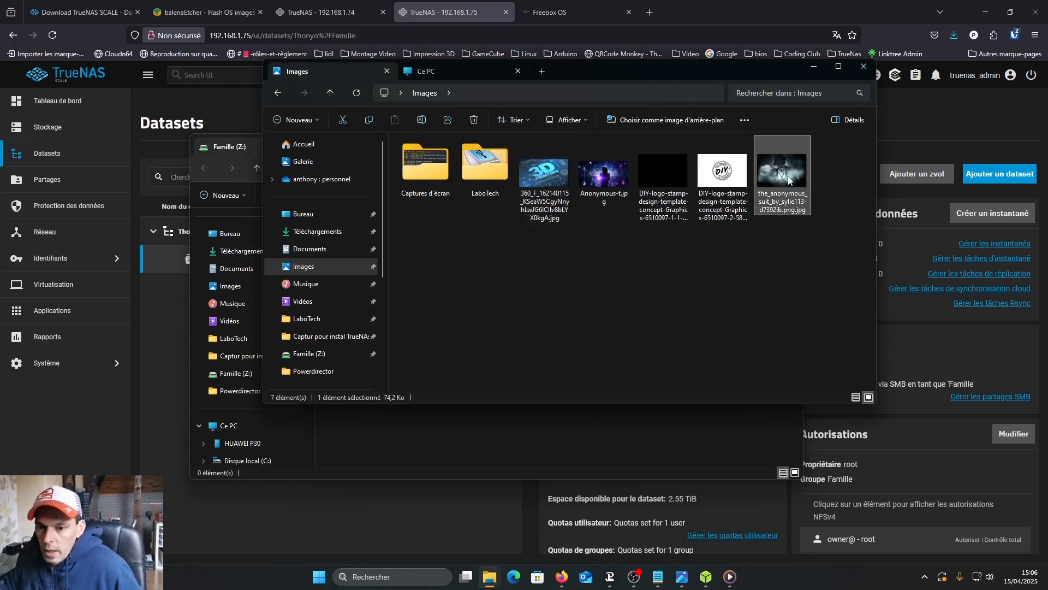
pyautogui.keyDown('ctrl'); pyautogui.click(621, 184); pyautogui.keyUp('ctrl')
pyautogui.keyDown('ctrl'); pyautogui.click(544, 175); pyautogui.keyUp('ctrl')
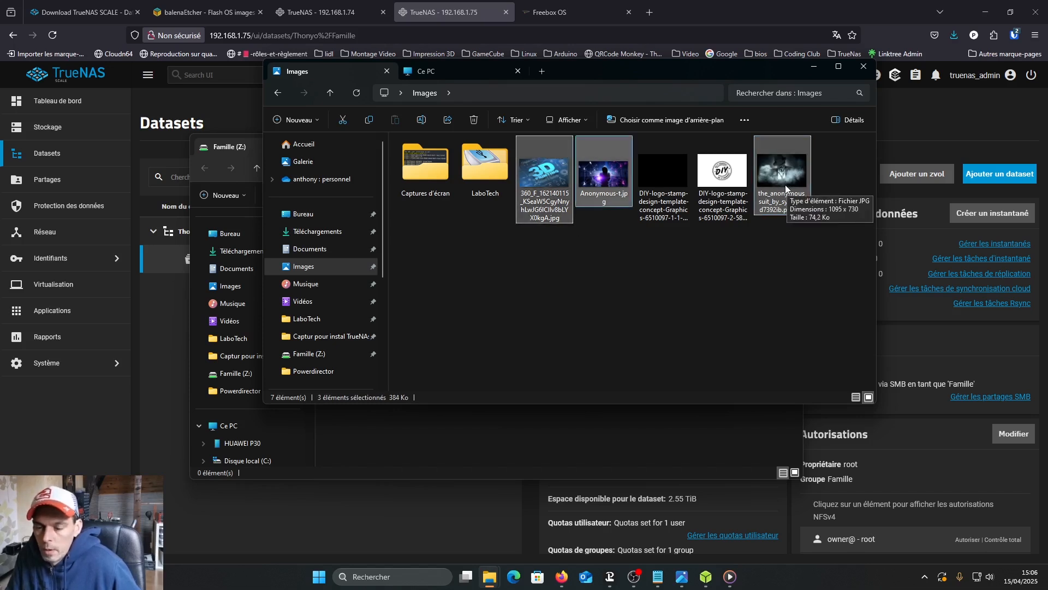
pyautogui.moveTo(652, 74); pyautogui.dragTo(670, 1)
pyautogui.click(1010, 8)
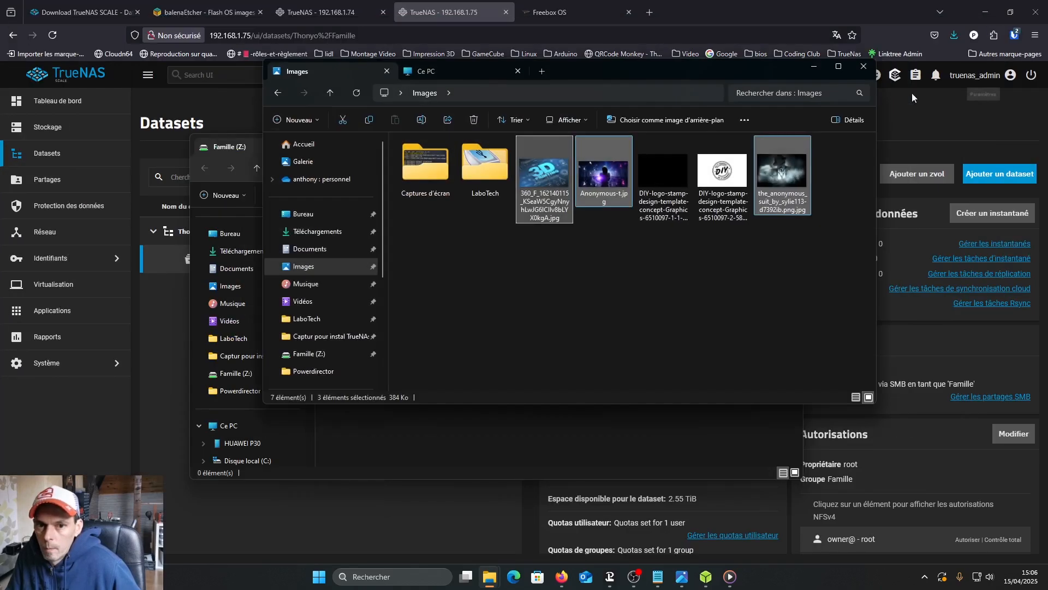
pyautogui.moveTo(551, 189); pyautogui.dragTo(522, 417)
pyautogui.click(541, 453)
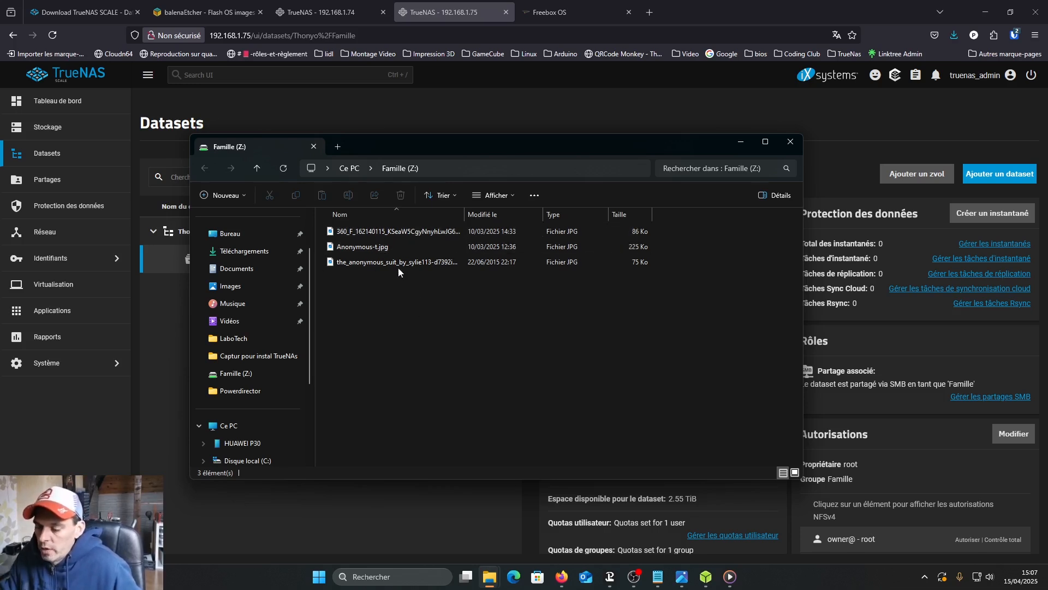
pyautogui.click(741, 143)
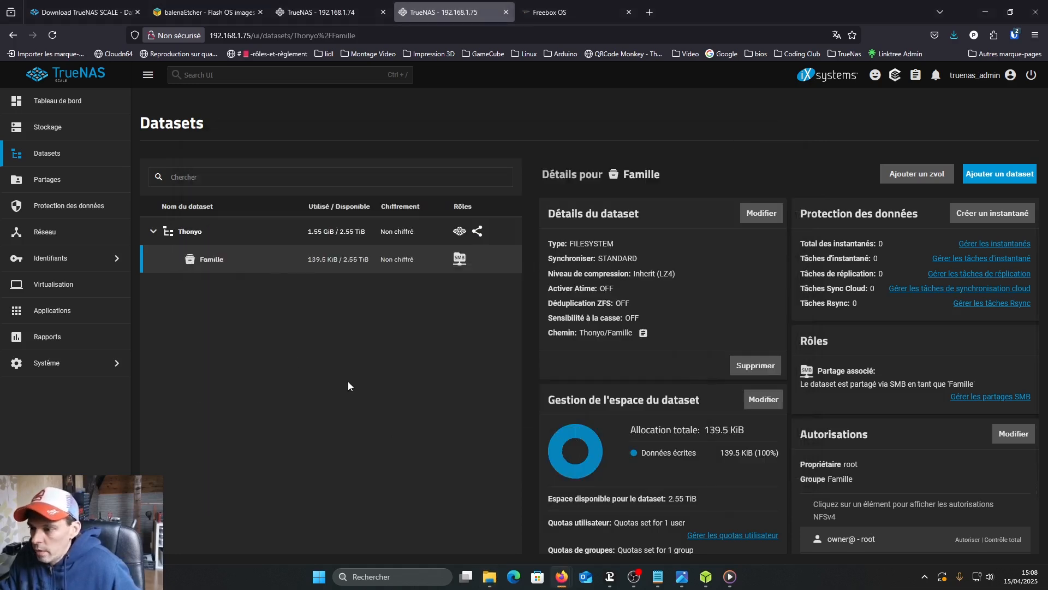
# - In TrueNAS, create a non-recursive manual snapshot of the Famille dataset, keeping the suggested name
pyautogui.click(39, 158)
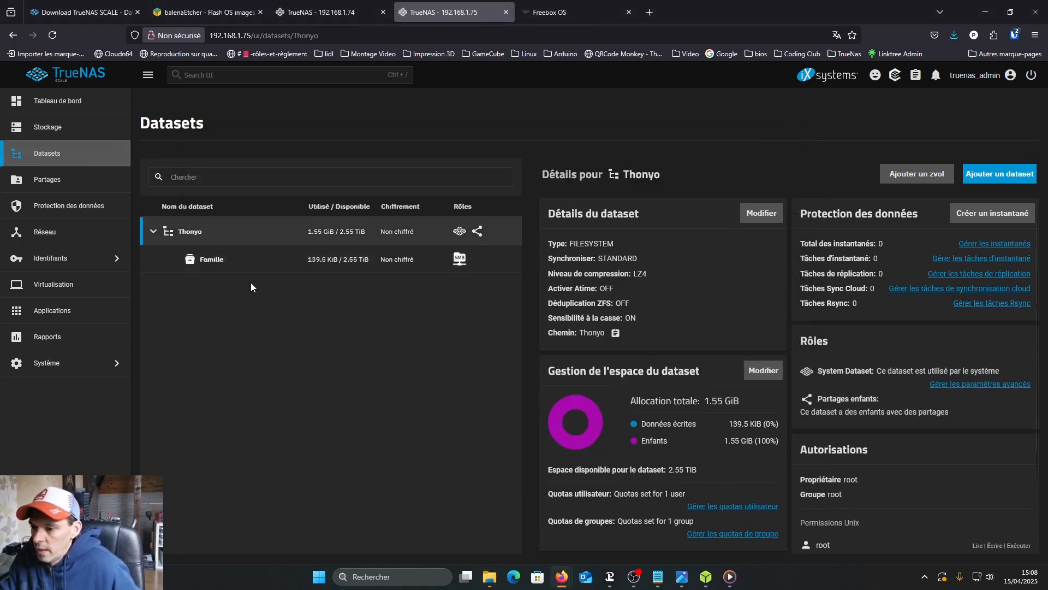
pyautogui.click(215, 261)
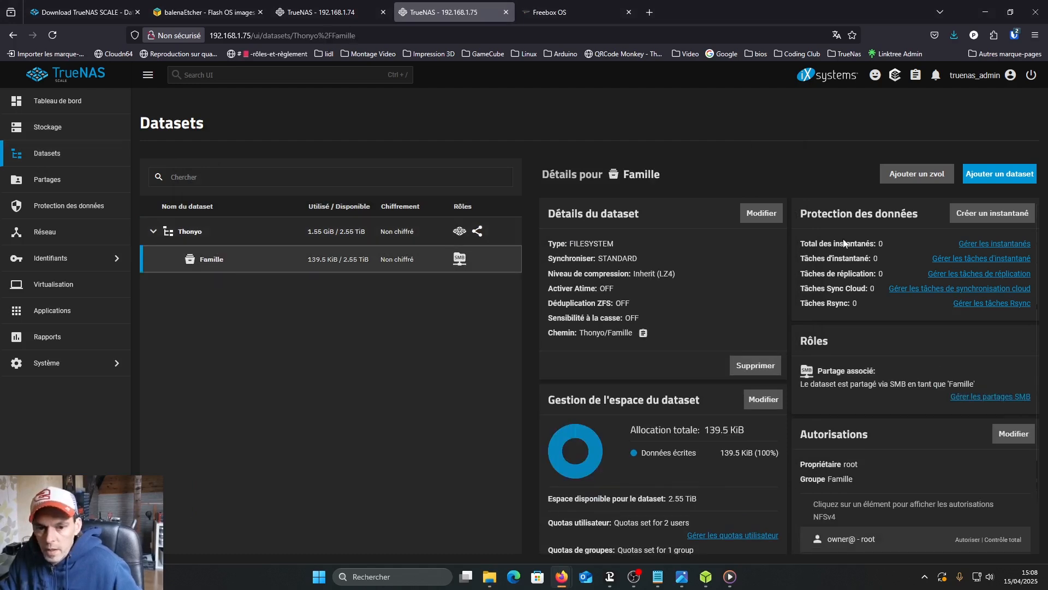
pyautogui.click(994, 217)
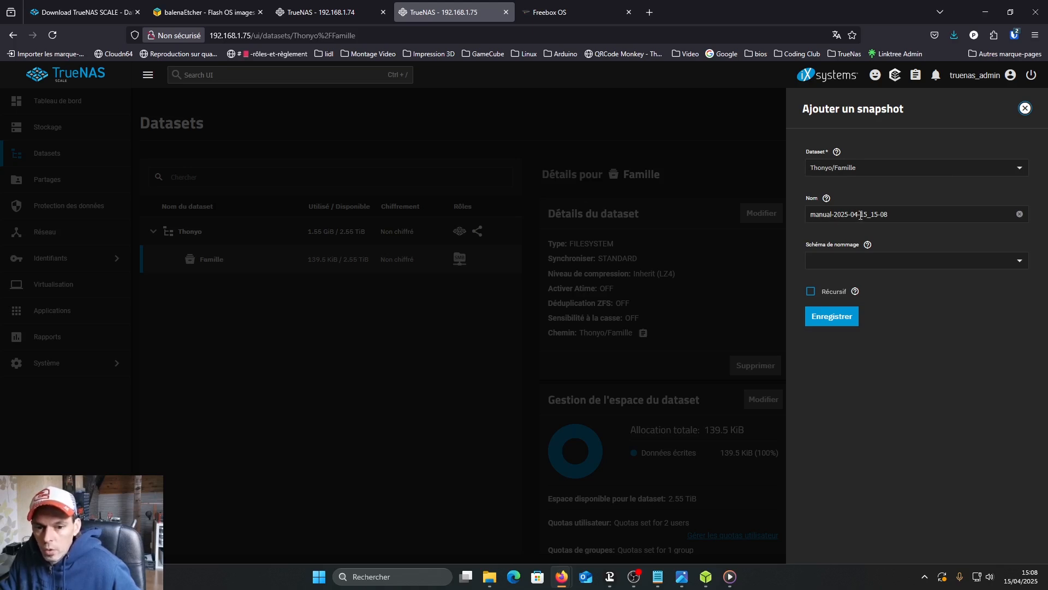
pyautogui.click(827, 321)
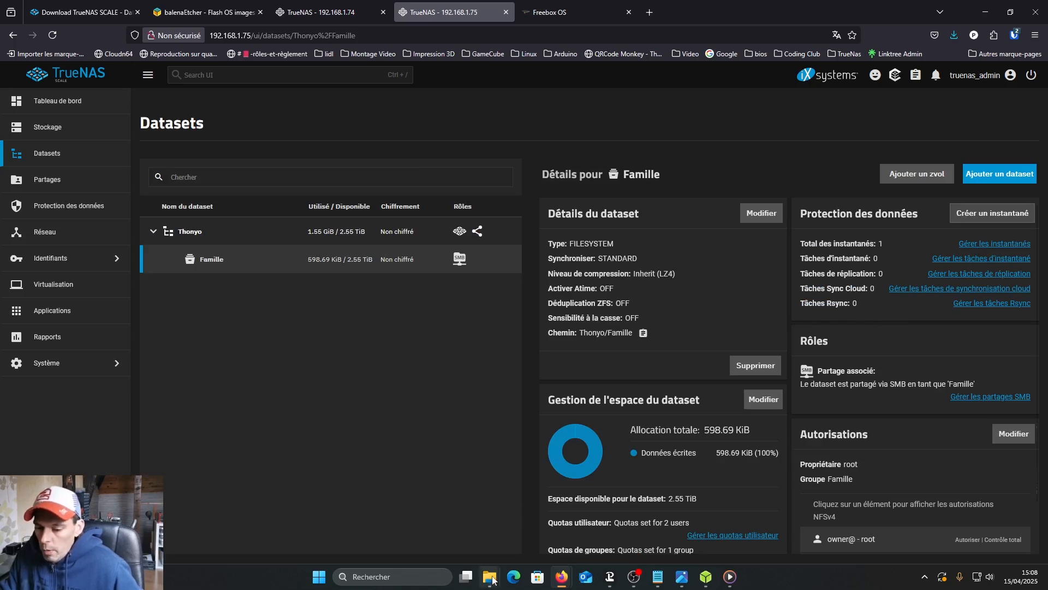
# - In File Explorer, delete Anonymous-t.jpg and the_anonymous_suit image from the Famille (Z:) drive, confirming the deletion
pyautogui.moveTo(492, 579)
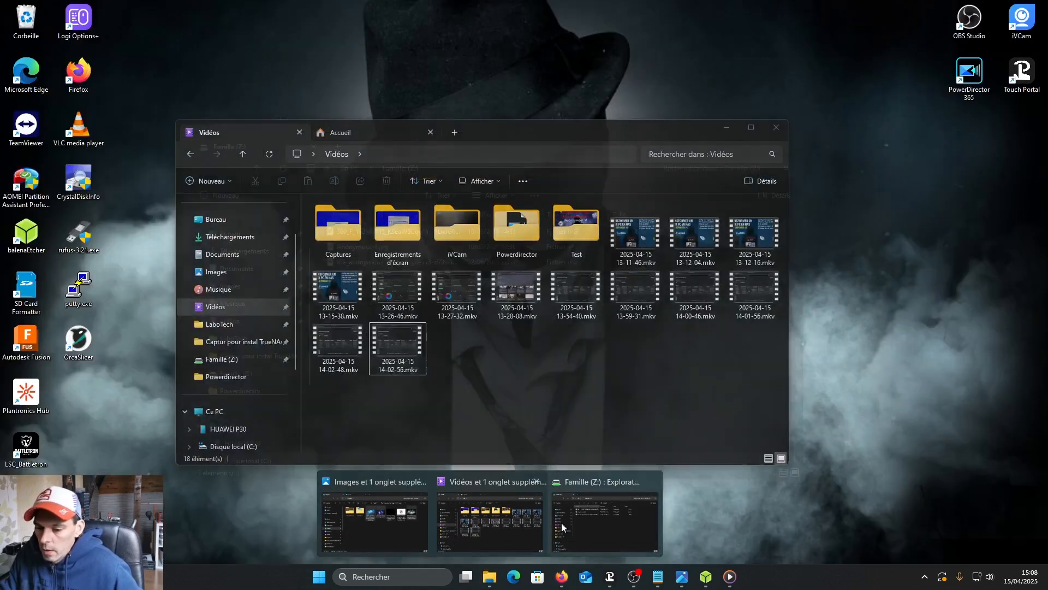
pyautogui.click(563, 527)
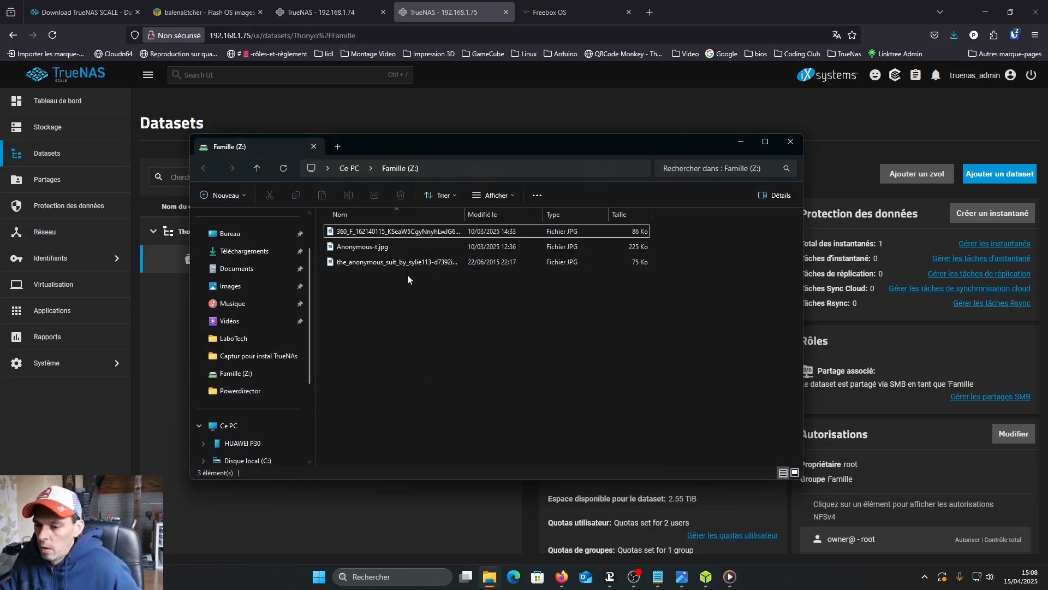
pyautogui.moveTo(405, 277); pyautogui.dragTo(351, 248)
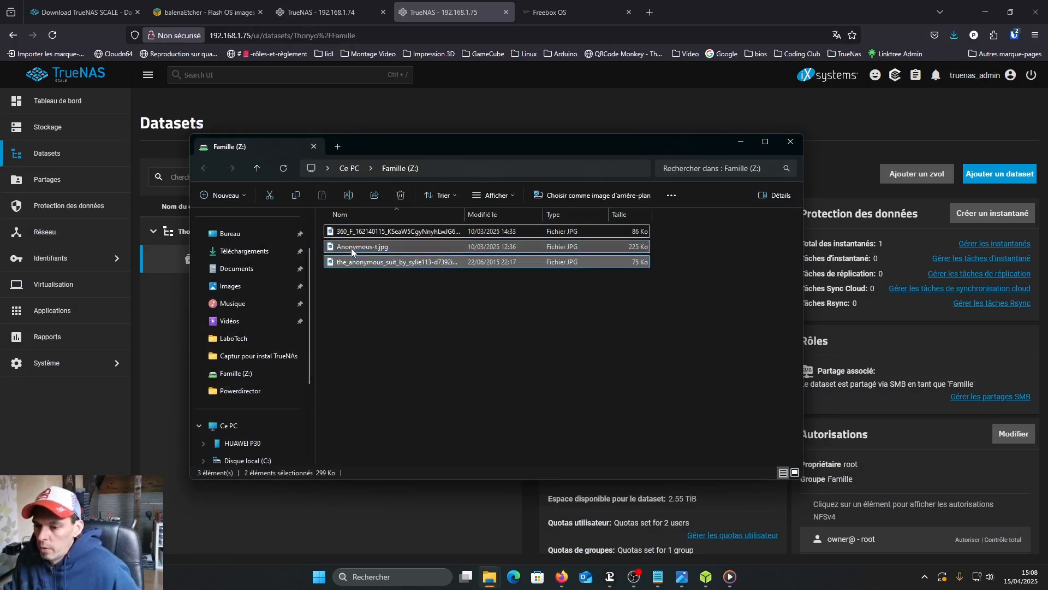
pyautogui.click(400, 195)
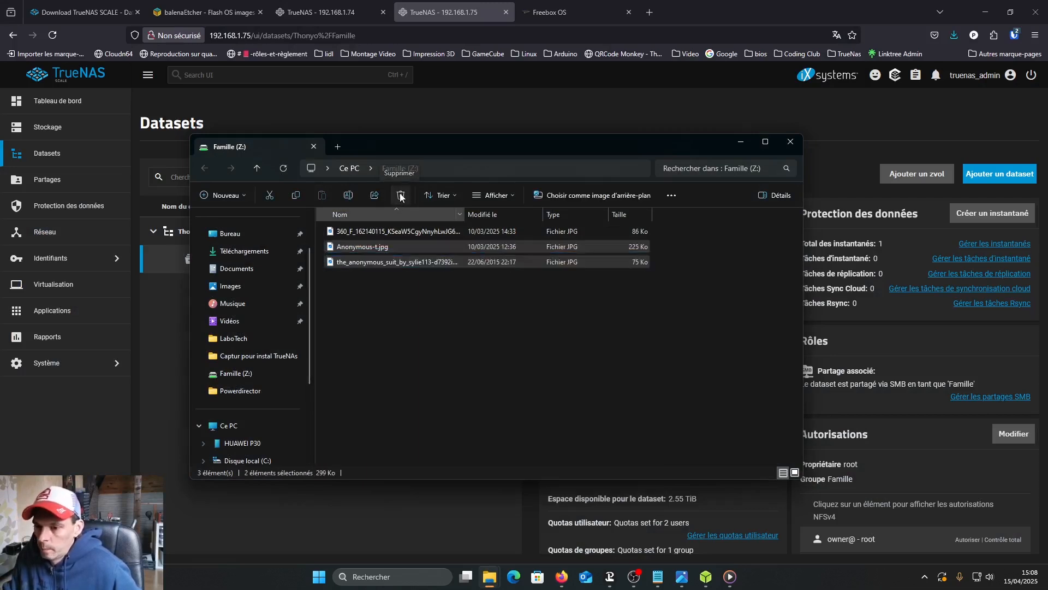
pyautogui.click(568, 296)
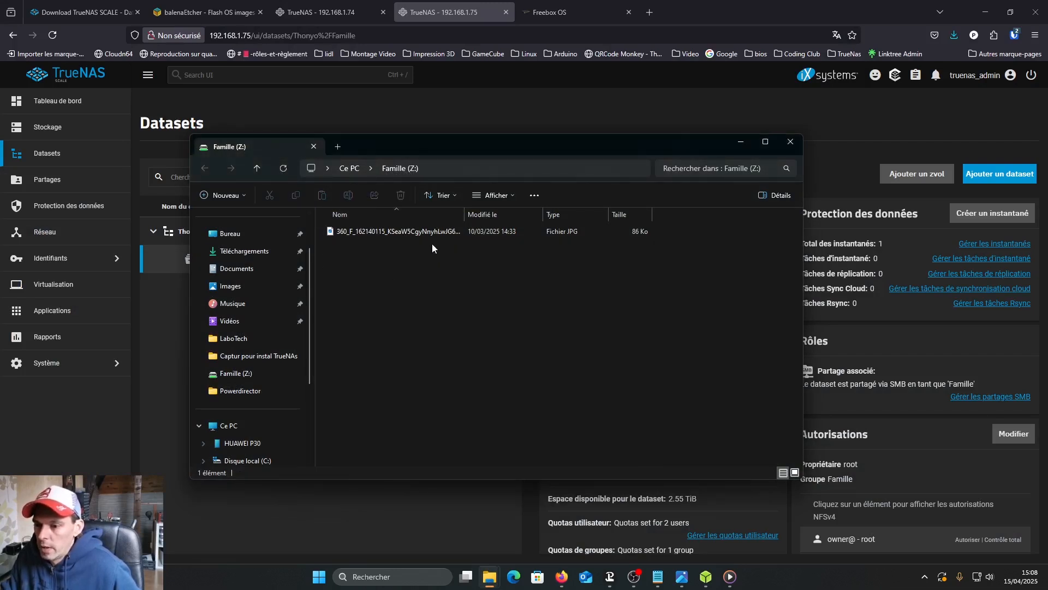
pyautogui.click(429, 512)
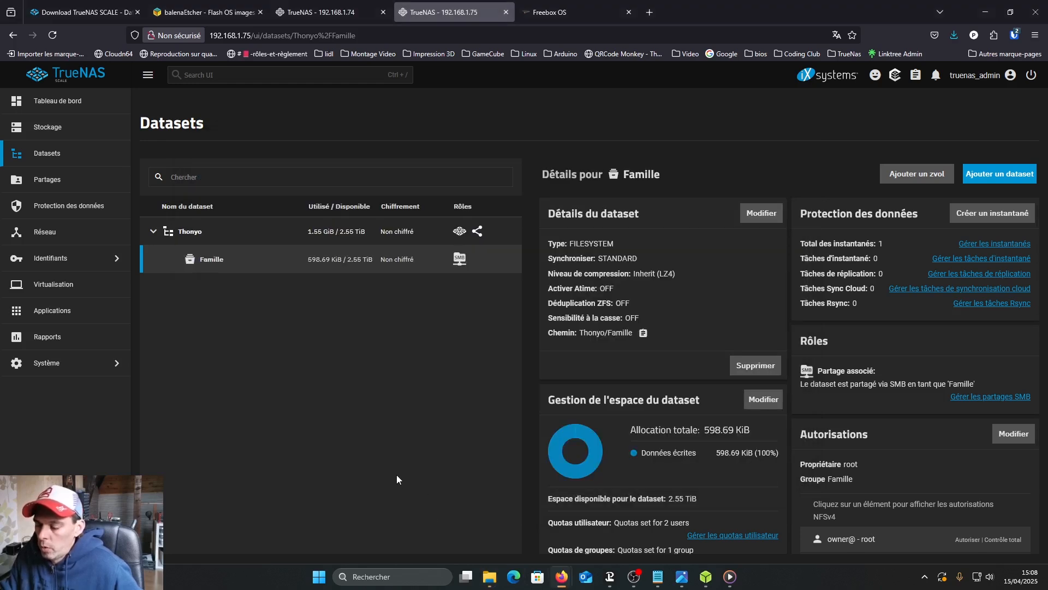
# - In TrueNAS, roll the Famille dataset back to its manual snapshot with the default safety check, confirm, and go to storage
pyautogui.click(1013, 225)
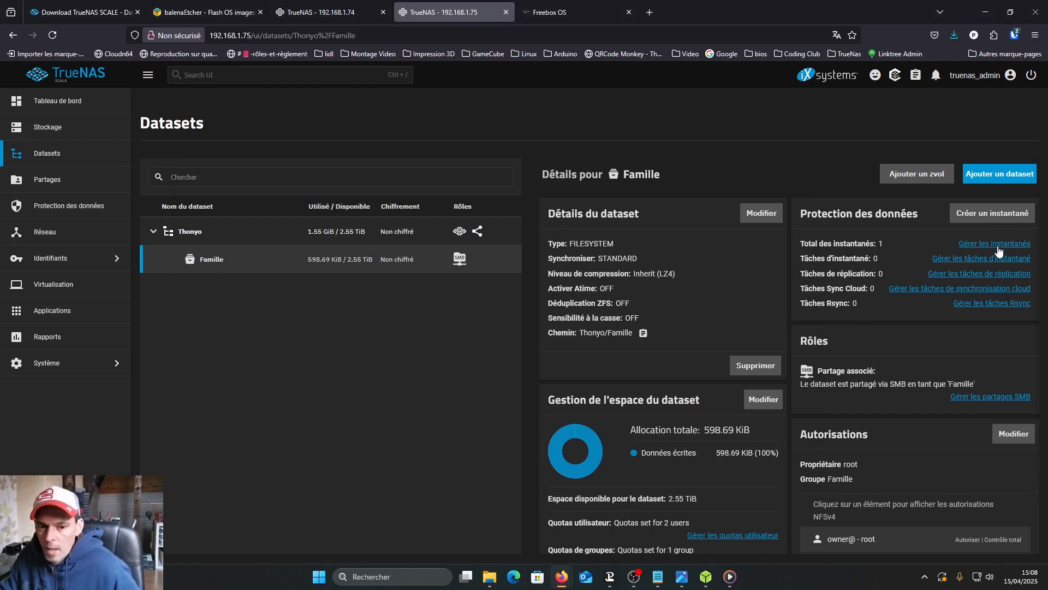
pyautogui.click(997, 244)
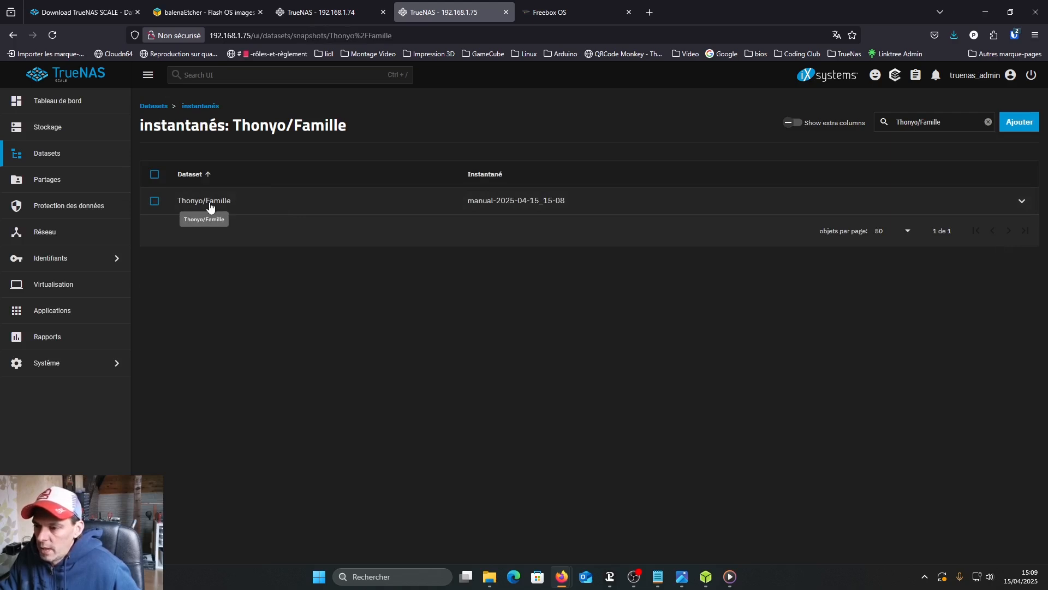
pyautogui.click(231, 207)
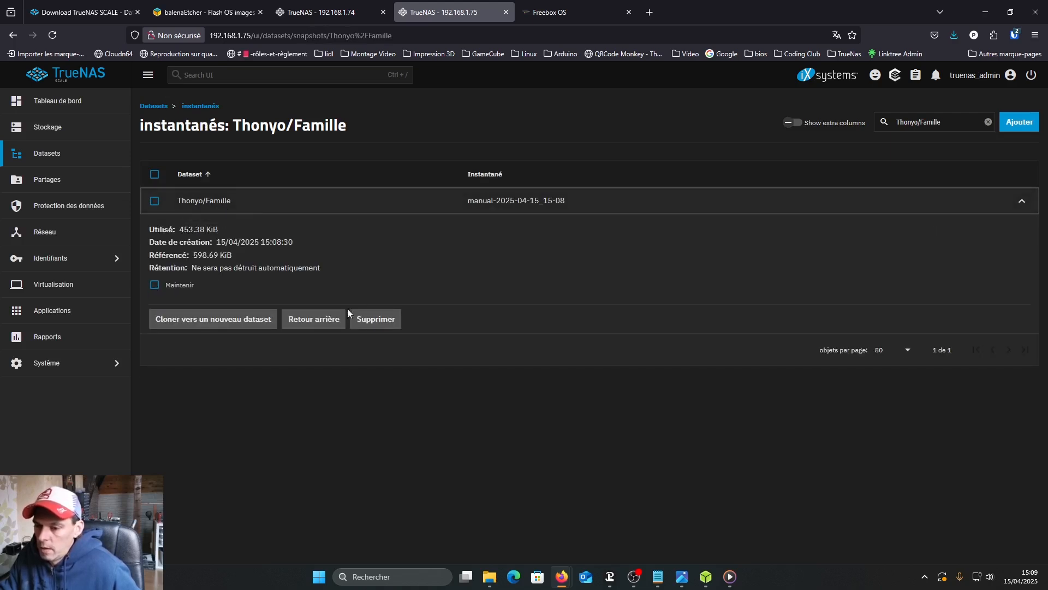
pyautogui.click(317, 320)
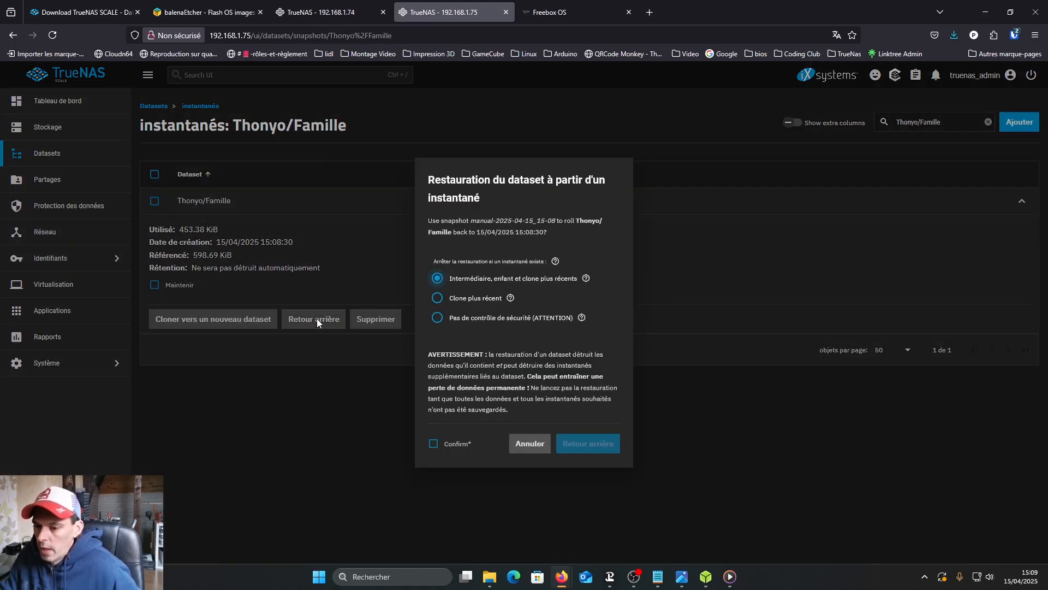
pyautogui.click(433, 444)
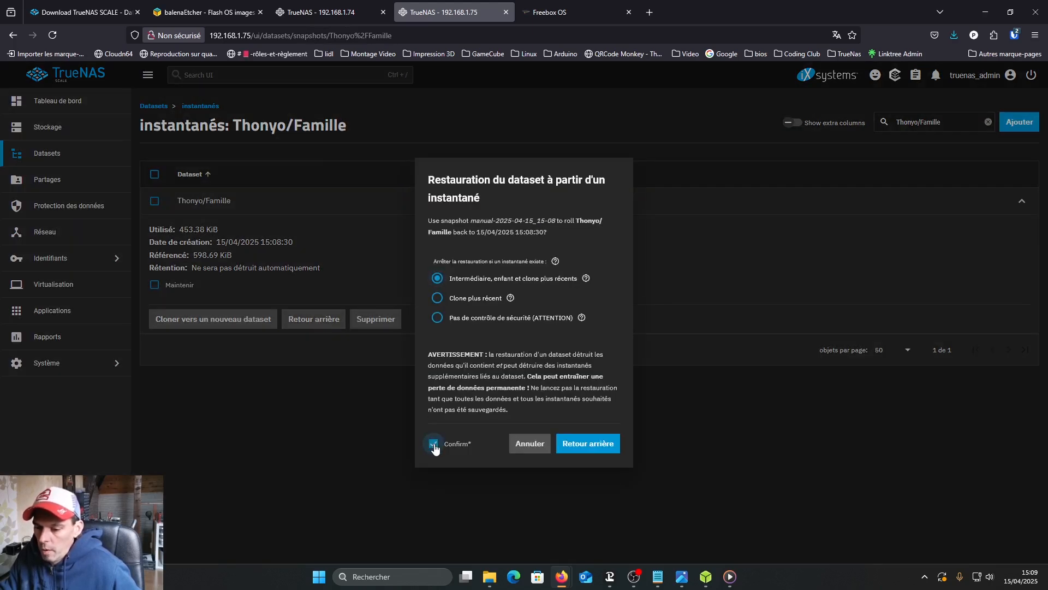
pyautogui.click(588, 446)
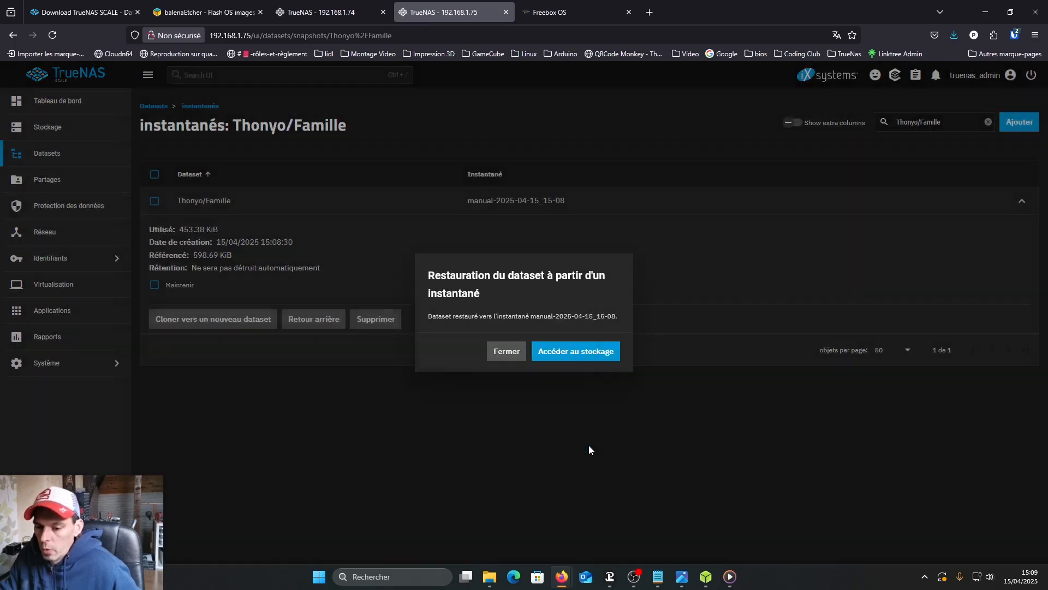
pyautogui.click(570, 357)
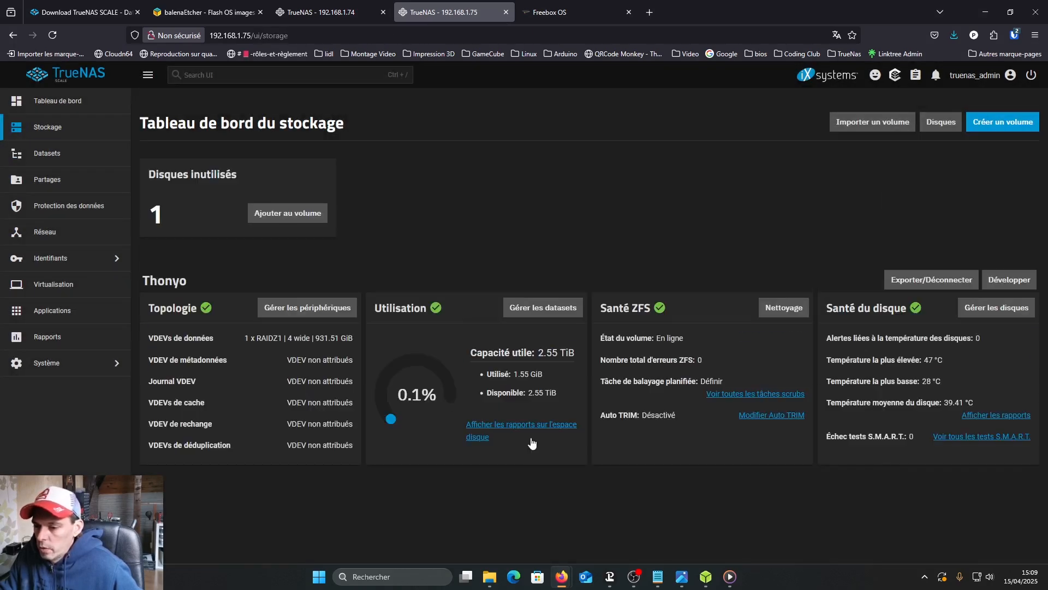
# - In File Explorer, refresh the Famille (Z:) drive and check its files against the rolled-back snapshot
pyautogui.moveTo(491, 582)
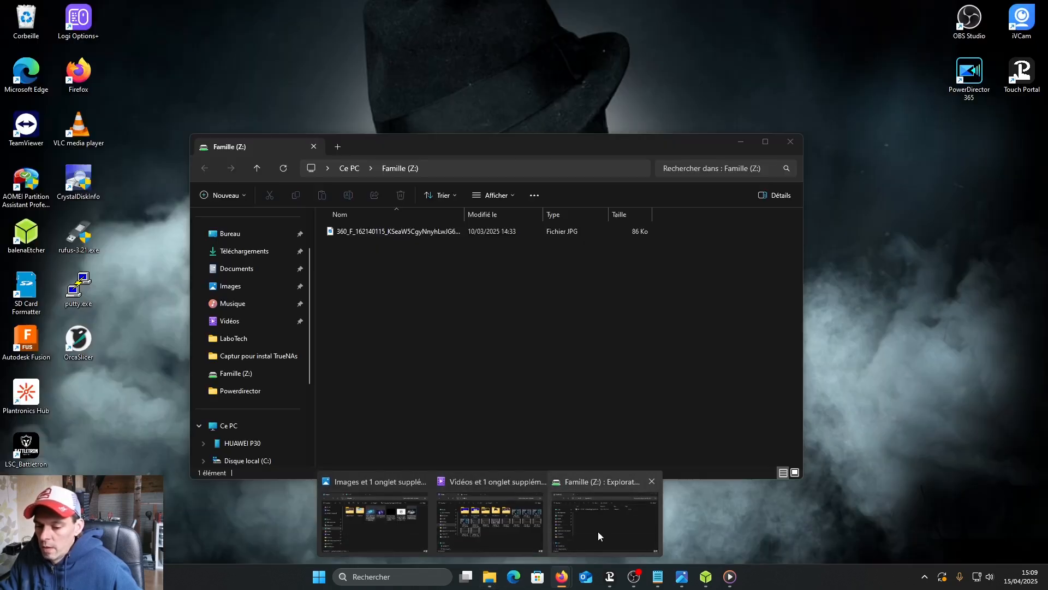
pyautogui.click(597, 532)
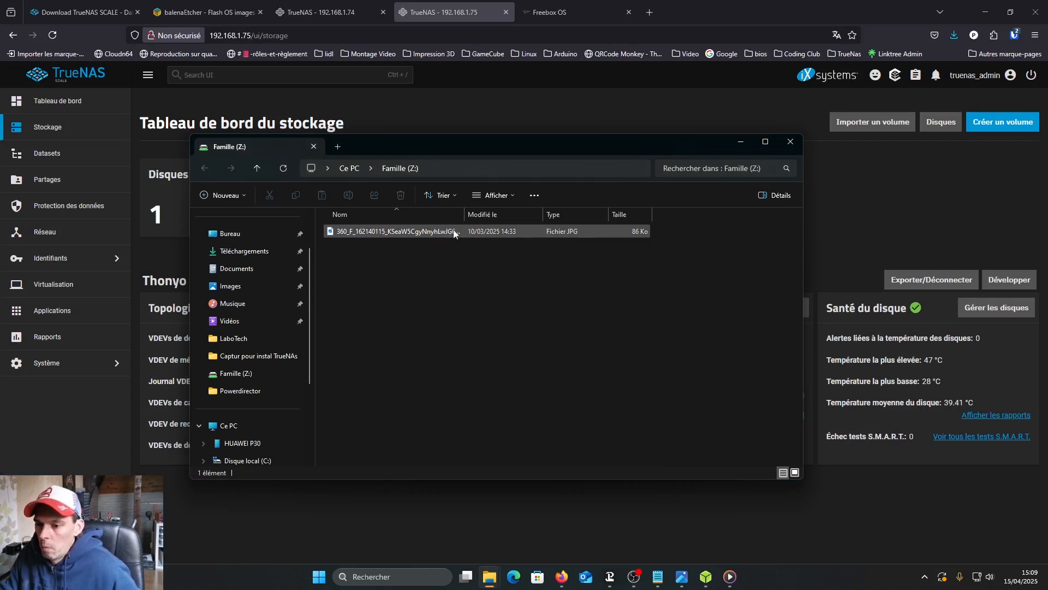
pyautogui.click(285, 169)
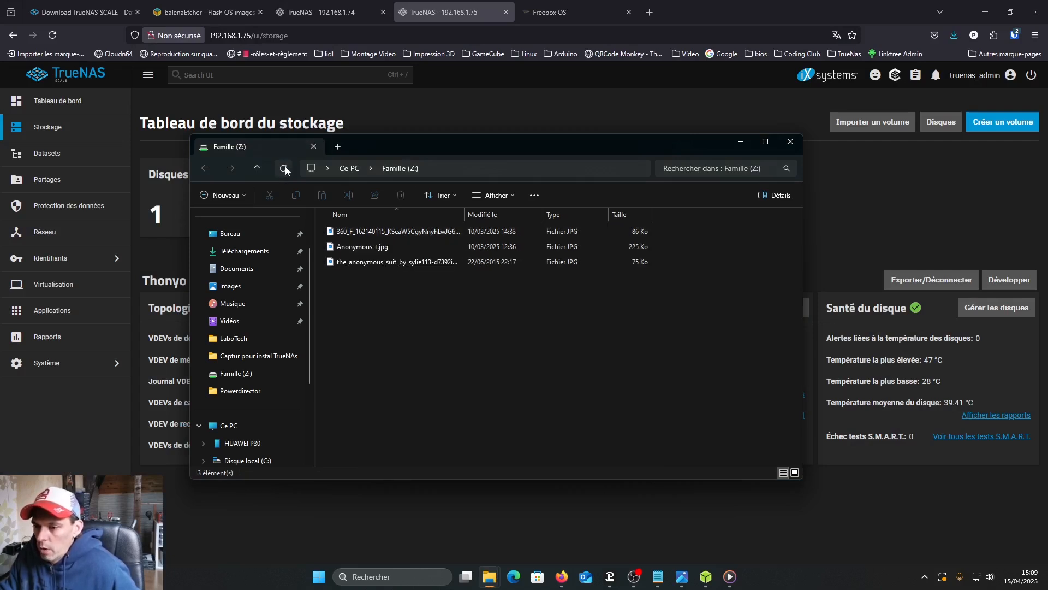
pyautogui.moveTo(617, 290); pyautogui.dragTo(361, 251)
pyautogui.click(424, 355)
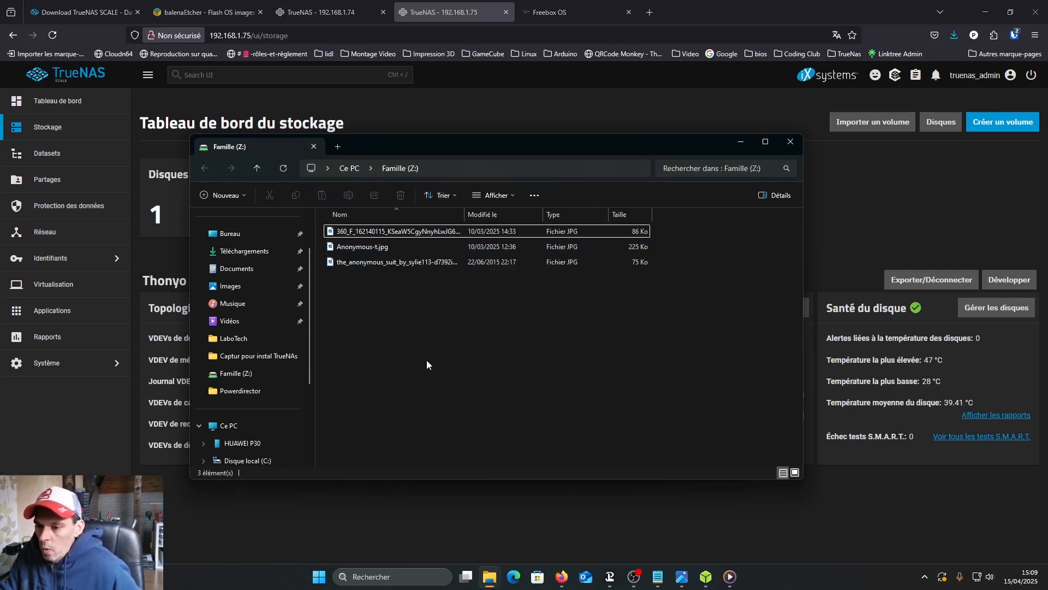
# - In TrueNAS, add an enabled periodic snapshot task for the Thonyo/Famille dataset, keeping the daily 00:00 schedule and 2-week lifetime
pyautogui.click(740, 143)
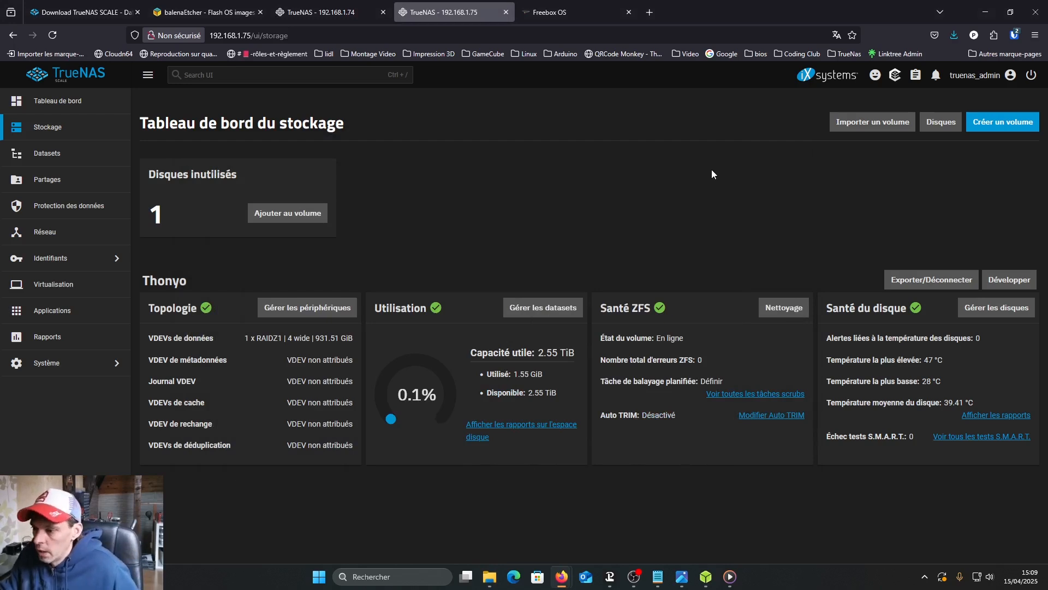
pyautogui.click(85, 215)
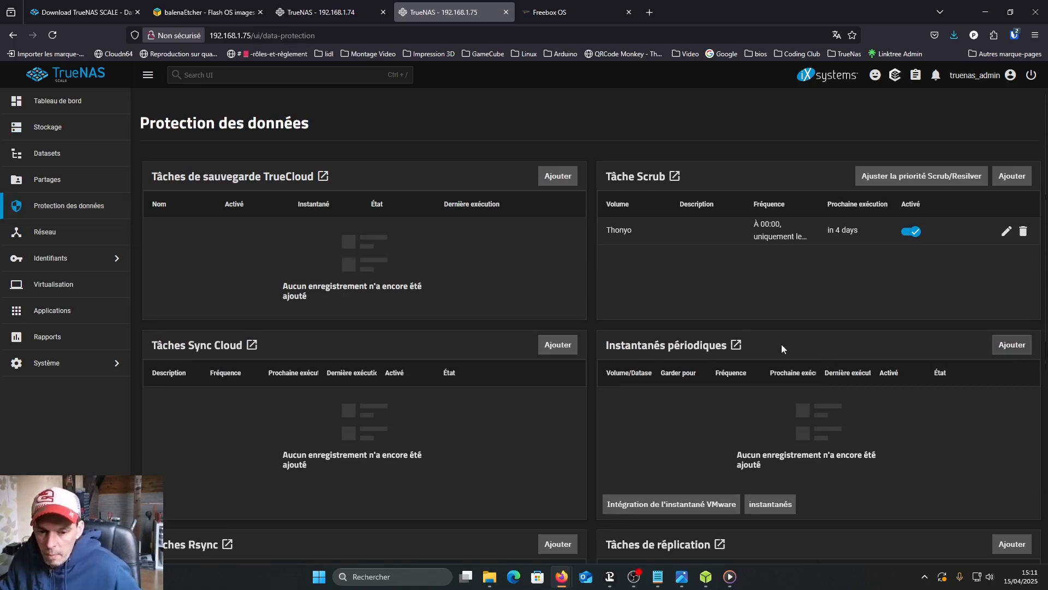
pyautogui.click(1010, 346)
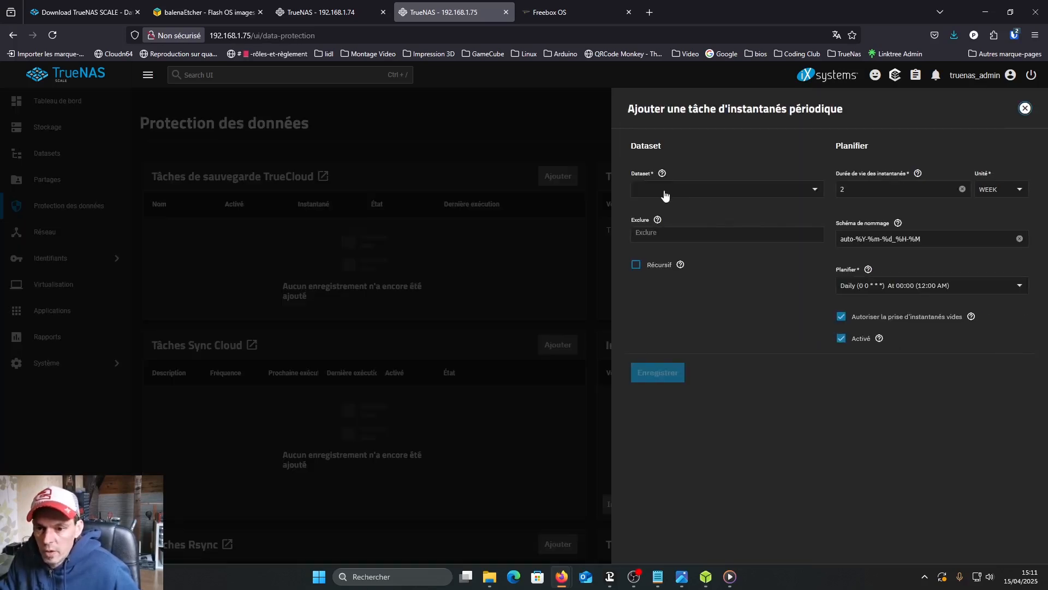
pyautogui.click(815, 190)
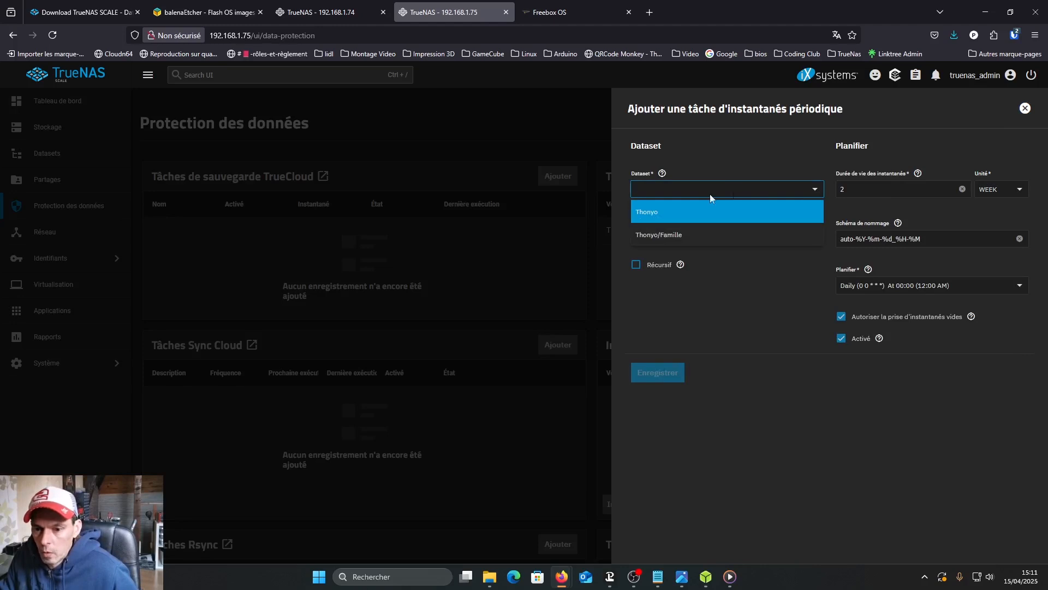
pyautogui.click(676, 238)
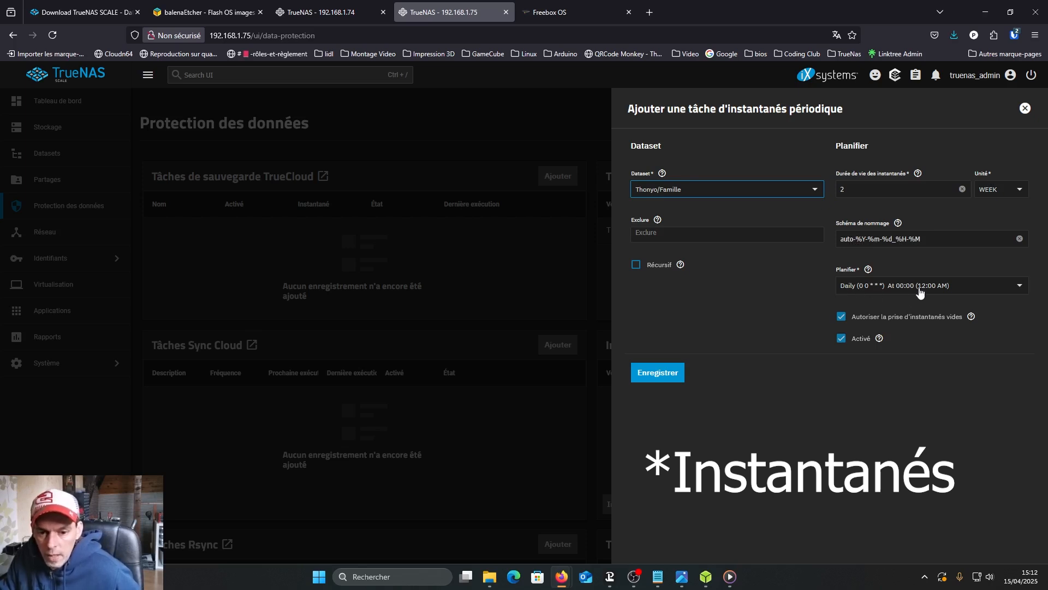
pyautogui.click(664, 373)
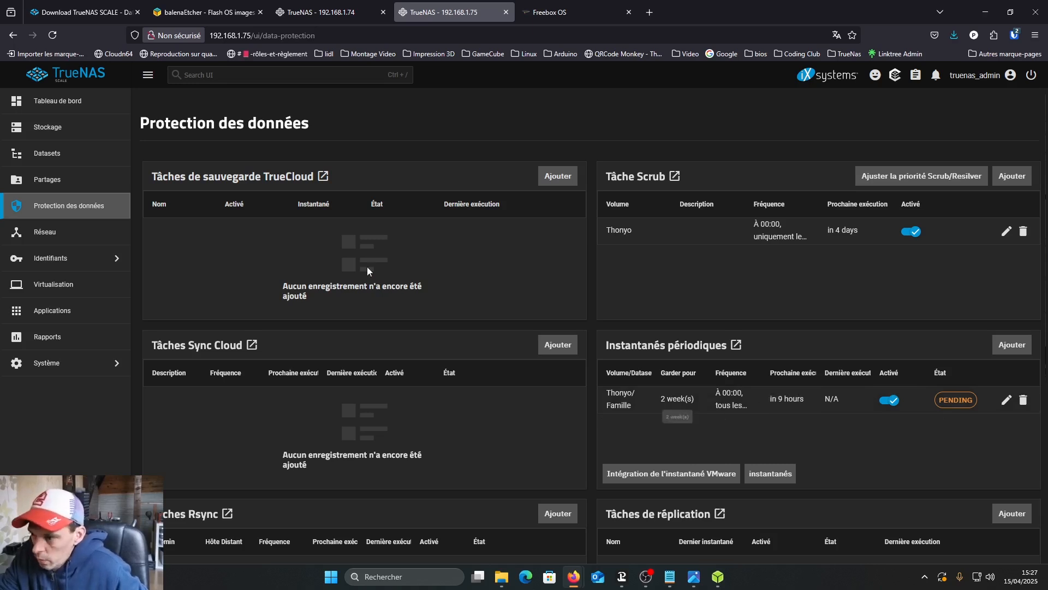
# - Start creating a new storage pool named Appli without encryption and proceed to its data layout
pyautogui.click(53, 133)
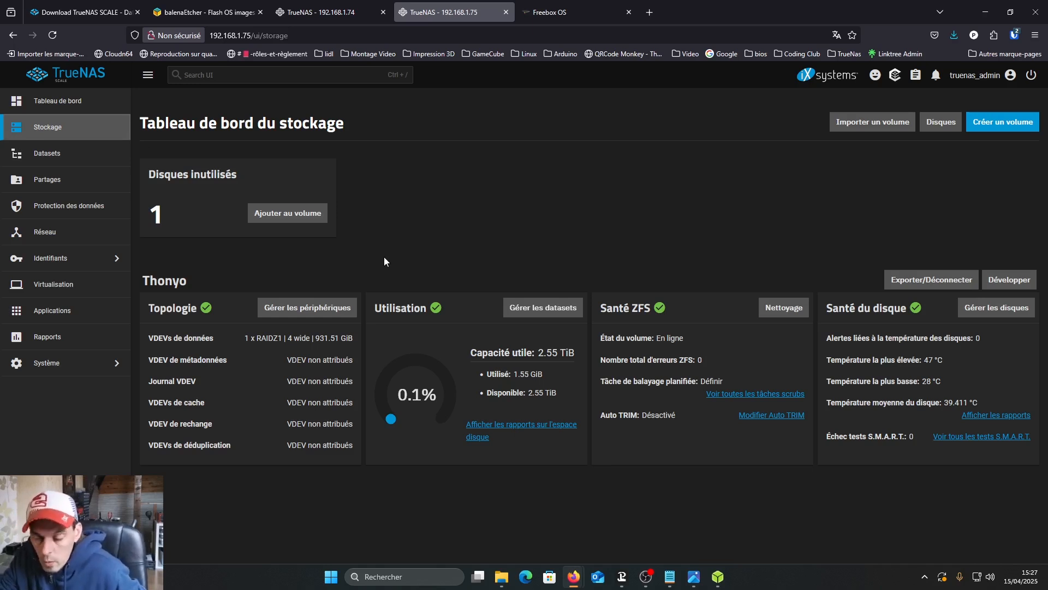
pyautogui.click(1001, 121)
pyautogui.click(255, 222)
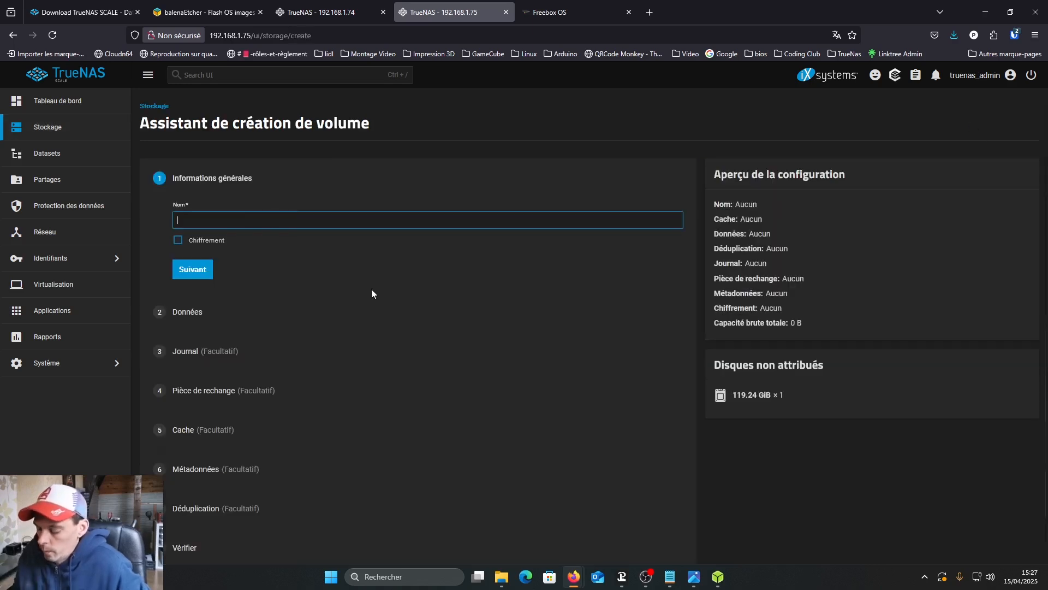
pyautogui.write('Appli')
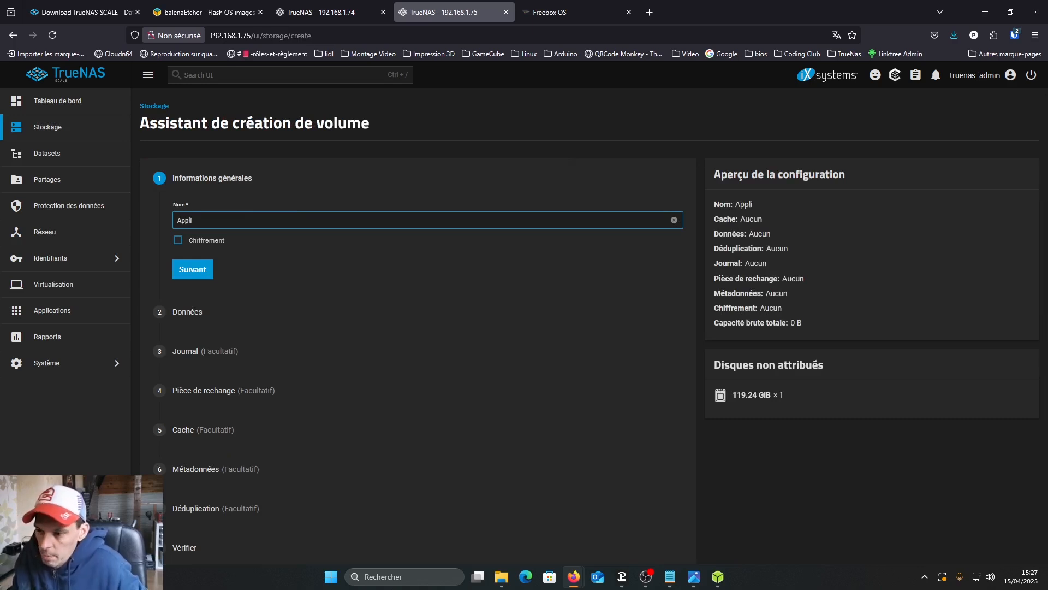
pyautogui.click(194, 271)
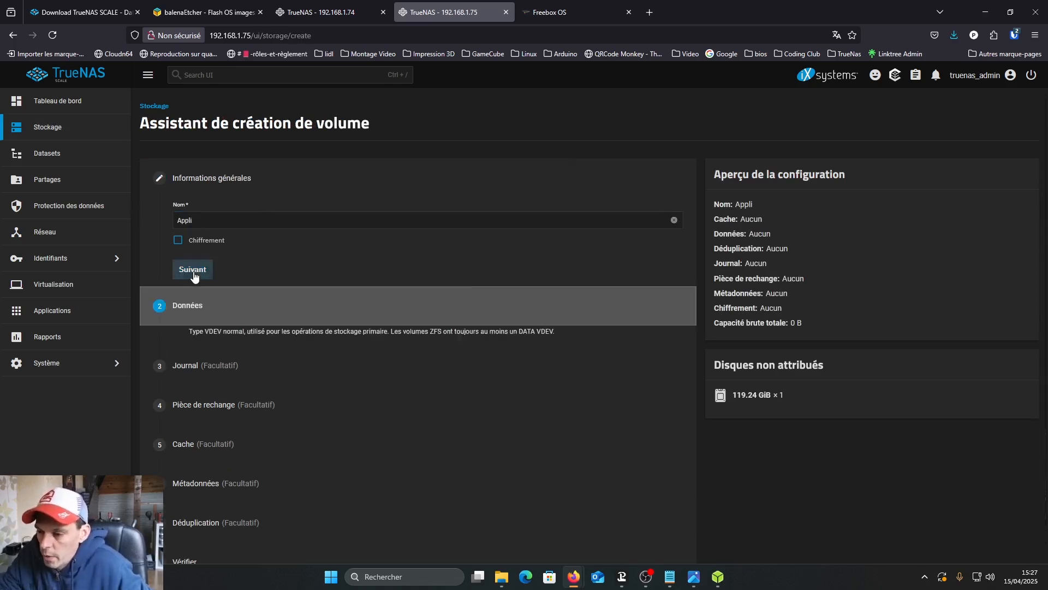
# - Give the Appli pool a Stripe layout on the single 119.24 GiB SSD, skip the optional VDEVs, and create it, confirming the disk erasure
pyautogui.click(403, 283)
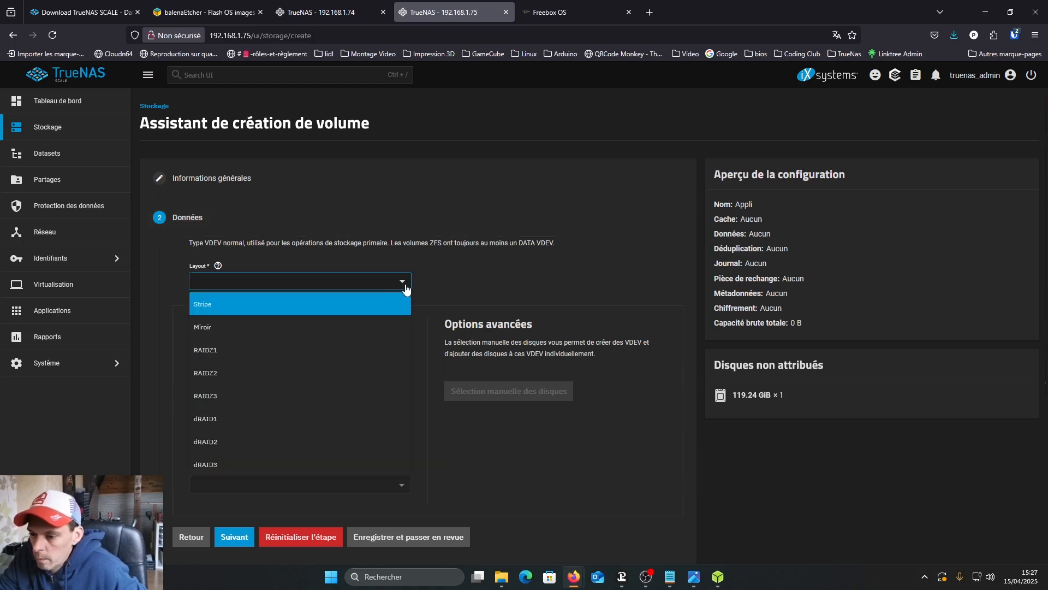
pyautogui.click(215, 310)
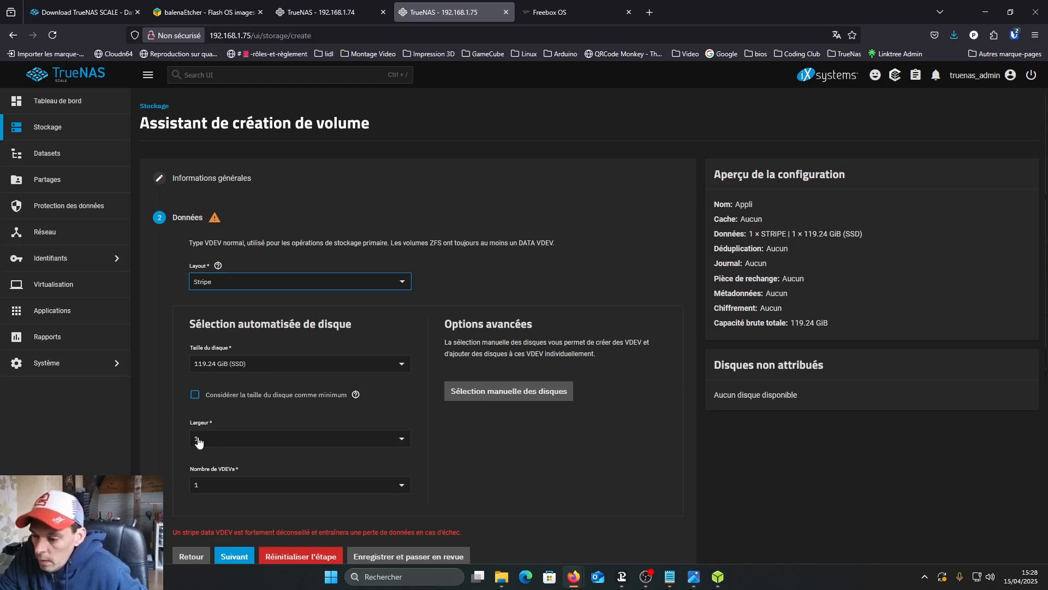
pyautogui.scroll(-1, 515, 438)
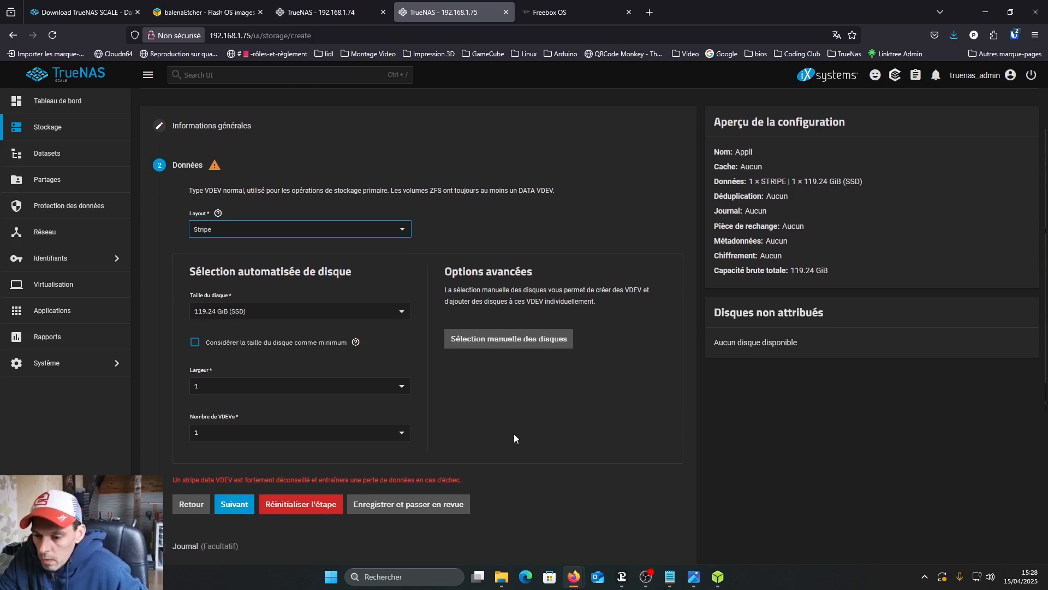
pyautogui.scroll(-1, 515, 438)
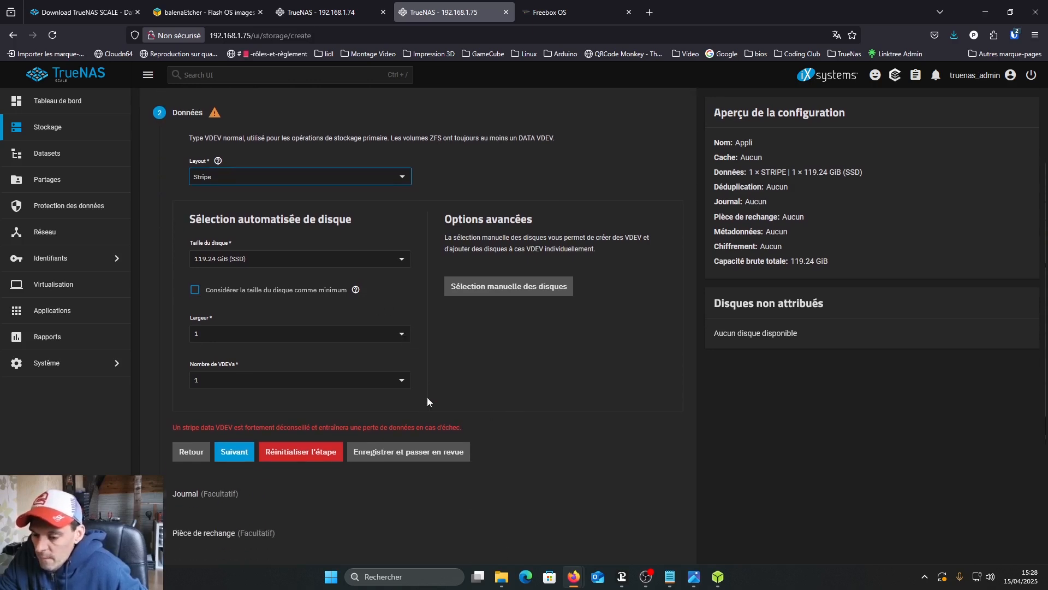
pyautogui.click(407, 453)
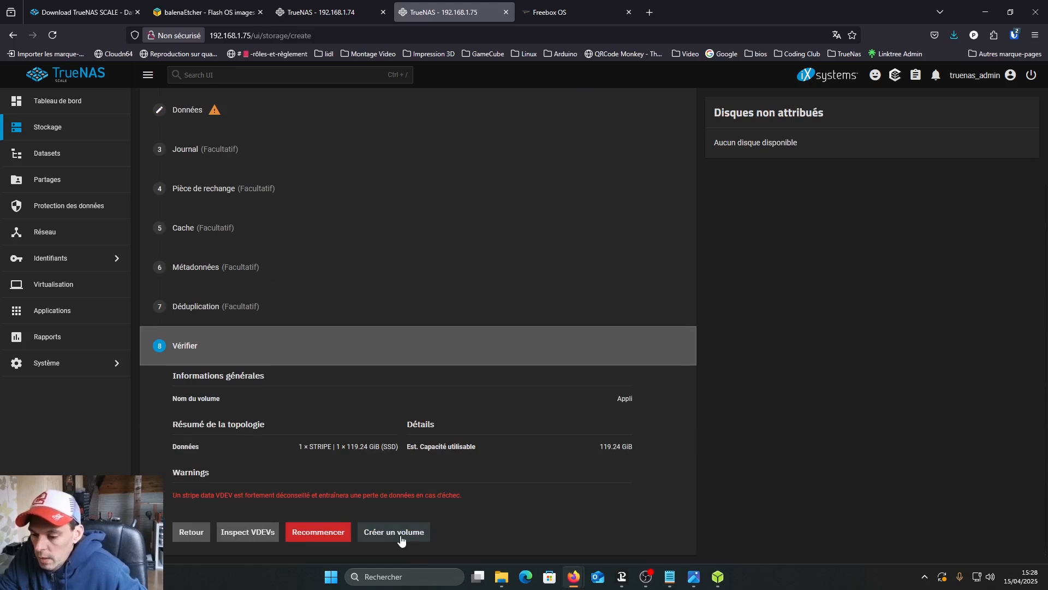
pyautogui.click(400, 537)
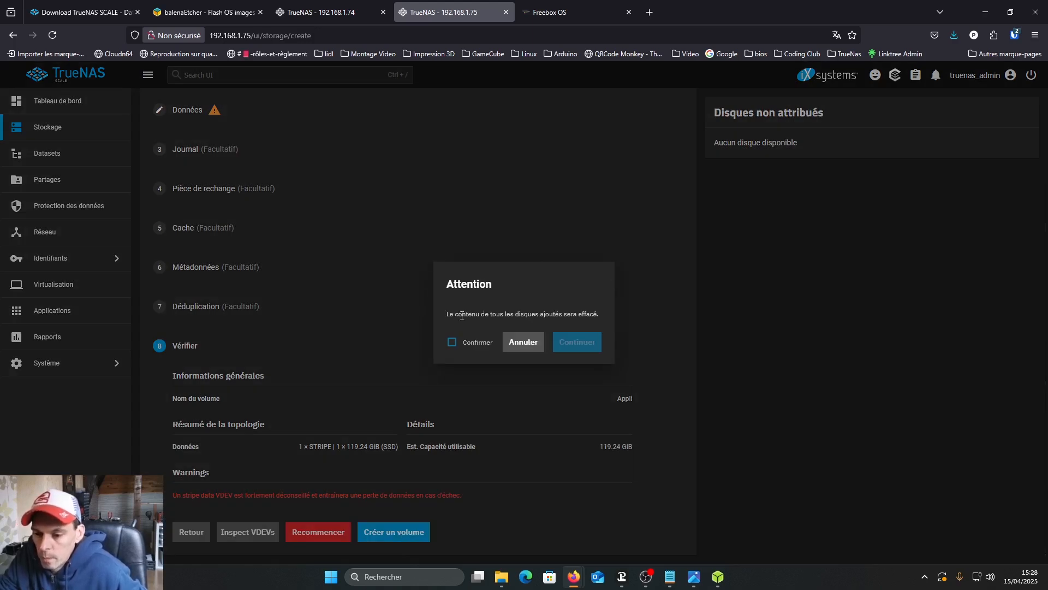
pyautogui.click(452, 342)
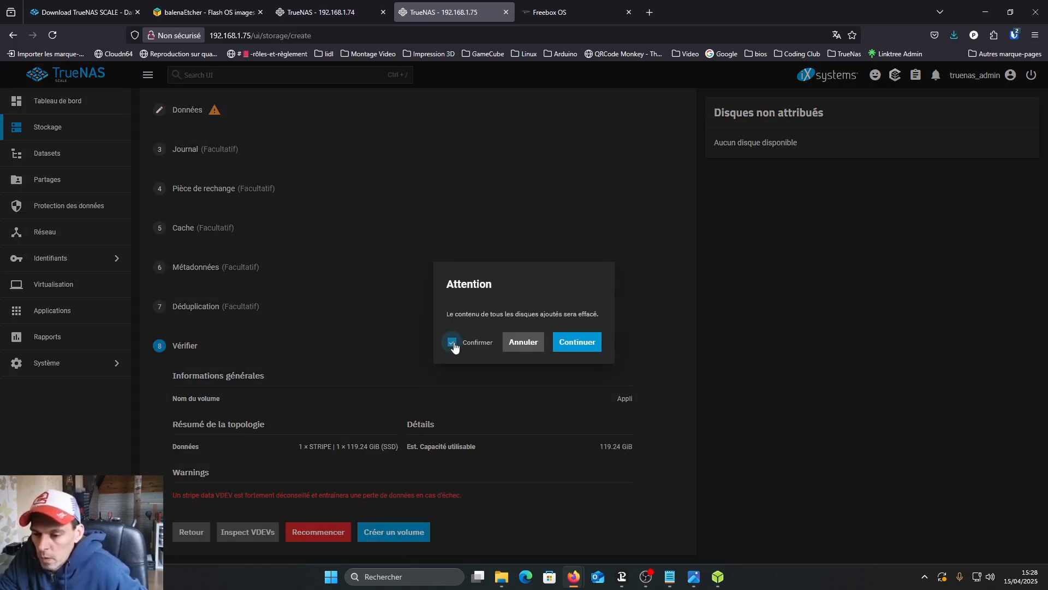
pyautogui.click(578, 349)
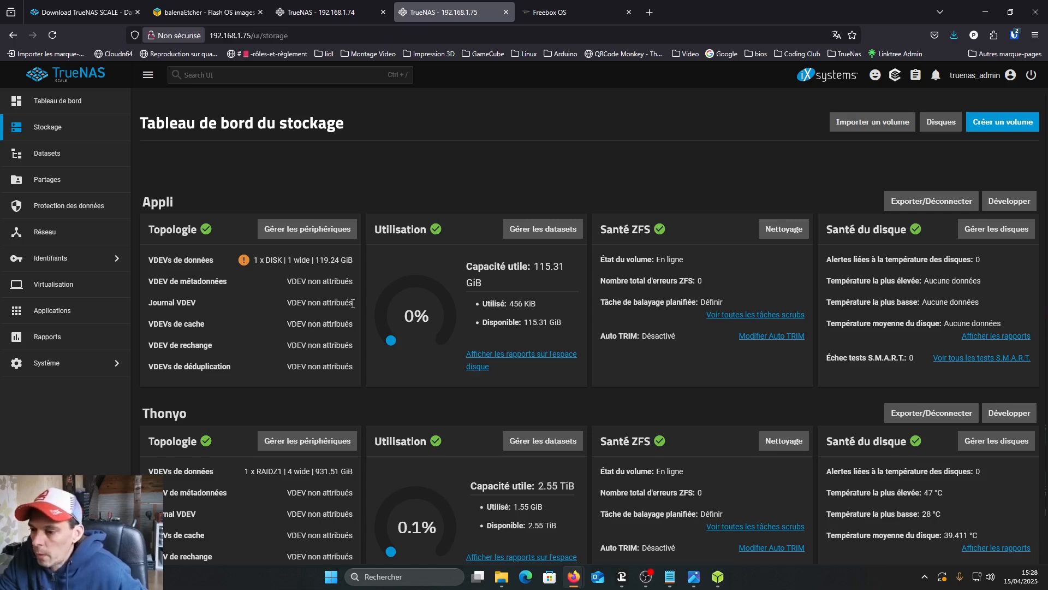
# - Create a dataset named Plex under the Appli pool with the Applications preset
pyautogui.click(45, 157)
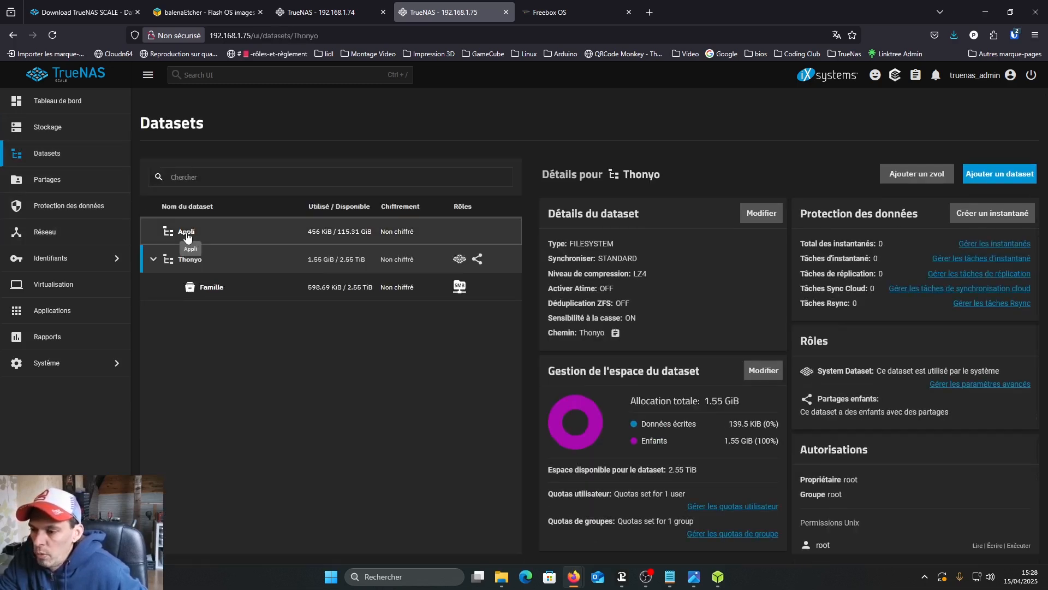
pyautogui.click(186, 234)
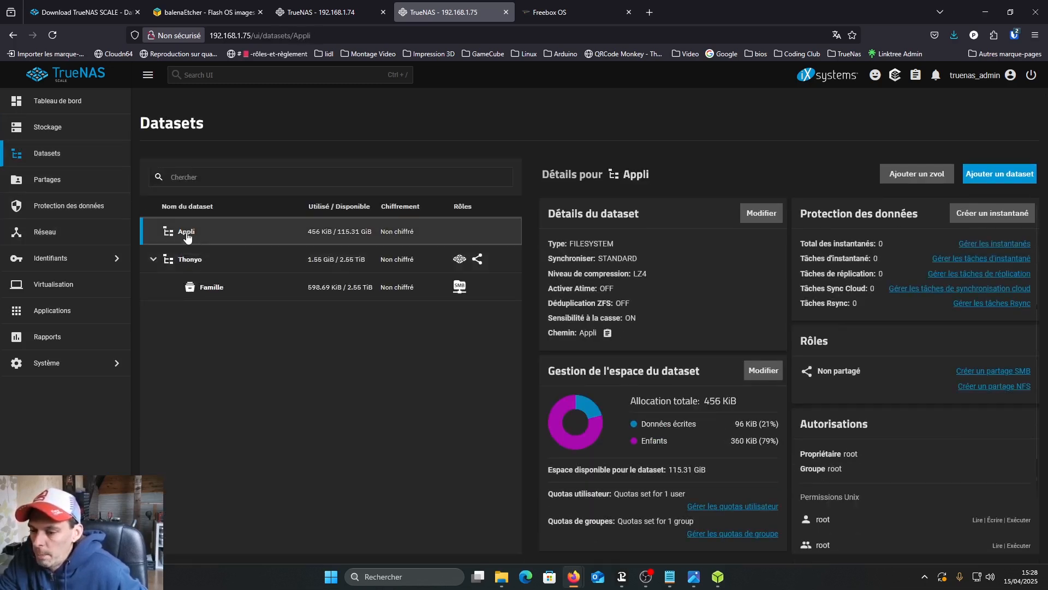
pyautogui.click(989, 175)
pyautogui.click(649, 265)
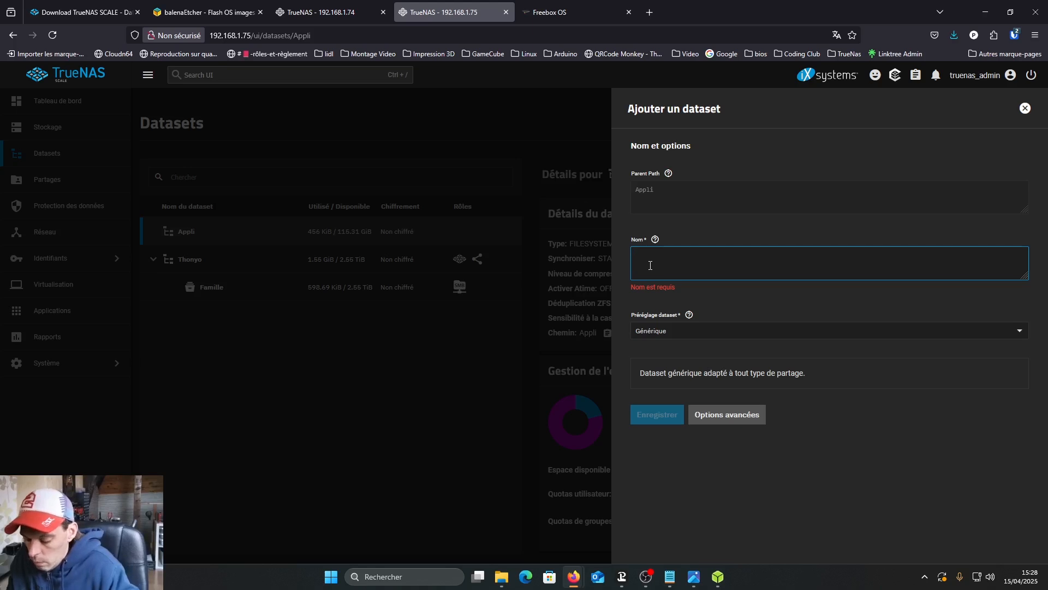
pyautogui.write('Plex')
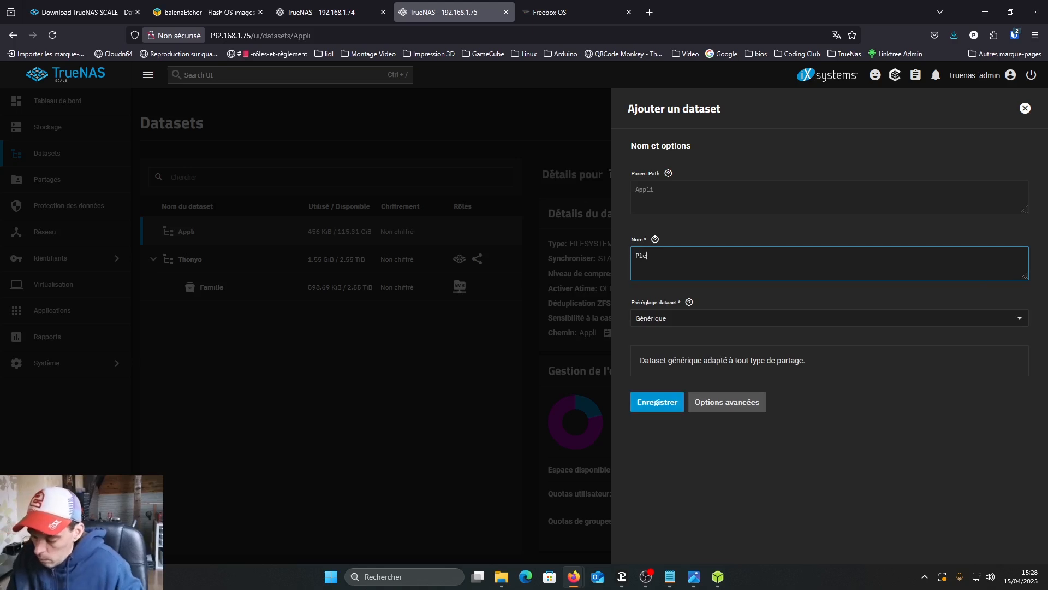
pyautogui.click(663, 319)
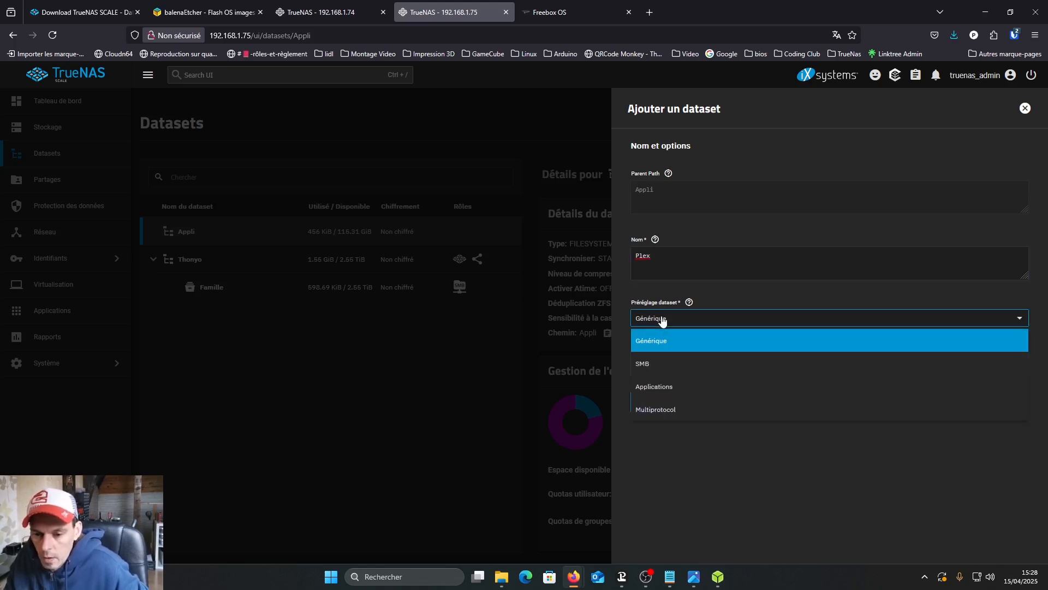
pyautogui.click(656, 393)
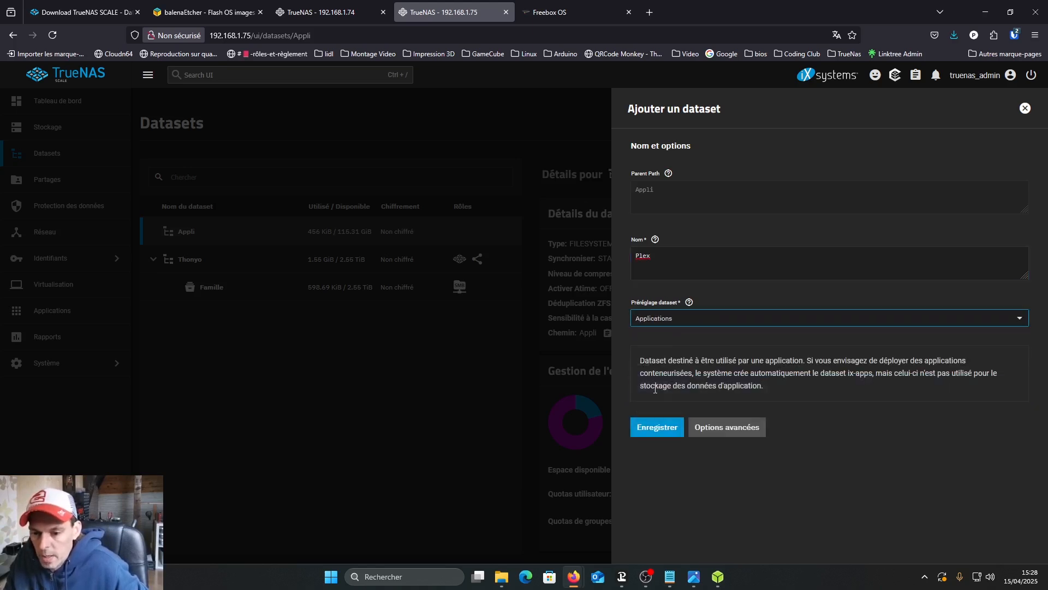
pyautogui.click(654, 431)
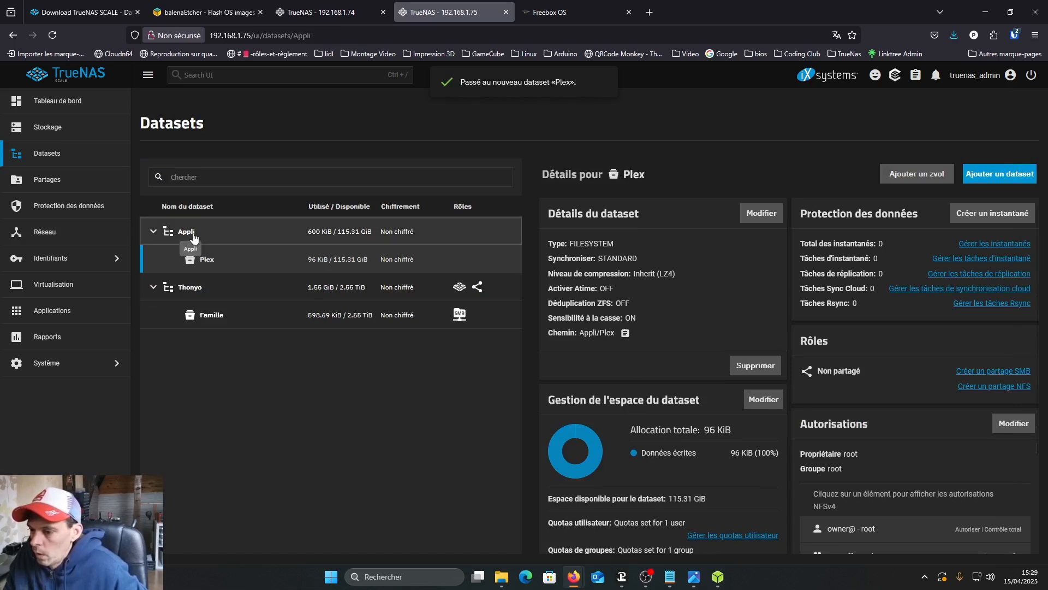
# - Add a second dataset named Octoprint under the Appli pool, using the Applications preset
pyautogui.click(187, 234)
pyautogui.click(1007, 176)
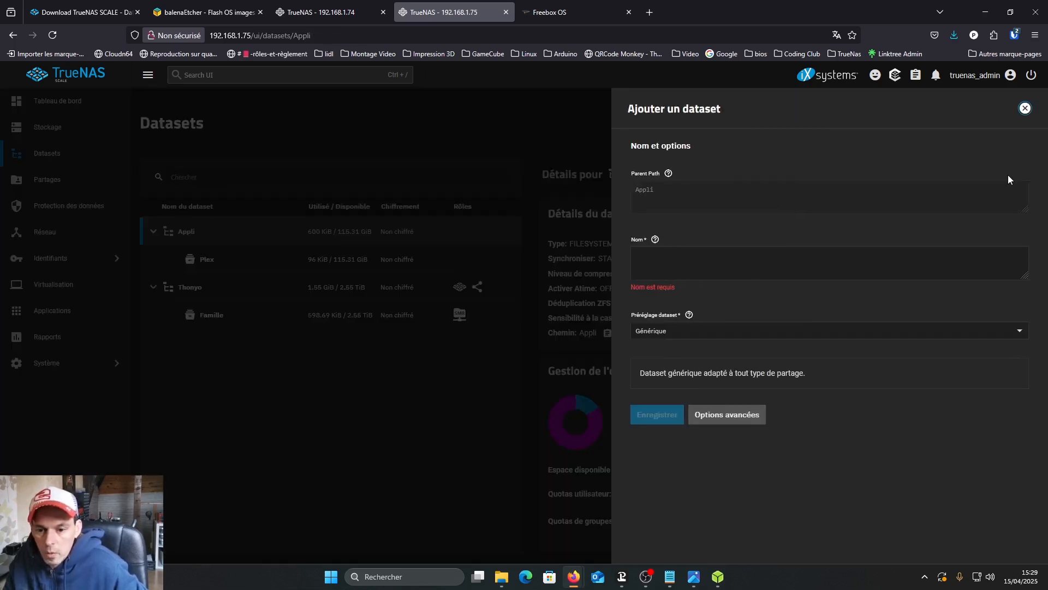
pyautogui.click(662, 265)
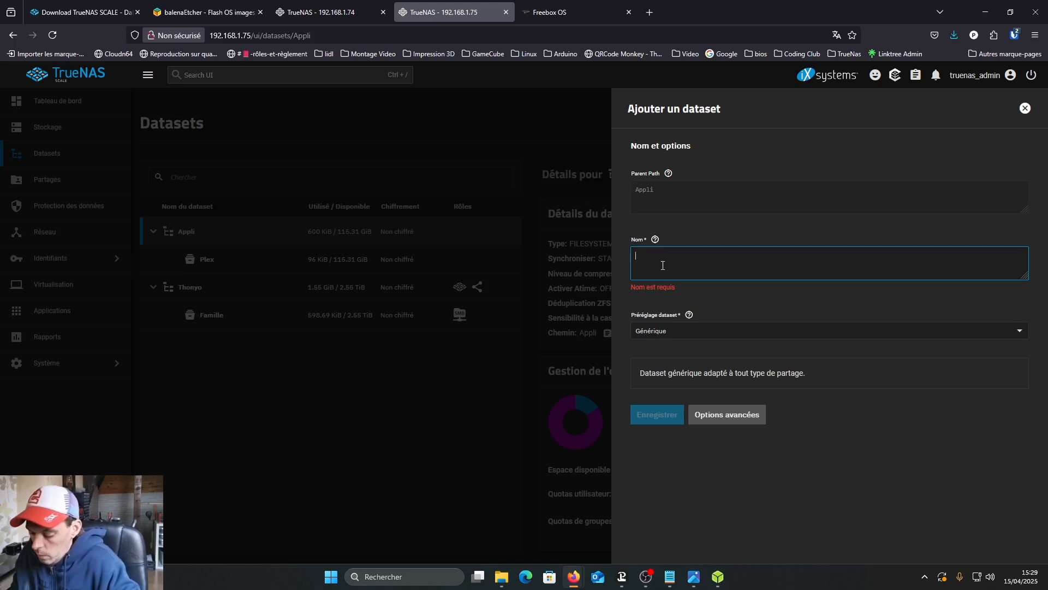
pyautogui.write('Octoprint')
pyautogui.click(646, 319)
pyautogui.click(670, 387)
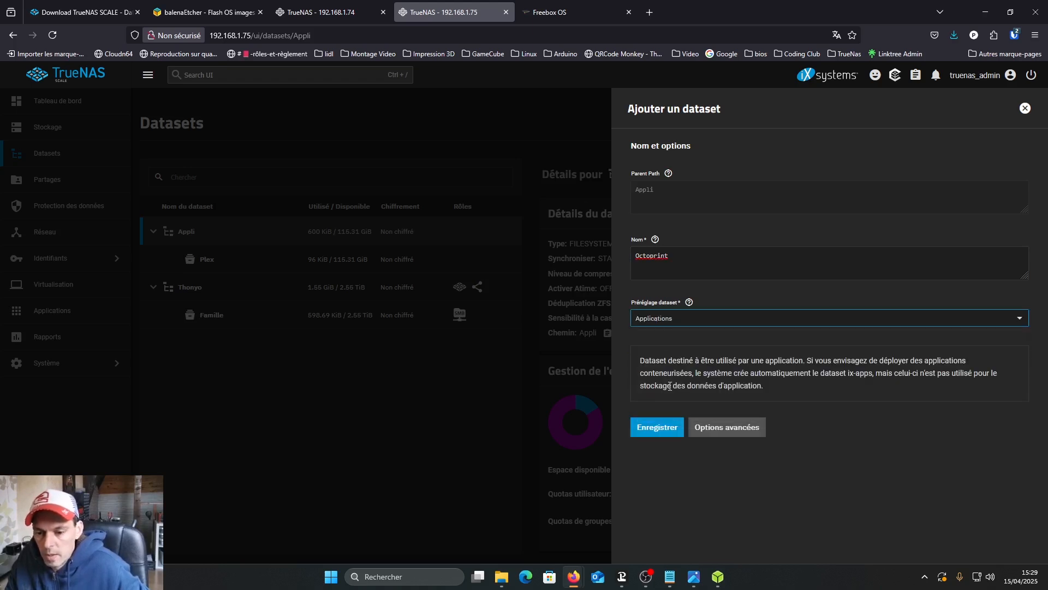
pyautogui.click(657, 431)
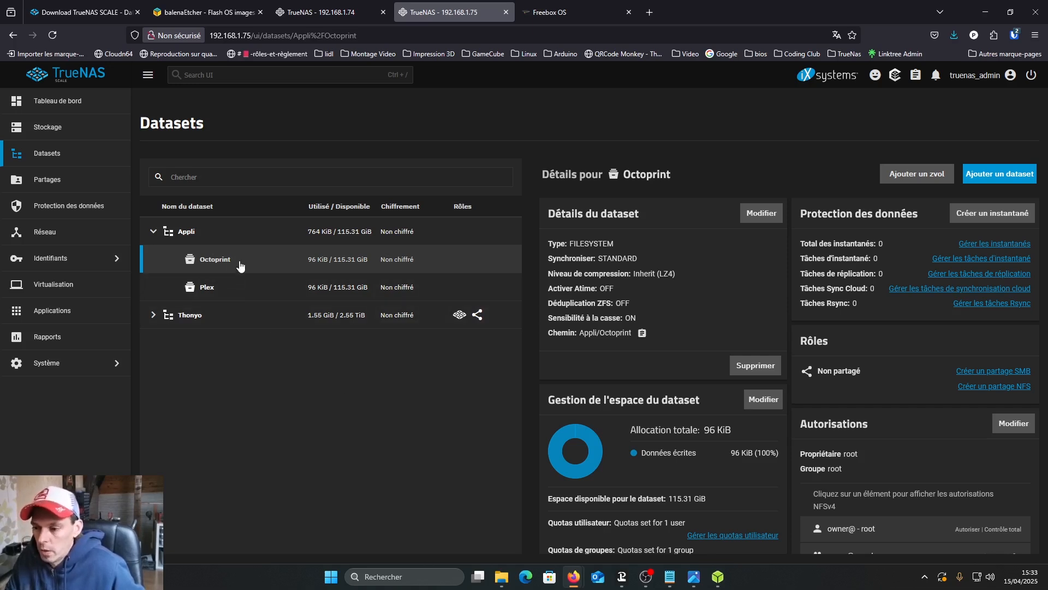
# - Create a dataset named Multimedia under the Thonyo pool with the SMB preset, including an SMB share named Multimedia
pyautogui.click(216, 291)
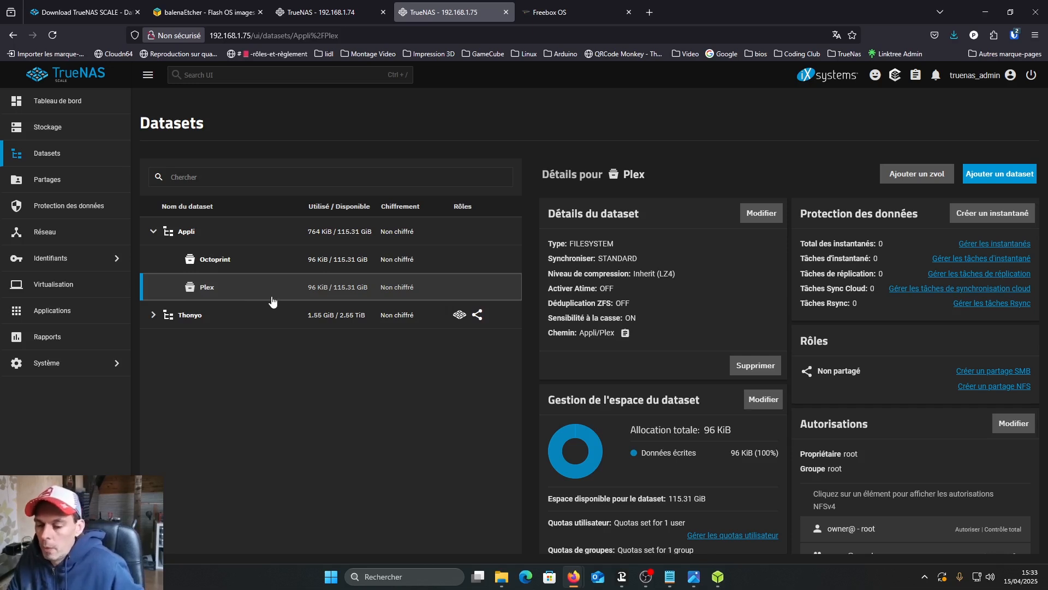
pyautogui.click(154, 315)
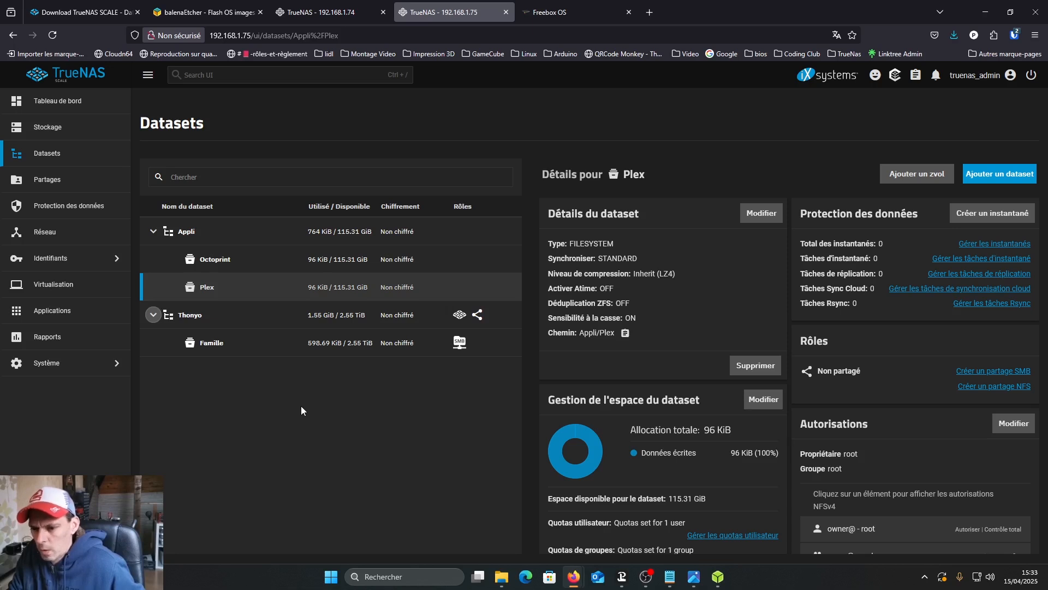
pyautogui.click(189, 318)
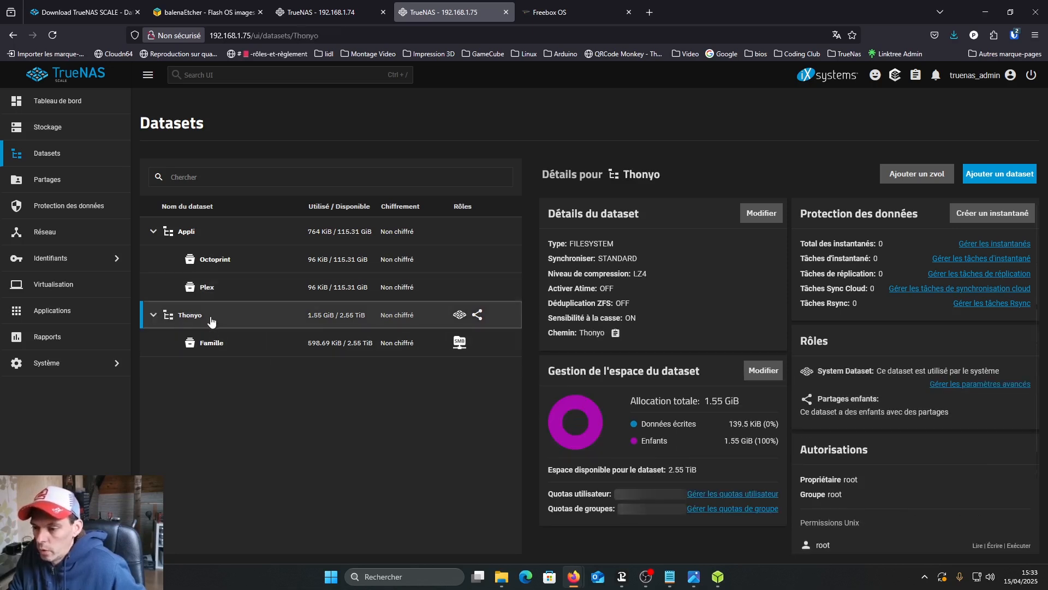
pyautogui.click(999, 176)
pyautogui.click(670, 262)
pyautogui.write('M')
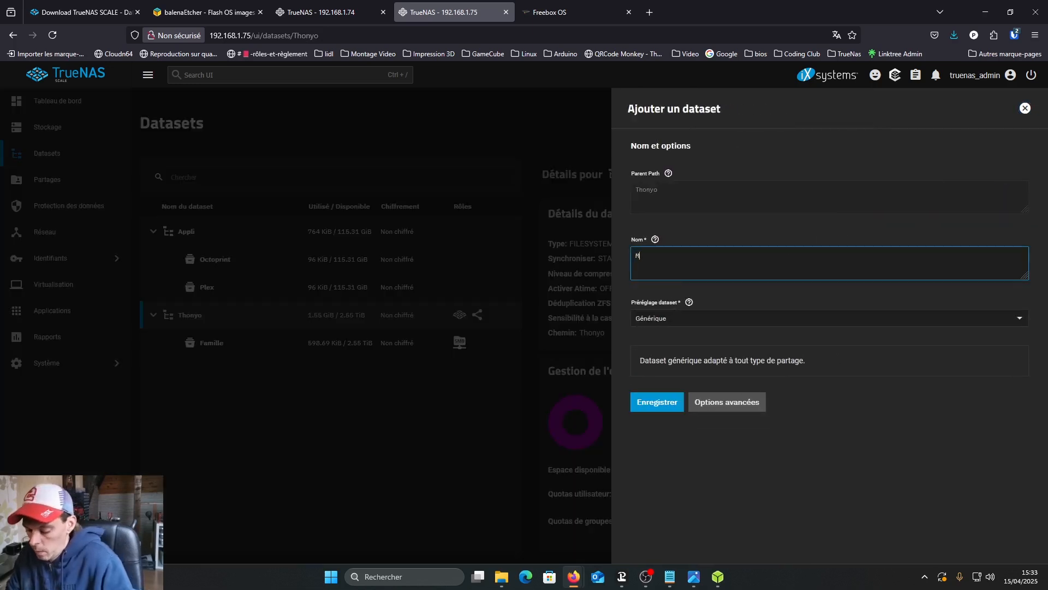
pyautogui.write('ultimedia')
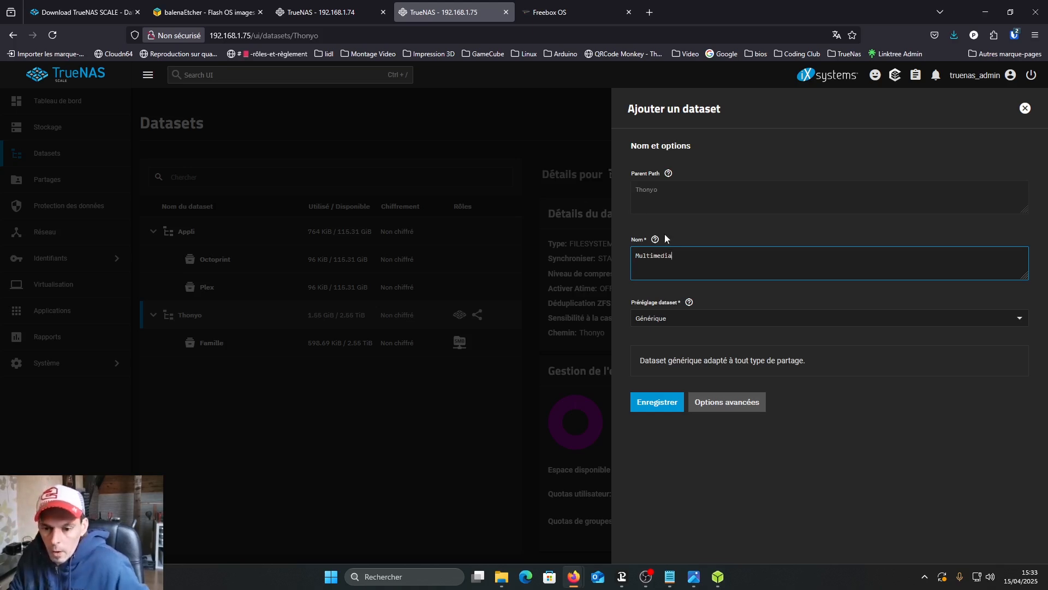
pyautogui.click(670, 321)
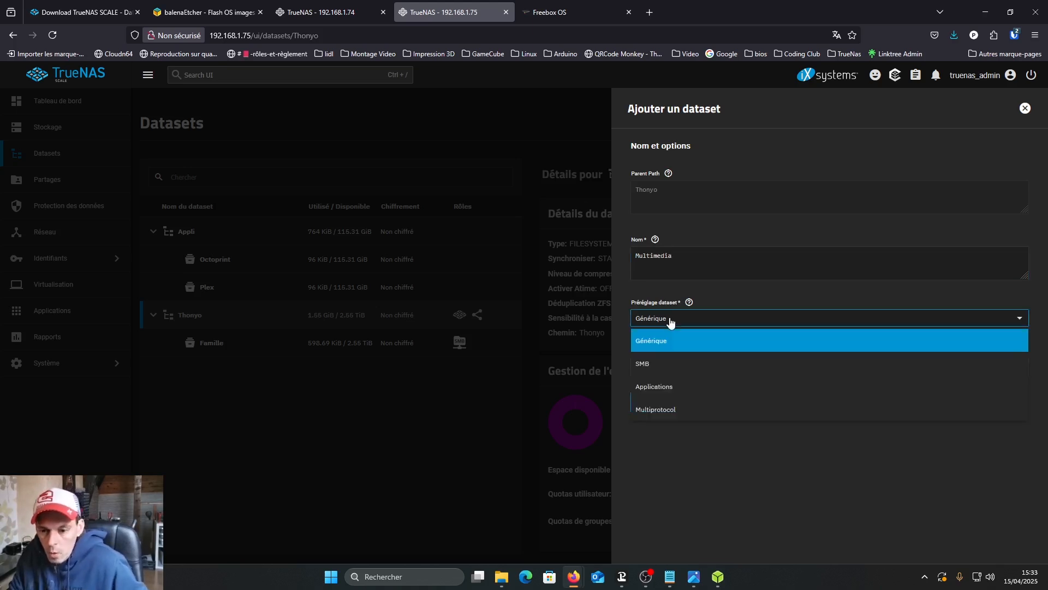
pyautogui.click(650, 366)
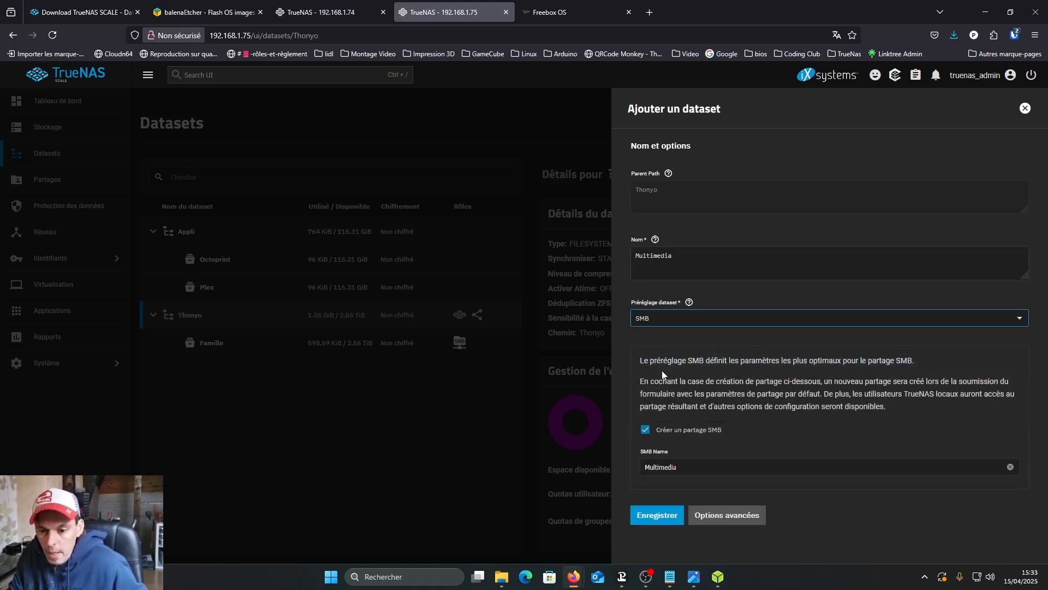
pyautogui.click(657, 515)
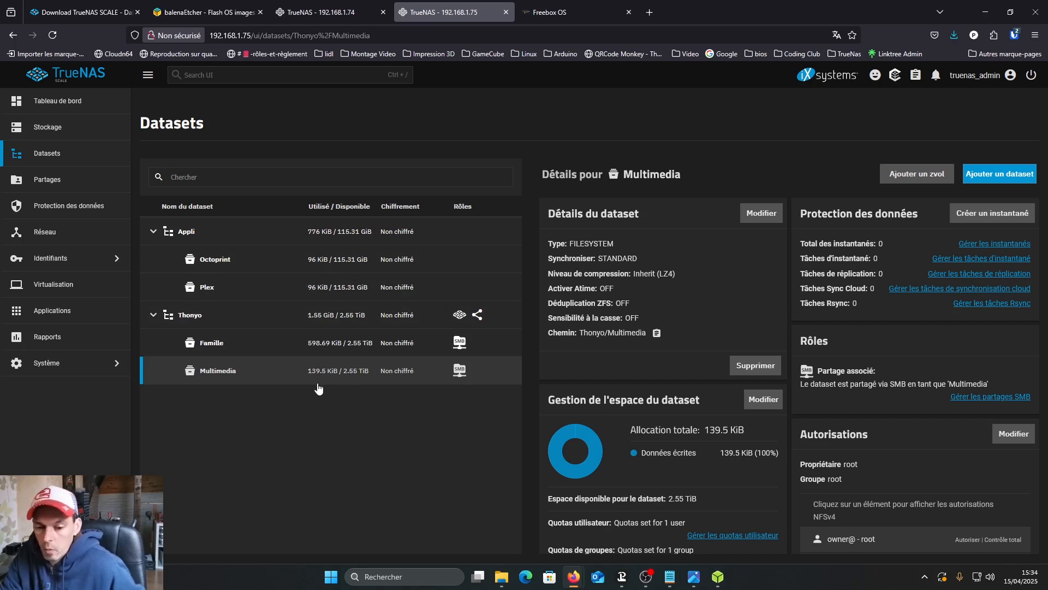
# - Edit the Multimedia dataset's permissions and remove the builtin_users and builtin_administrators group entries from its ACL
pyautogui.click(1013, 438)
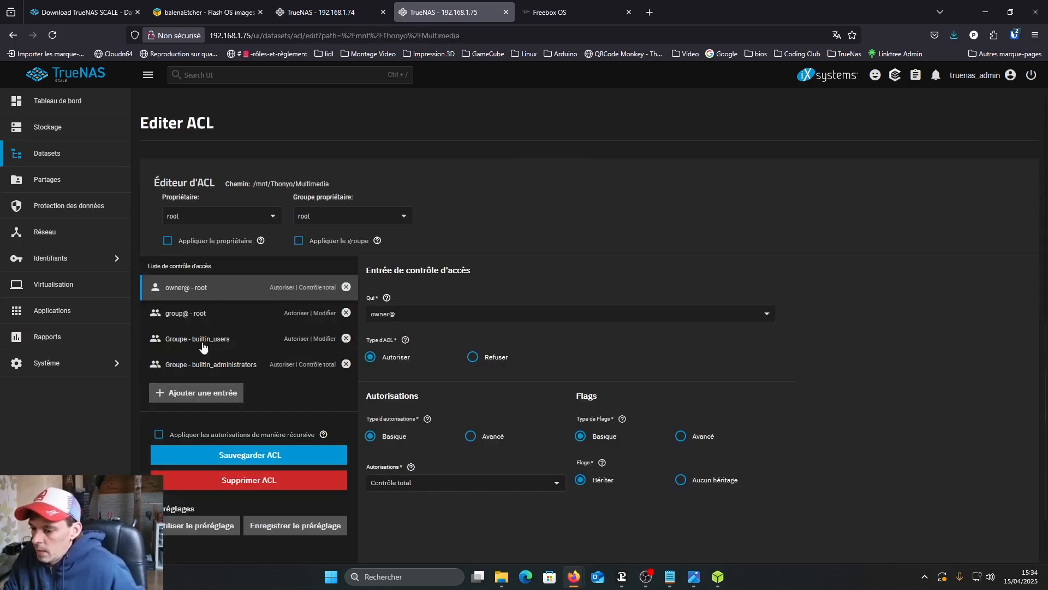
pyautogui.click(346, 340)
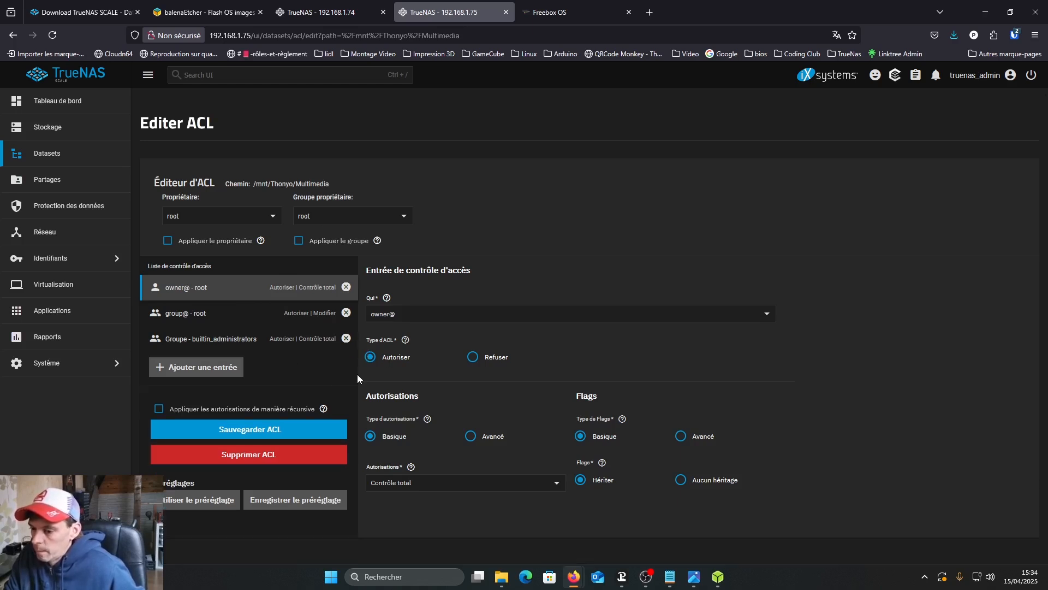
pyautogui.click(346, 340)
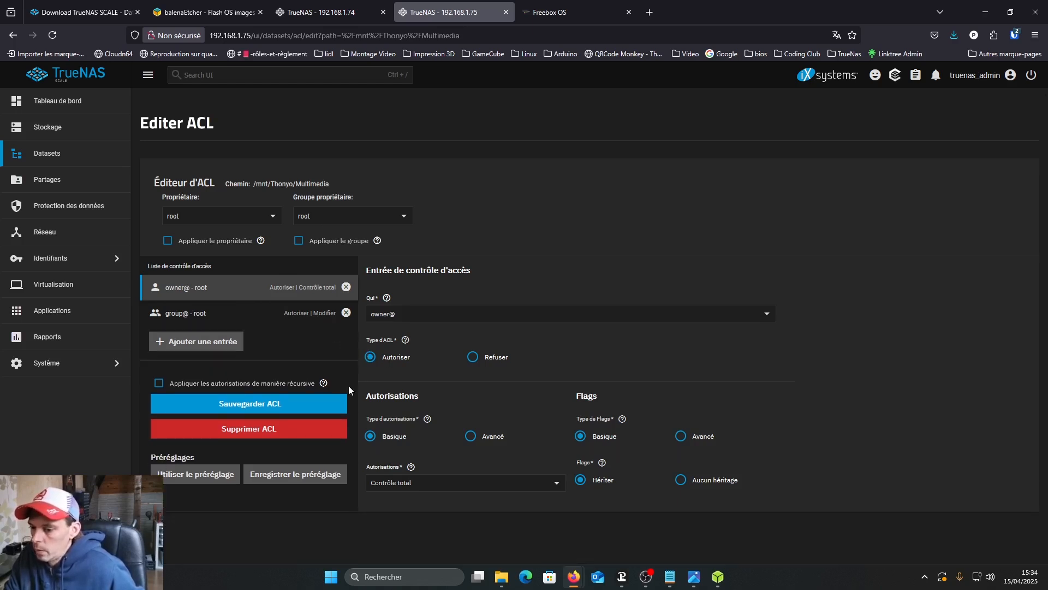
# - Add a user entry for apps to the Multimedia ACL, keeping the Allow type and Modify permission
pyautogui.click(189, 345)
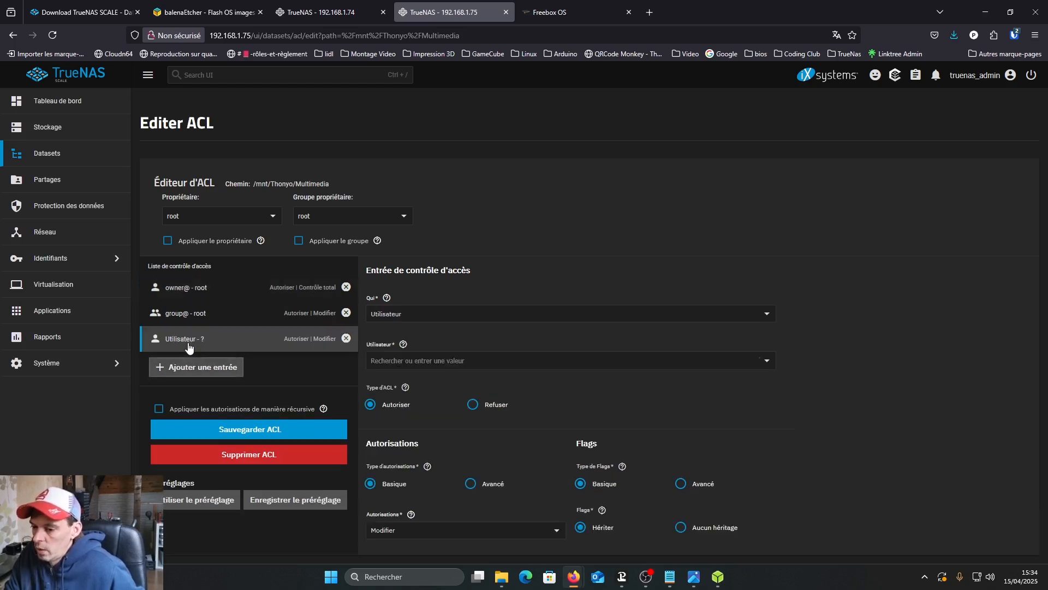
pyautogui.click(412, 316)
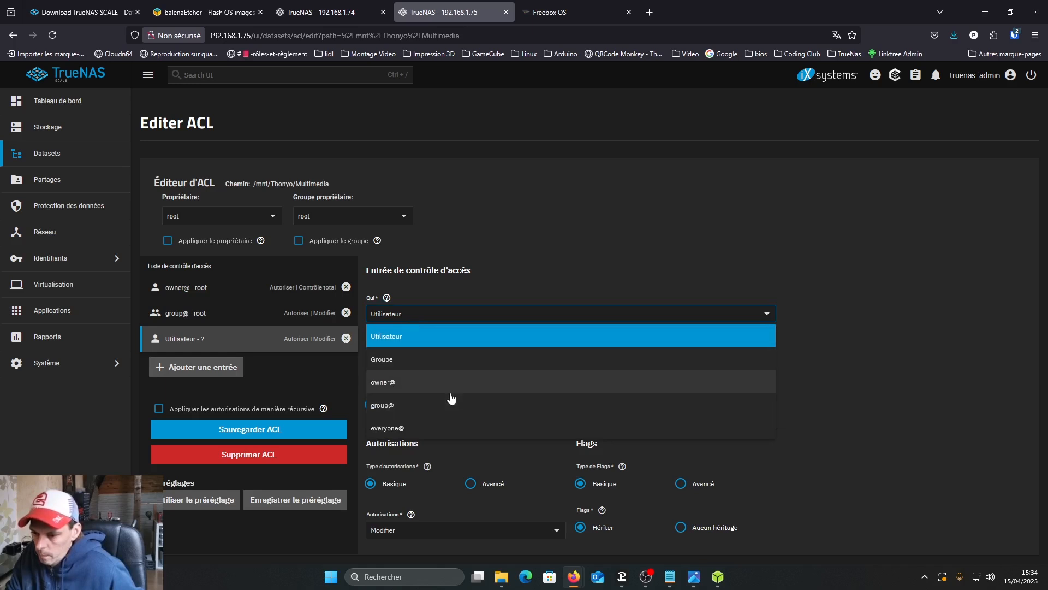
pyautogui.click(416, 316)
pyautogui.click(409, 315)
pyautogui.click(401, 337)
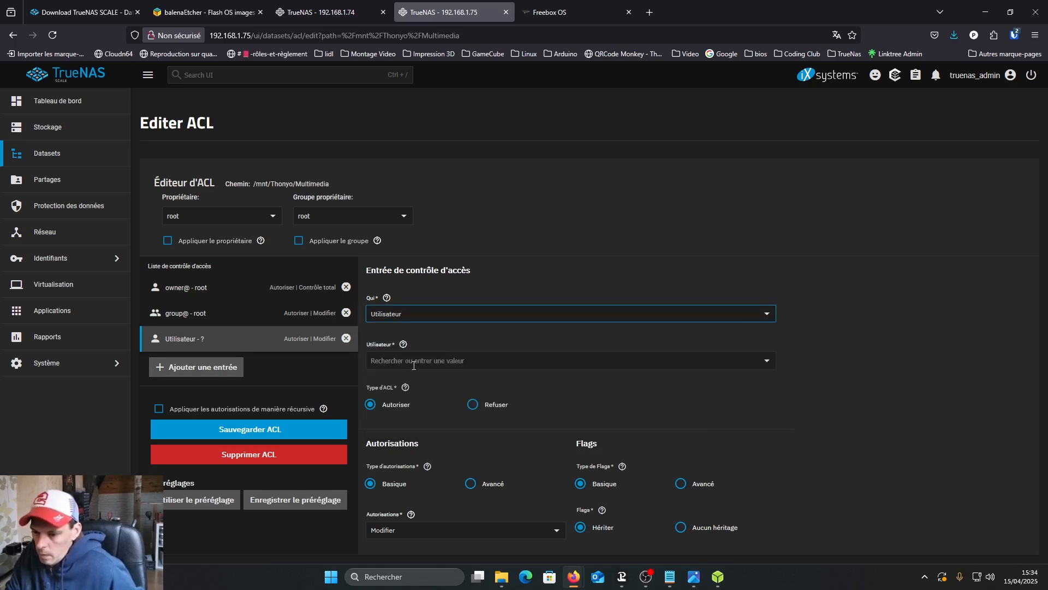
pyautogui.click(414, 361)
pyautogui.scroll(-4, 416, 398)
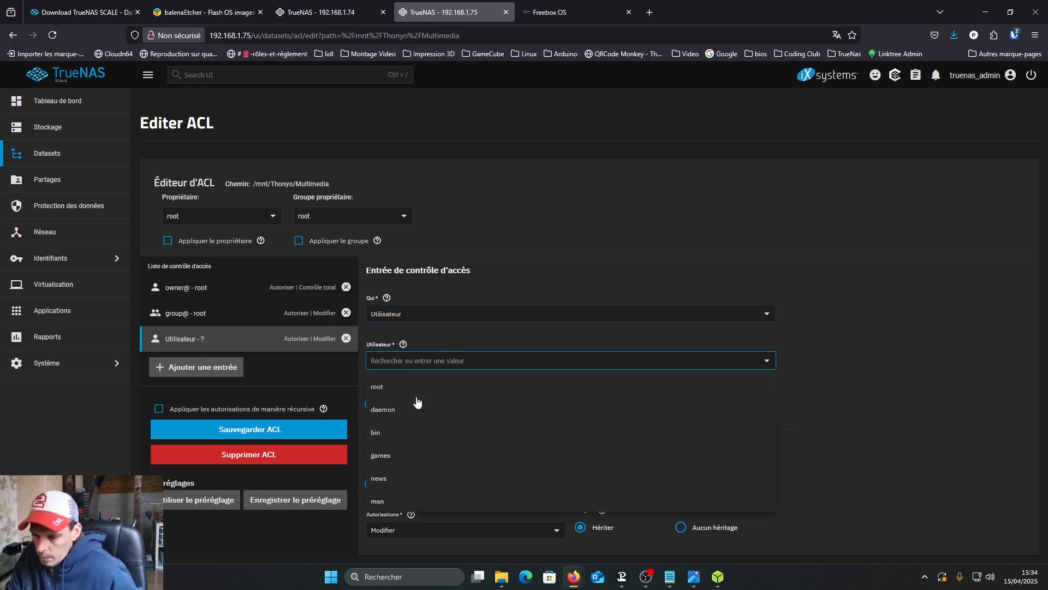
pyautogui.scroll(-3, 415, 410)
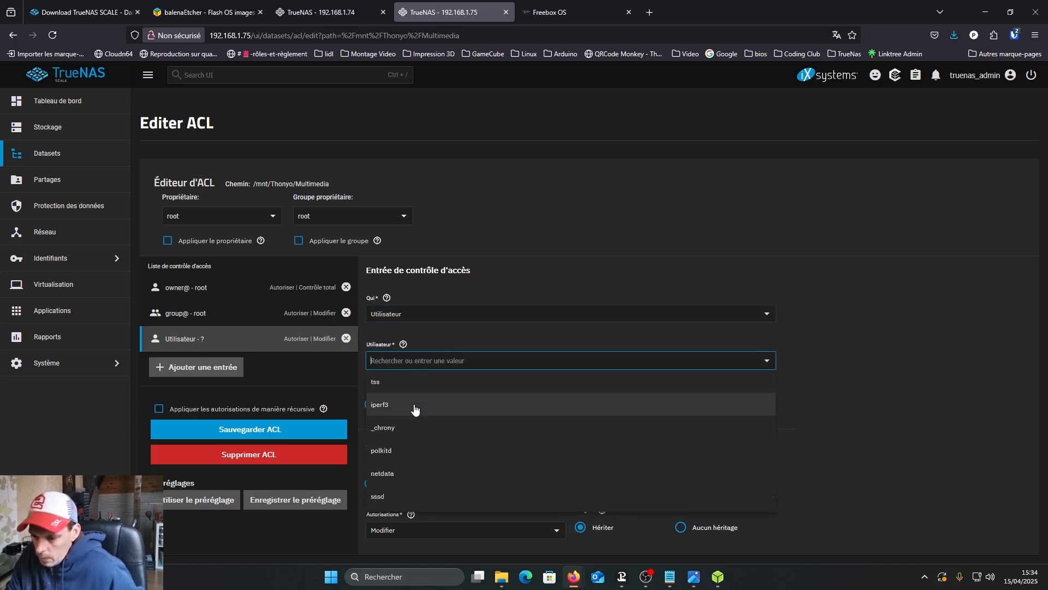
pyautogui.scroll(3, 400, 493)
pyautogui.scroll(-2, 400, 493)
pyautogui.scroll(2, 400, 493)
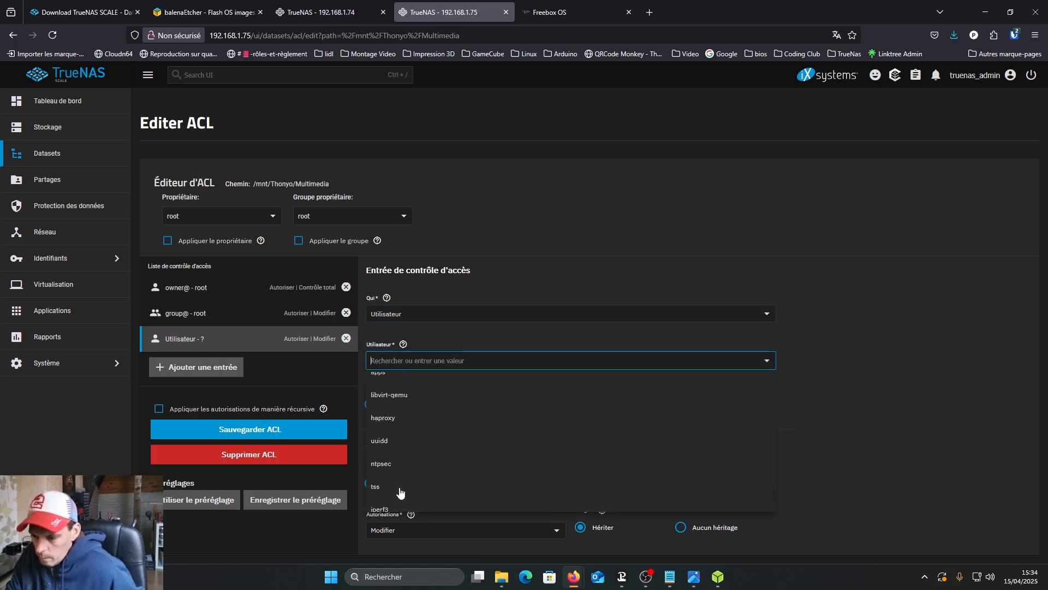
pyautogui.scroll(2, 400, 492)
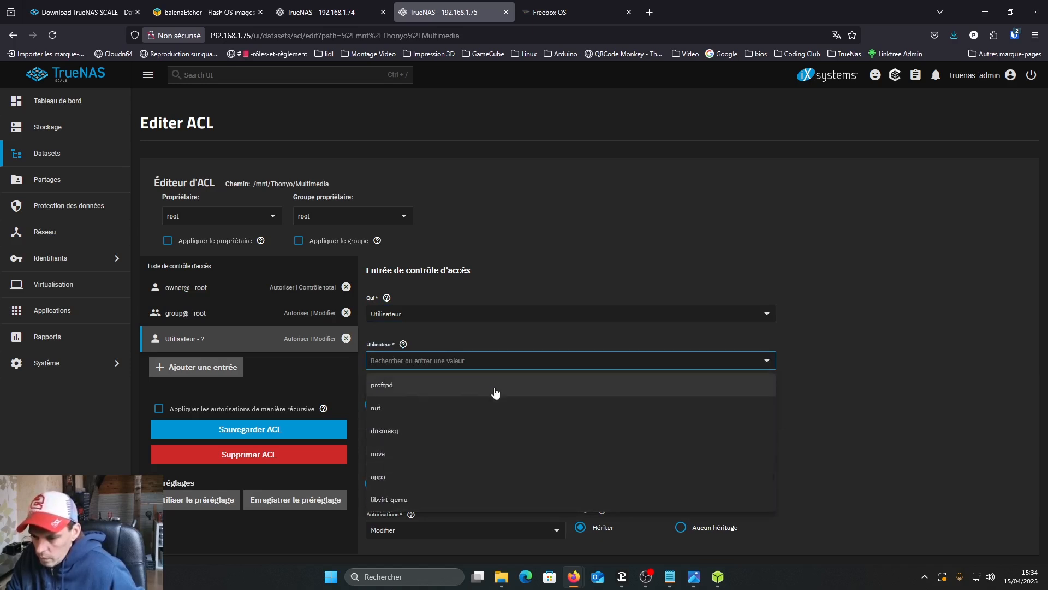
pyautogui.click(389, 480)
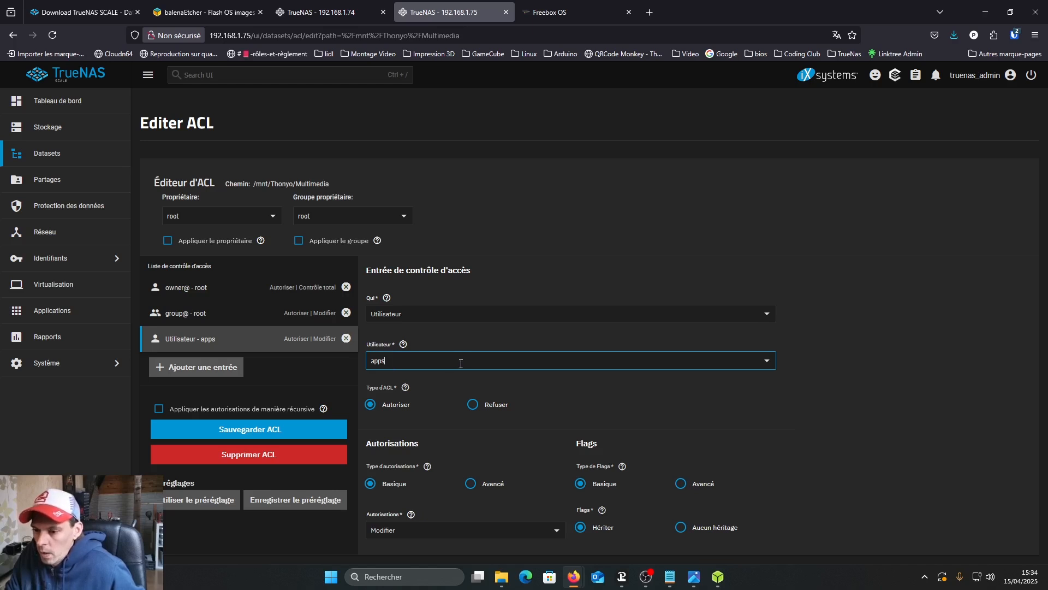
# - Apply the Multimedia permissions recursively and to child datasets, confirming the recursive change, and save the ACL
pyautogui.click(159, 409)
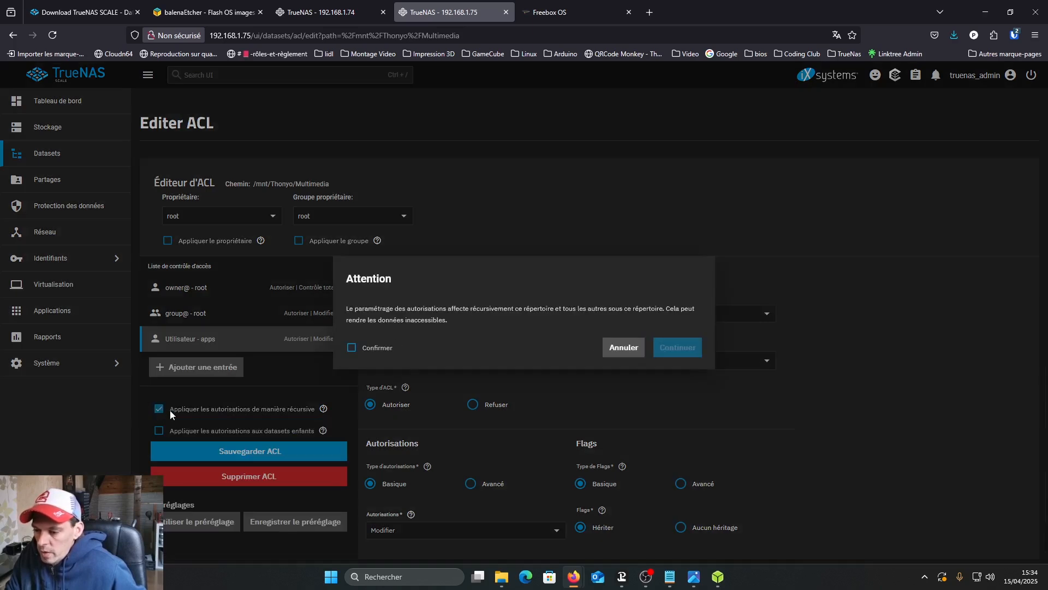
pyautogui.click(351, 348)
pyautogui.click(684, 355)
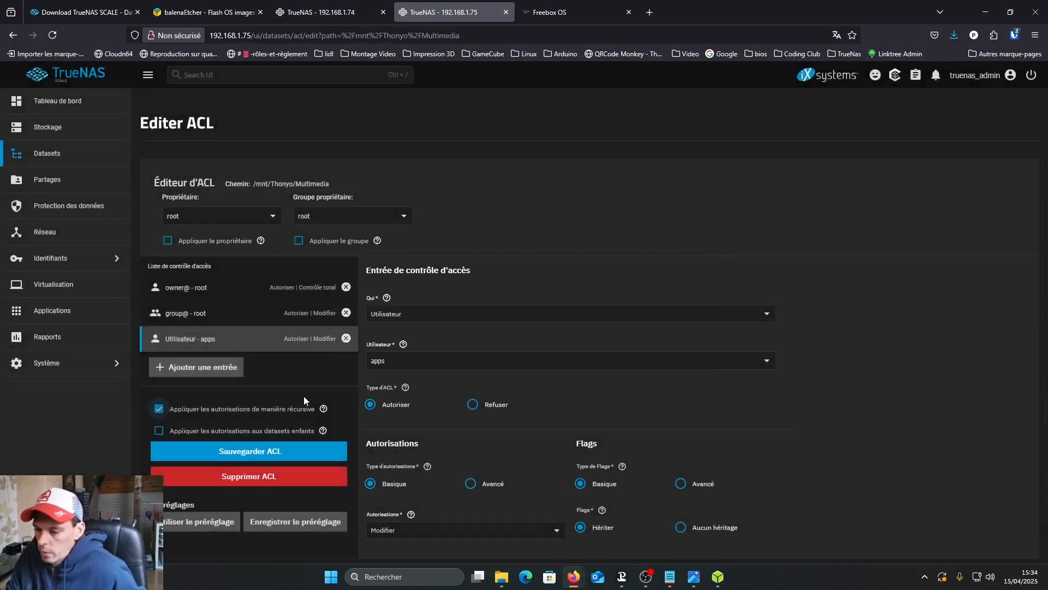
pyautogui.click(159, 431)
pyautogui.click(235, 453)
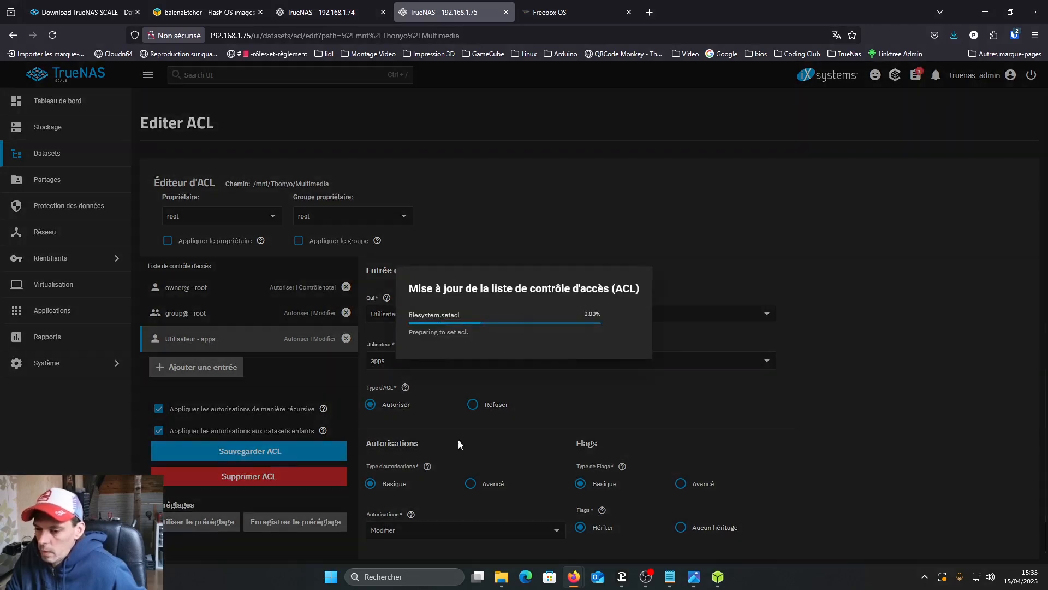